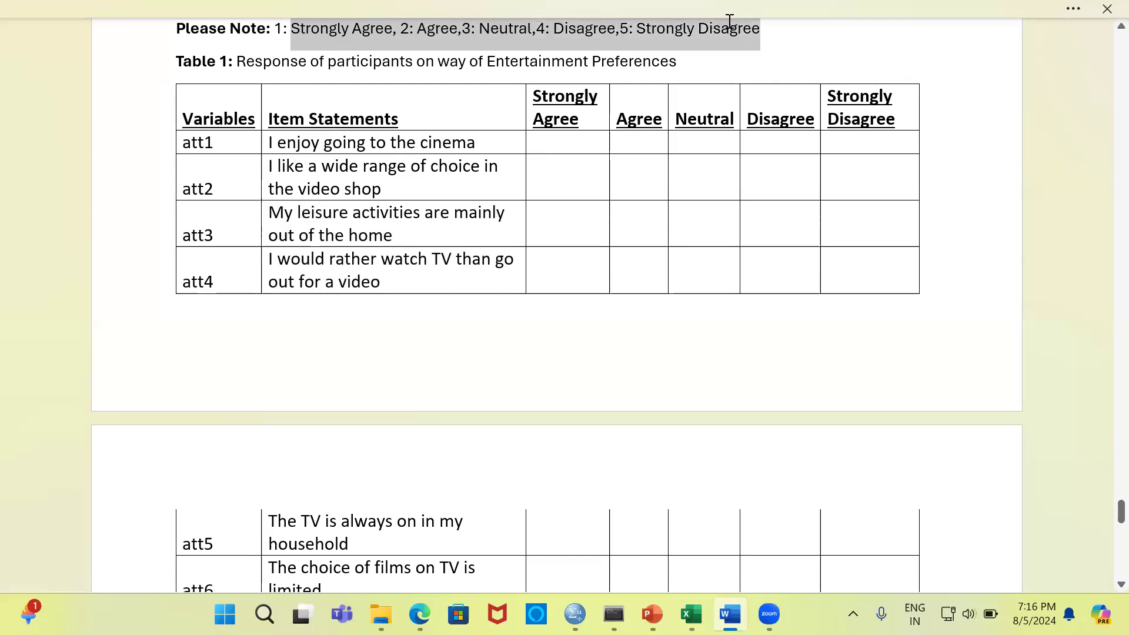
Switch to the fonafilm.sav dataset in SPSS Statistics and examine the id, sex, att1, att2 and att3 columns.
left_click(579, 138)
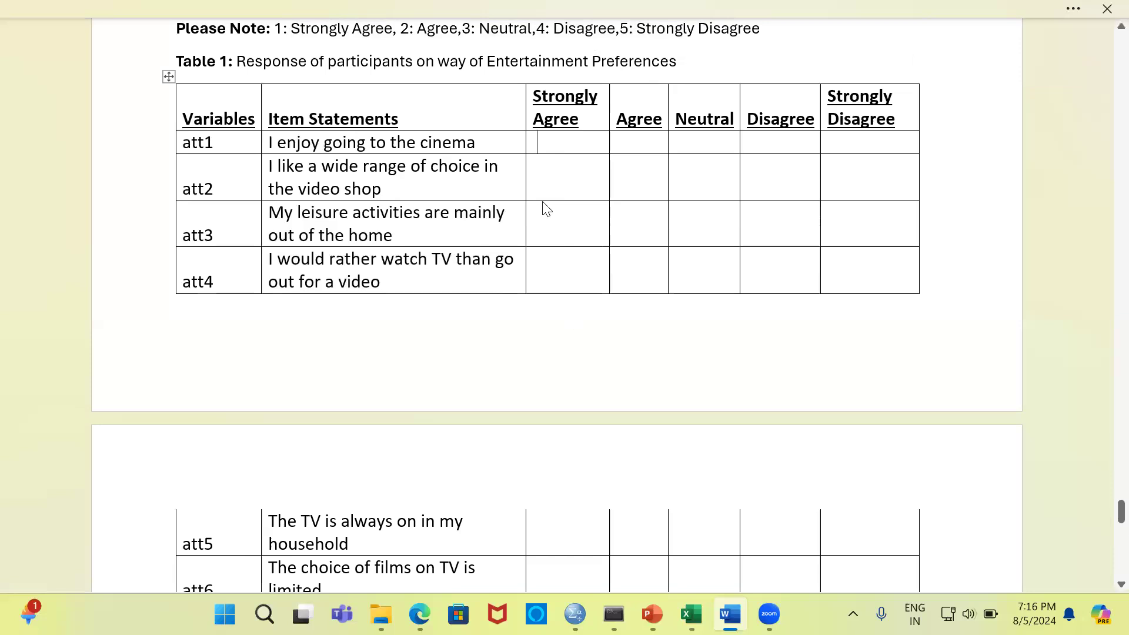
mouse_move(574, 613)
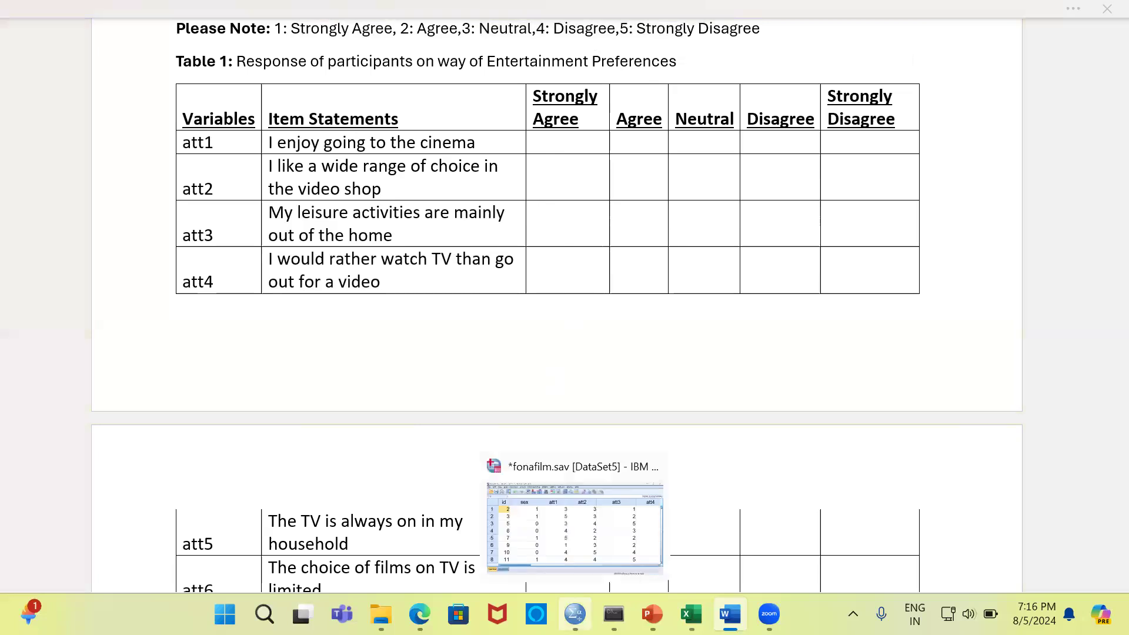
left_click(574, 520)
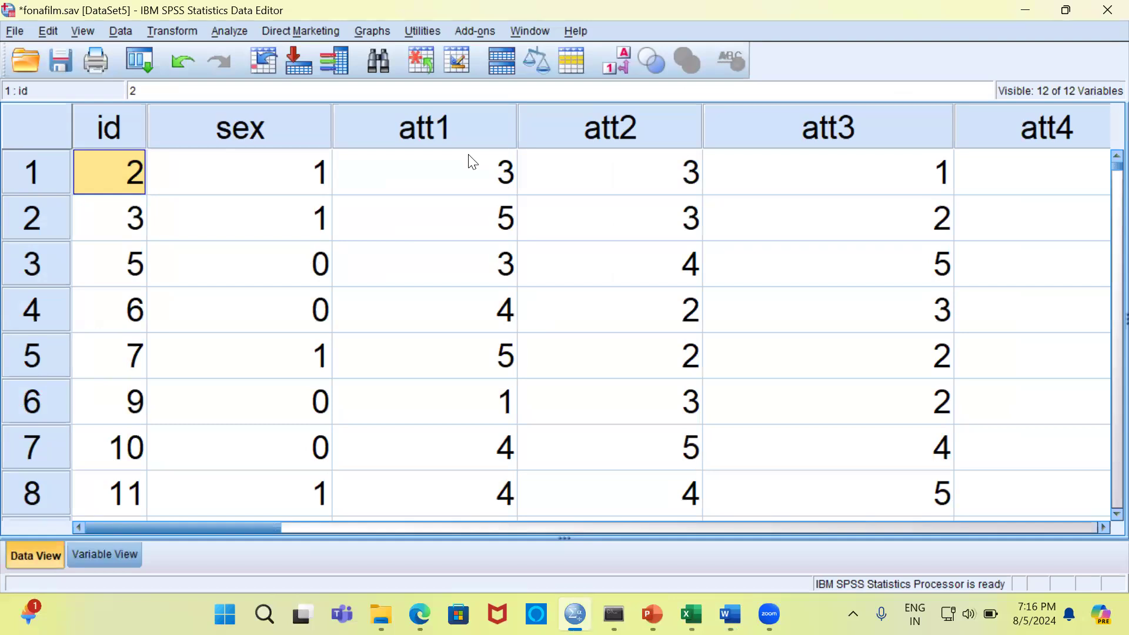
left_click(124, 134)
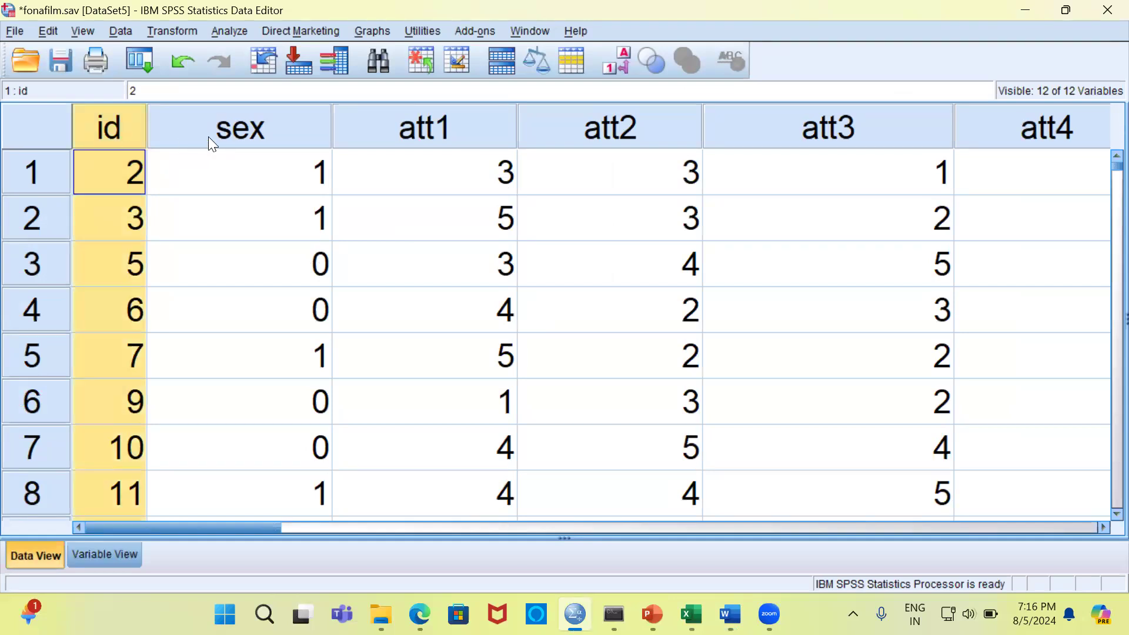
left_click(227, 141)
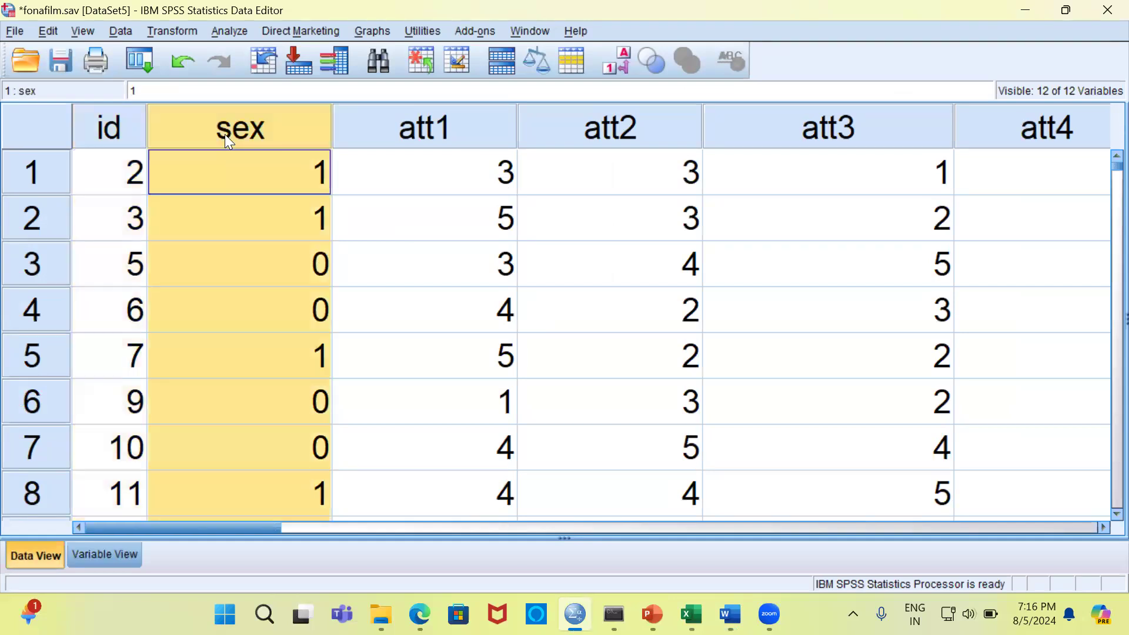
left_click(425, 135)
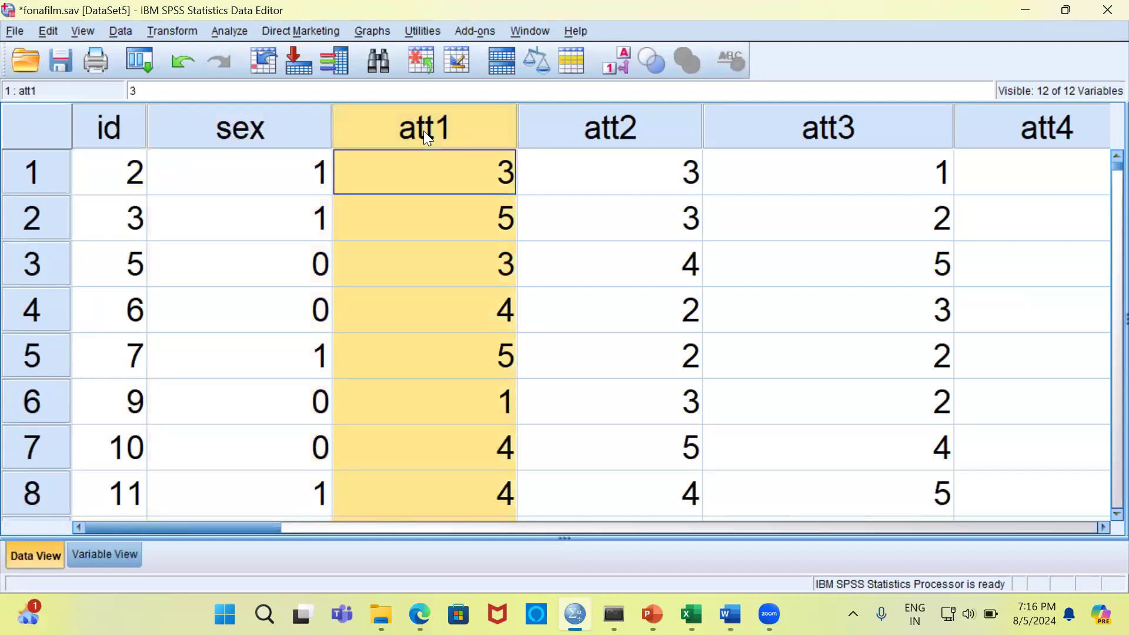
left_click(638, 125)
left_click(795, 134)
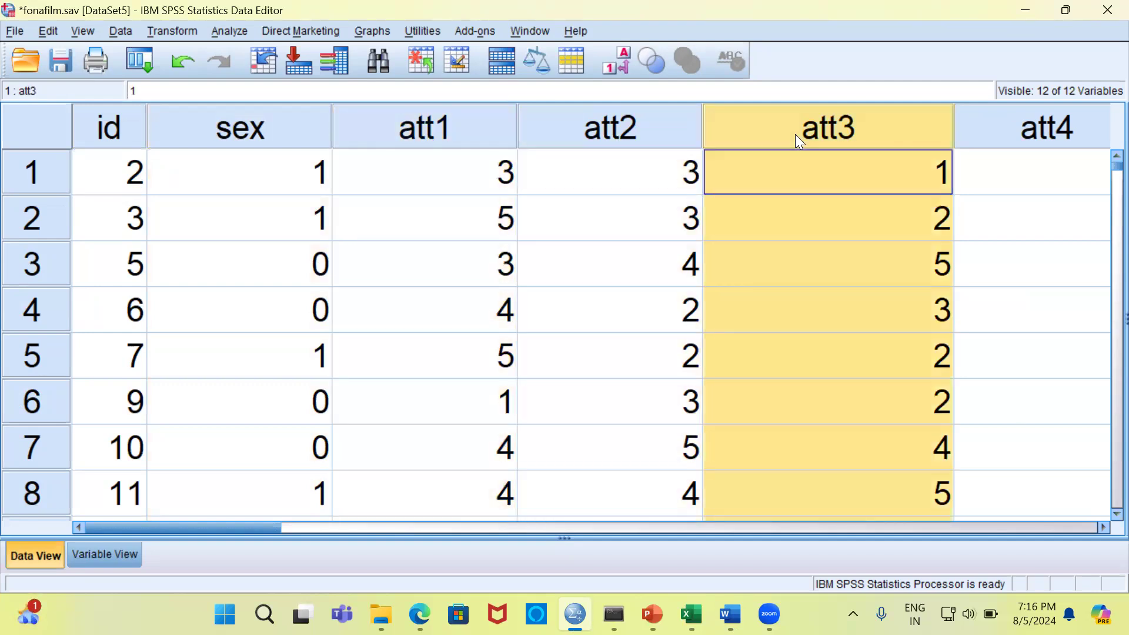
left_click(838, 181)
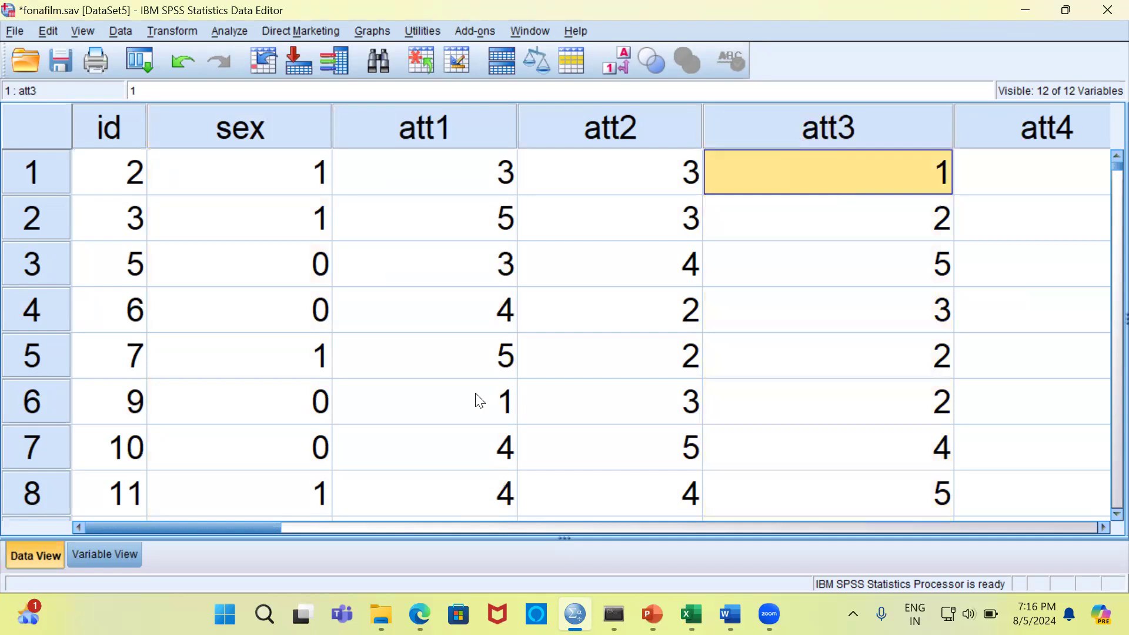
Examine the remaining attitude columns up to att10, and return to the start of the dataset.
left_click_drag(253, 527, 562, 542)
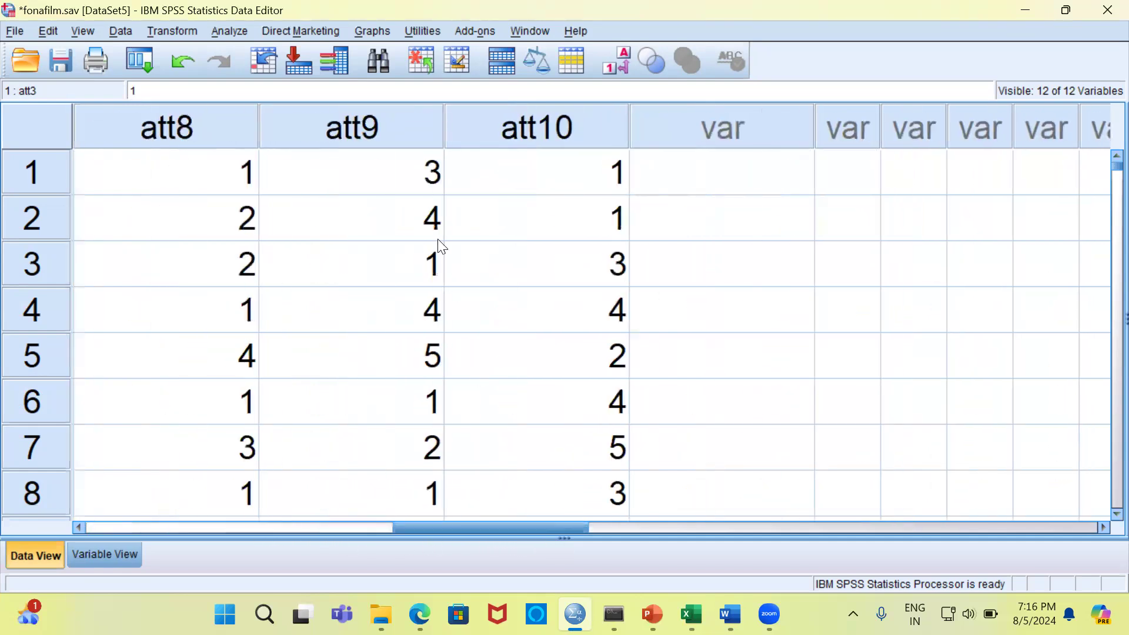
left_click(505, 139)
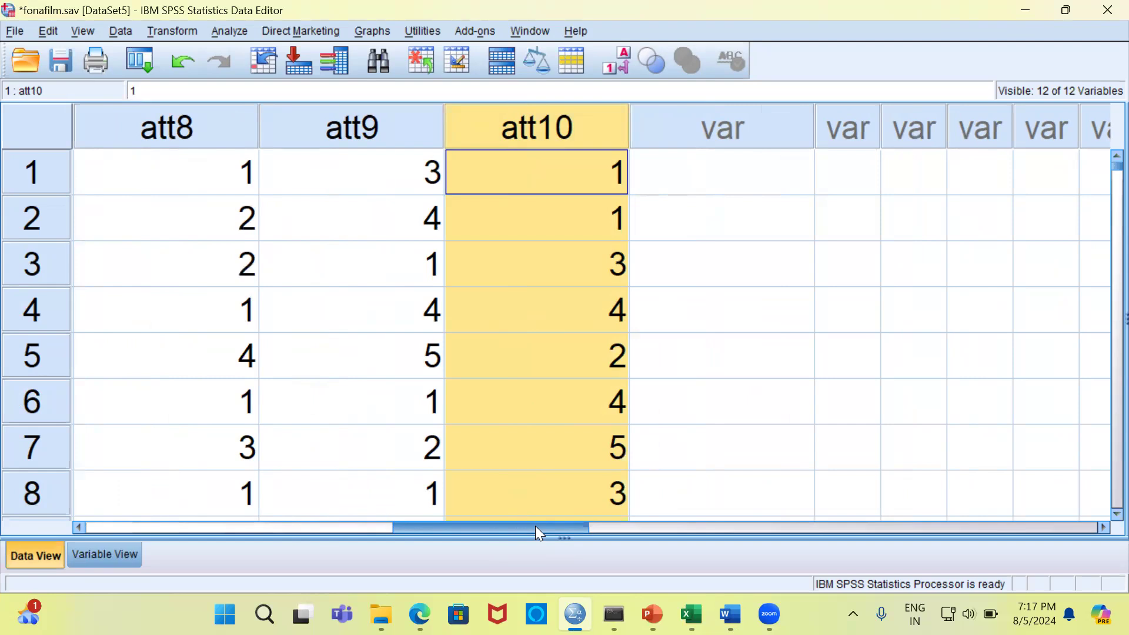
left_click_drag(535, 525, 254, 524)
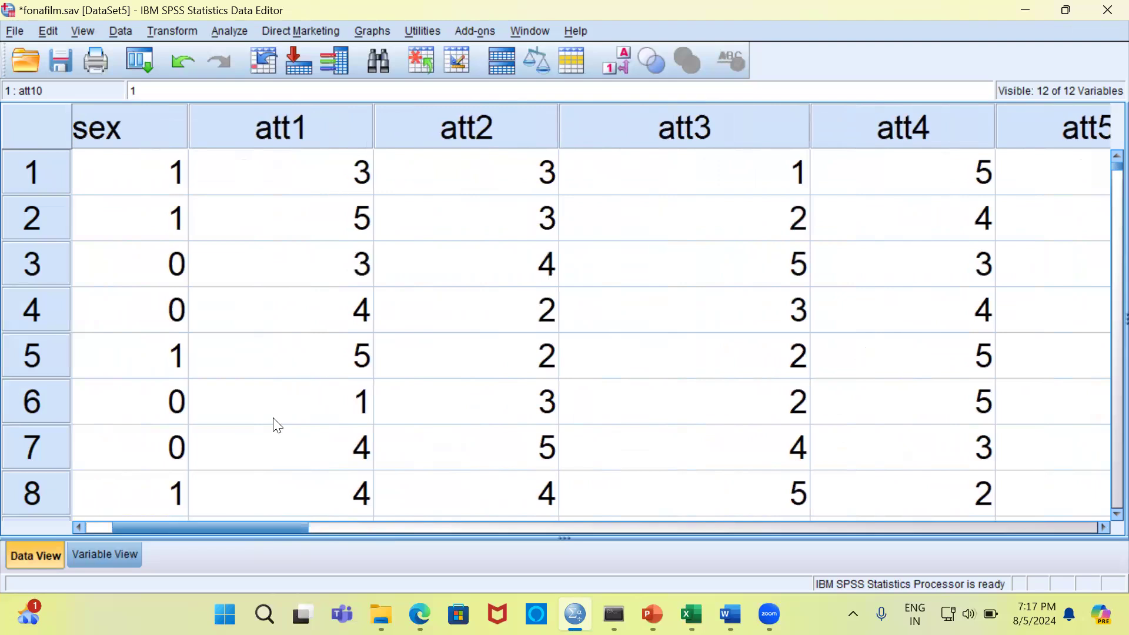
left_click_drag(252, 527, 181, 514)
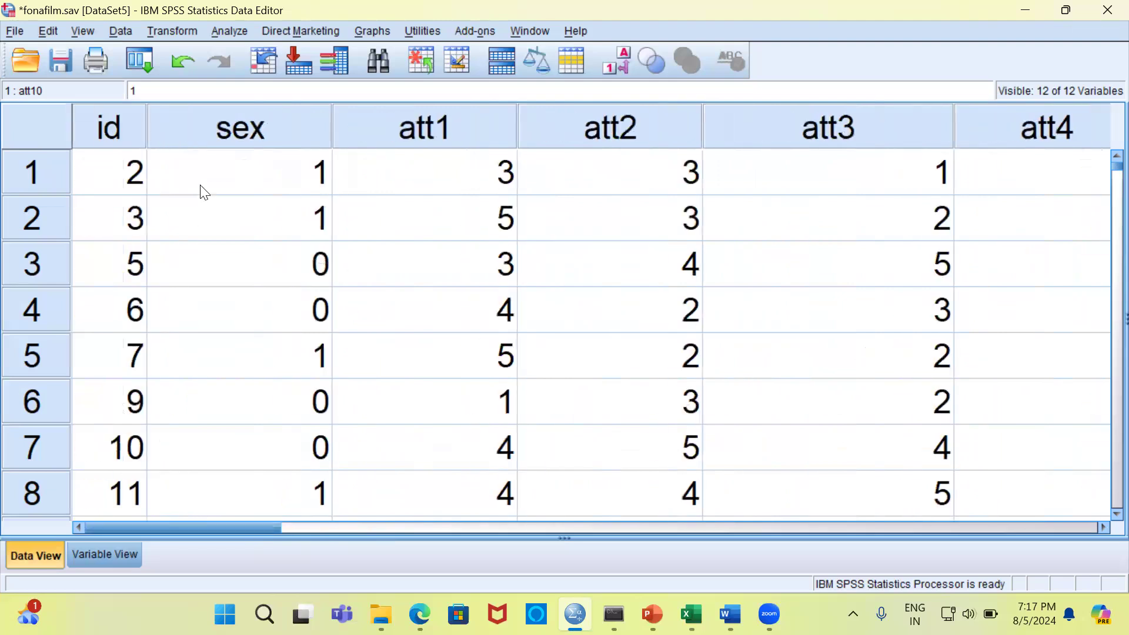
Review the first respondent's coded values one by one from id through att3.
left_click(135, 172)
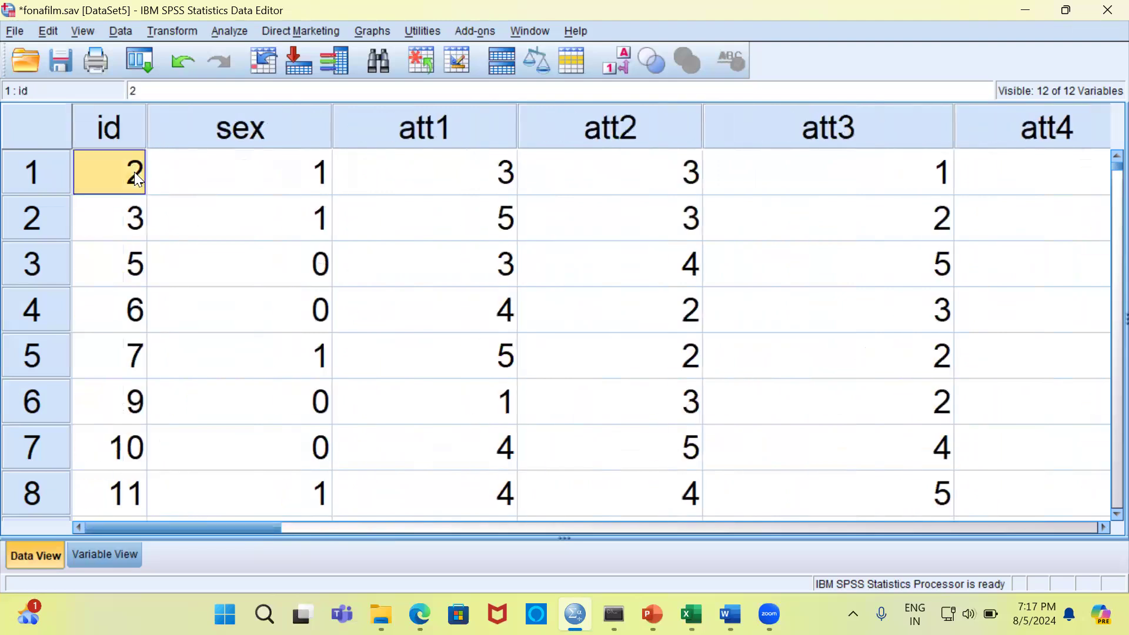
left_click(305, 191)
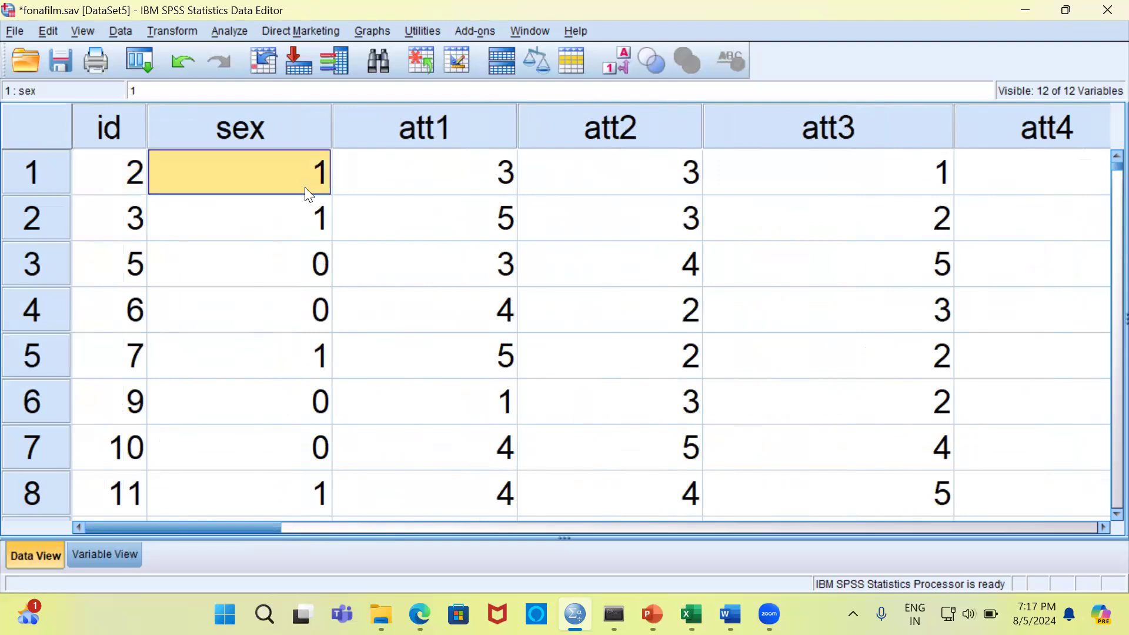
left_click(473, 189)
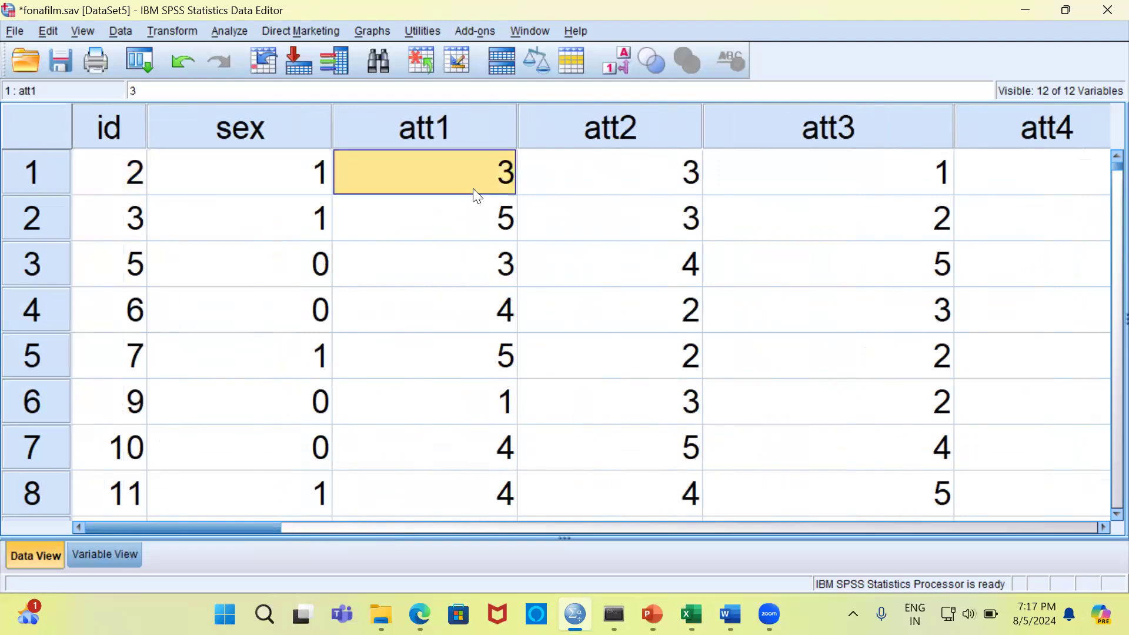
left_click(621, 199)
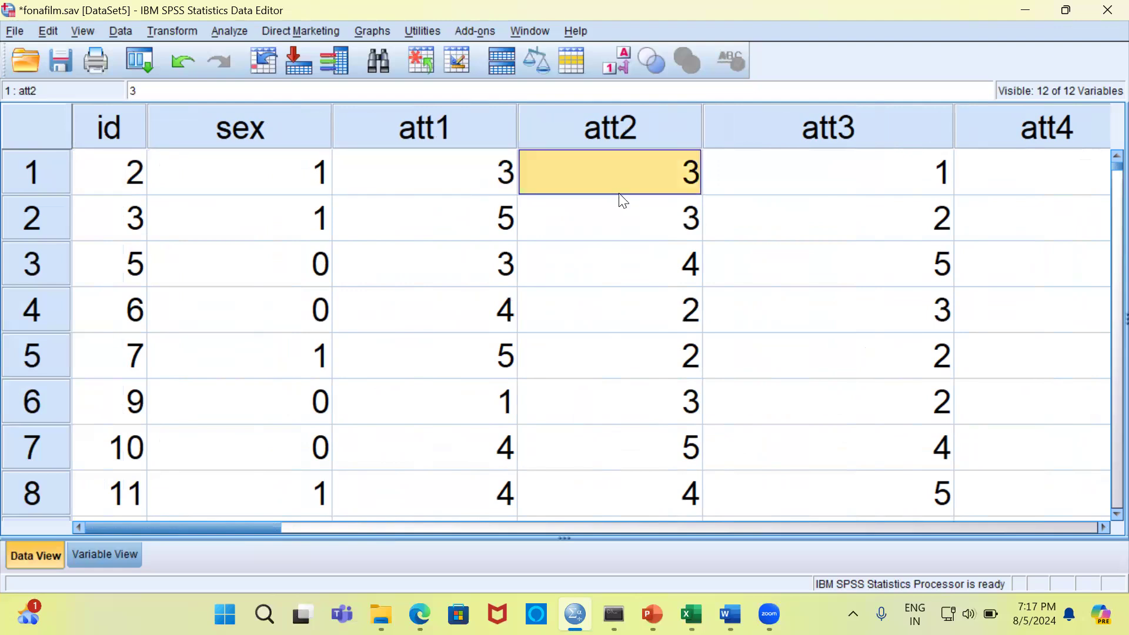
left_click(806, 176)
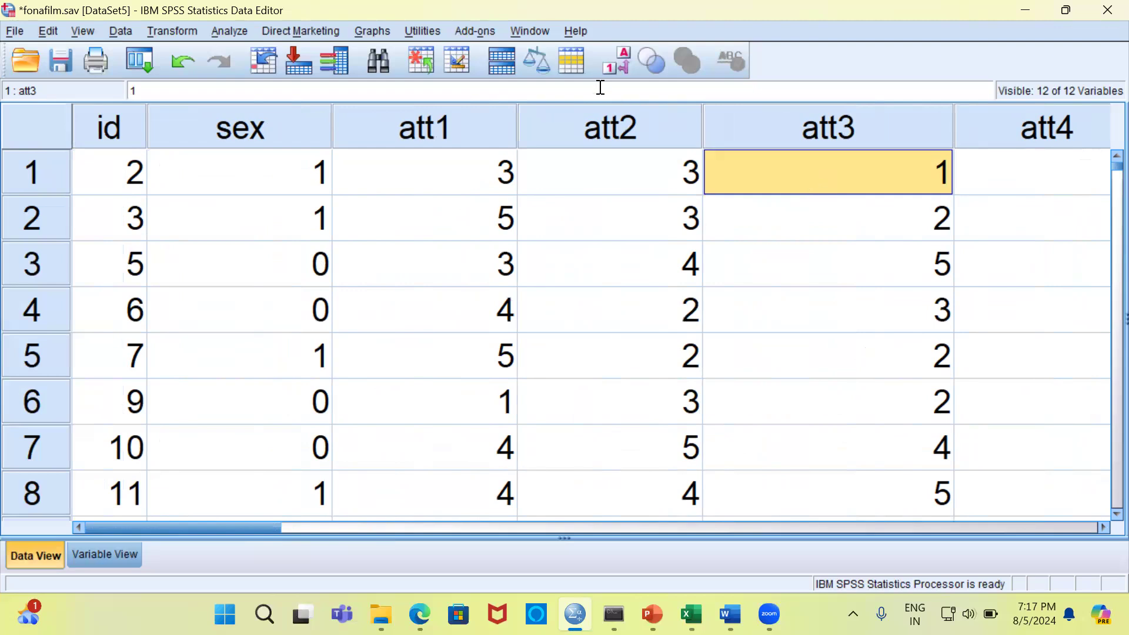
Display value labels in place of the numeric codes and check the first respondent's answers for att1 to att3.
left_click(620, 62)
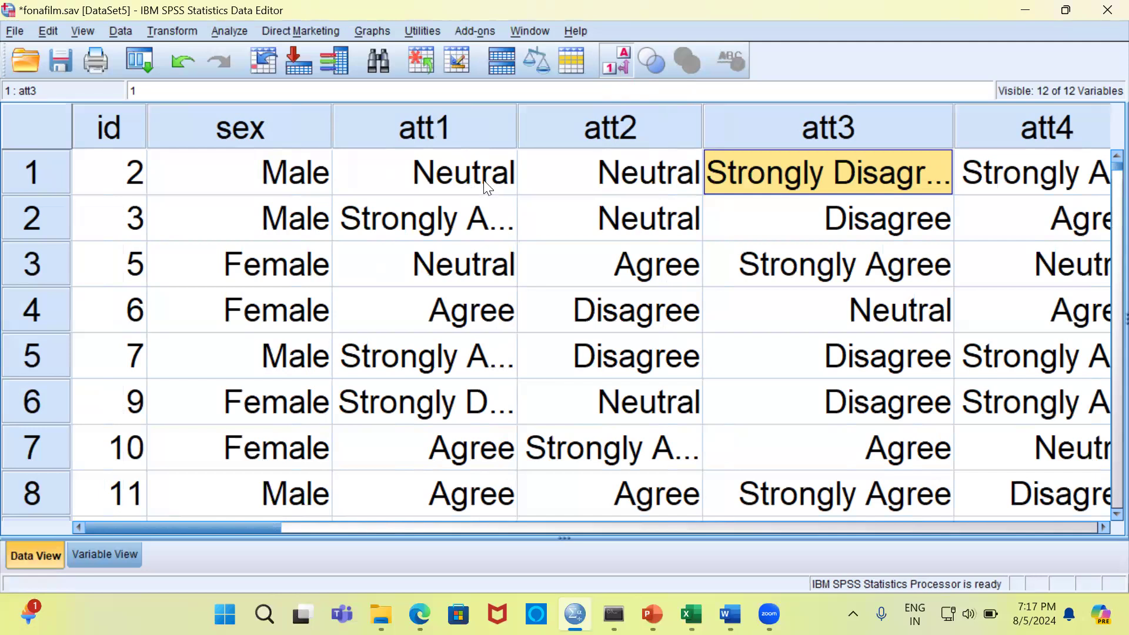
left_click(667, 180)
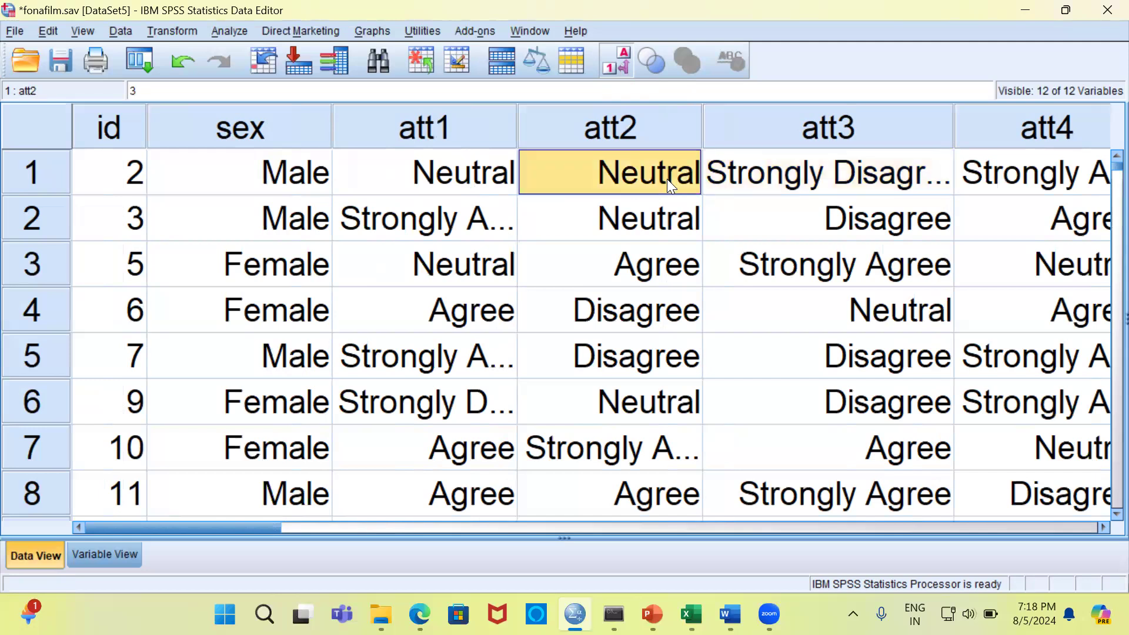
left_click(811, 182)
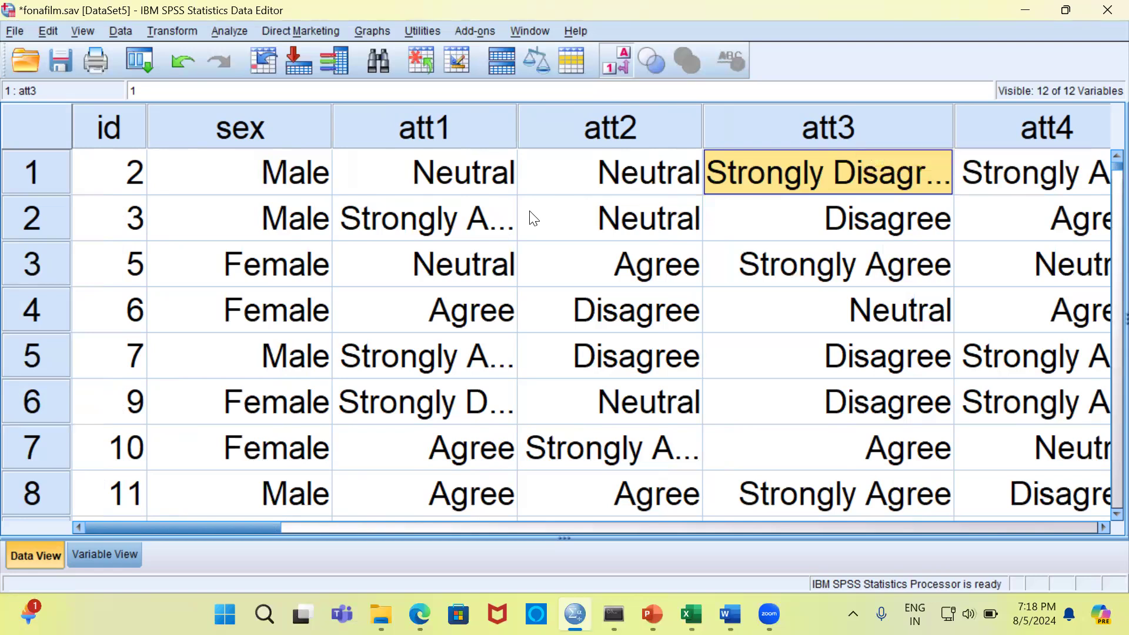
left_click(499, 185)
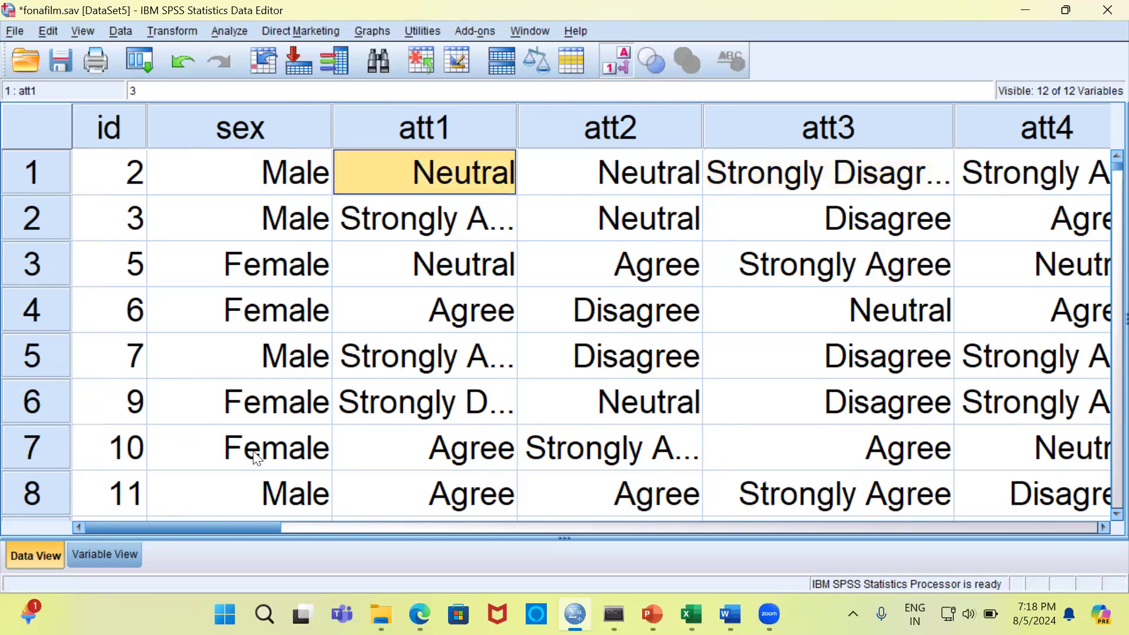
Show the variable definitions and select the rows of variables att1 through att6.
left_click(130, 554)
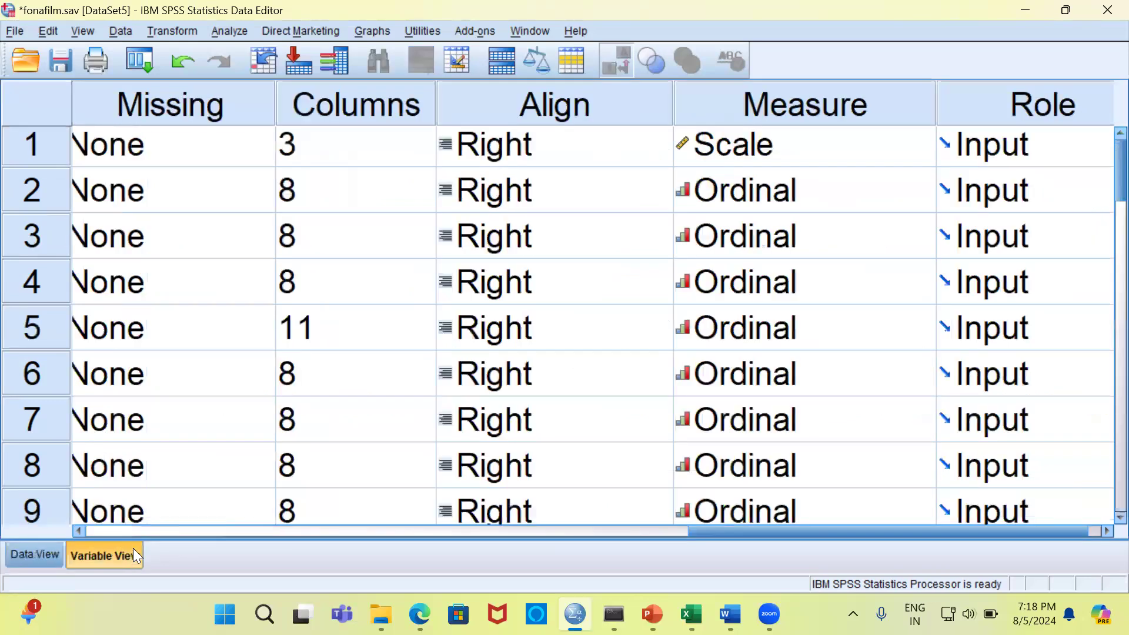
left_click(514, 528)
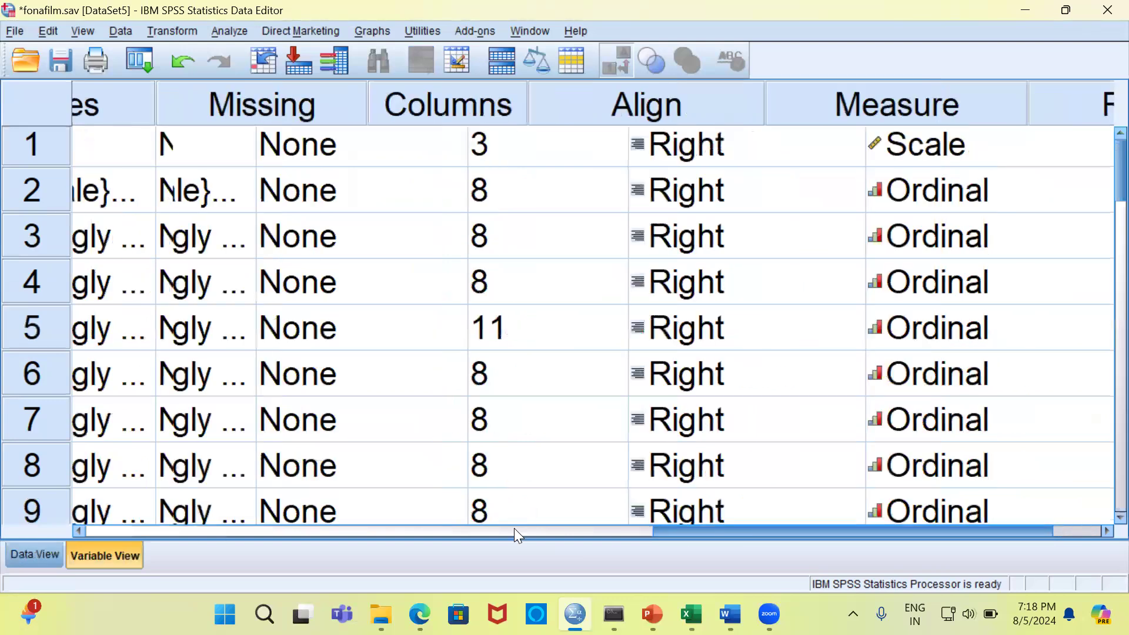
left_click(303, 530)
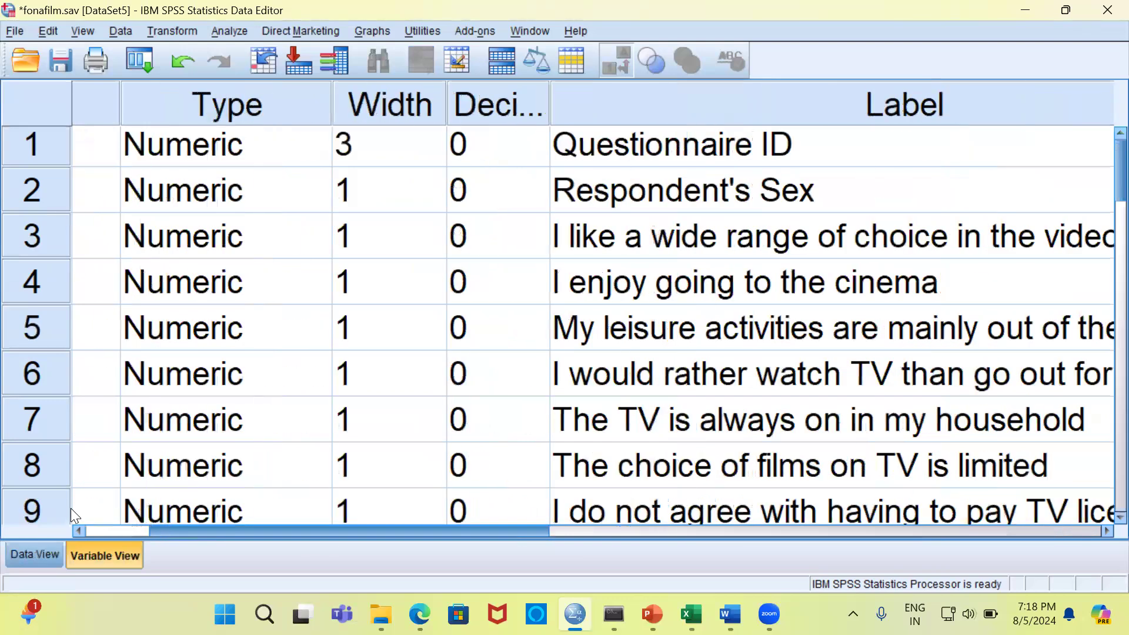
scroll(70, 508, "left", 1)
left_click_drag(31, 241, 27, 460)
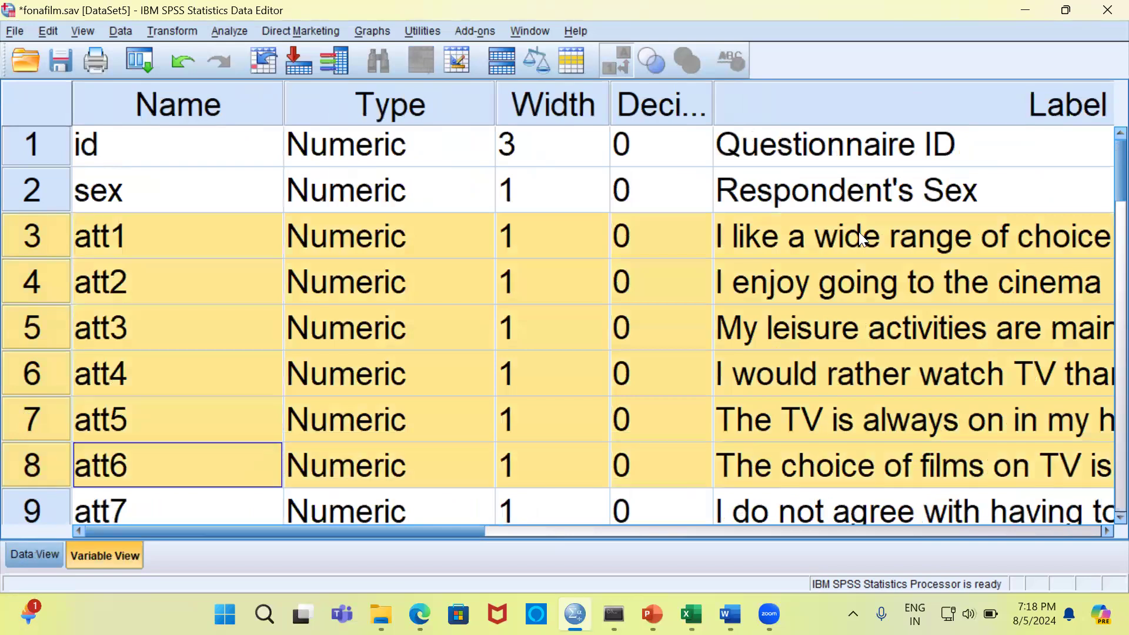
Select the whole Label column to review the item statements, and look across to the Values column.
scroll(502, 534, "right", 1)
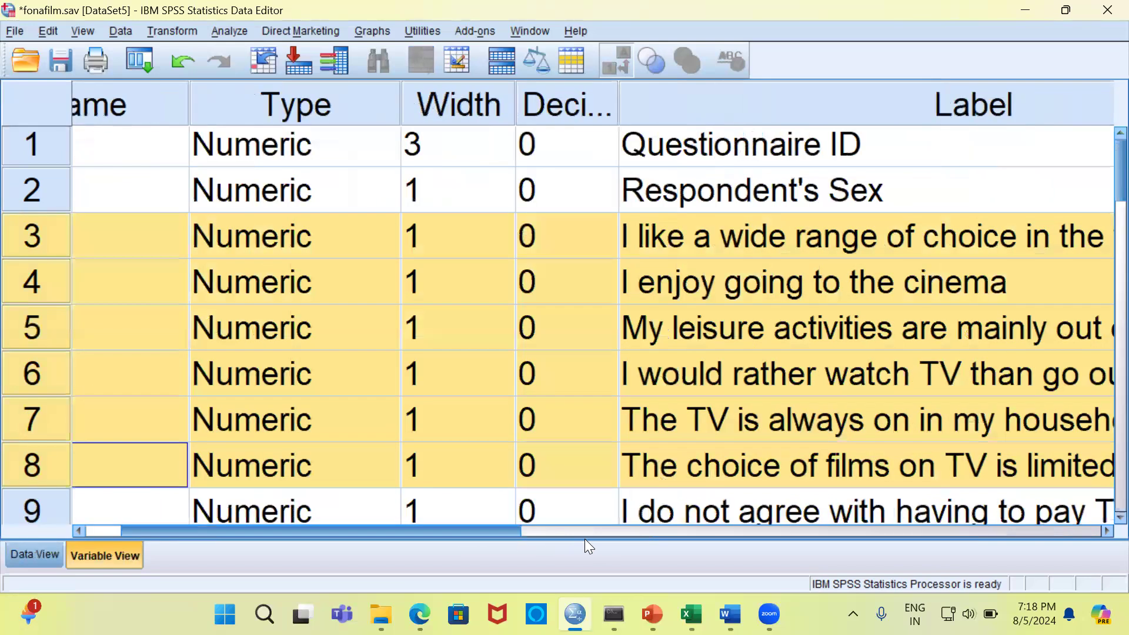
scroll(704, 350, "right", 2)
key("ctrl+space")
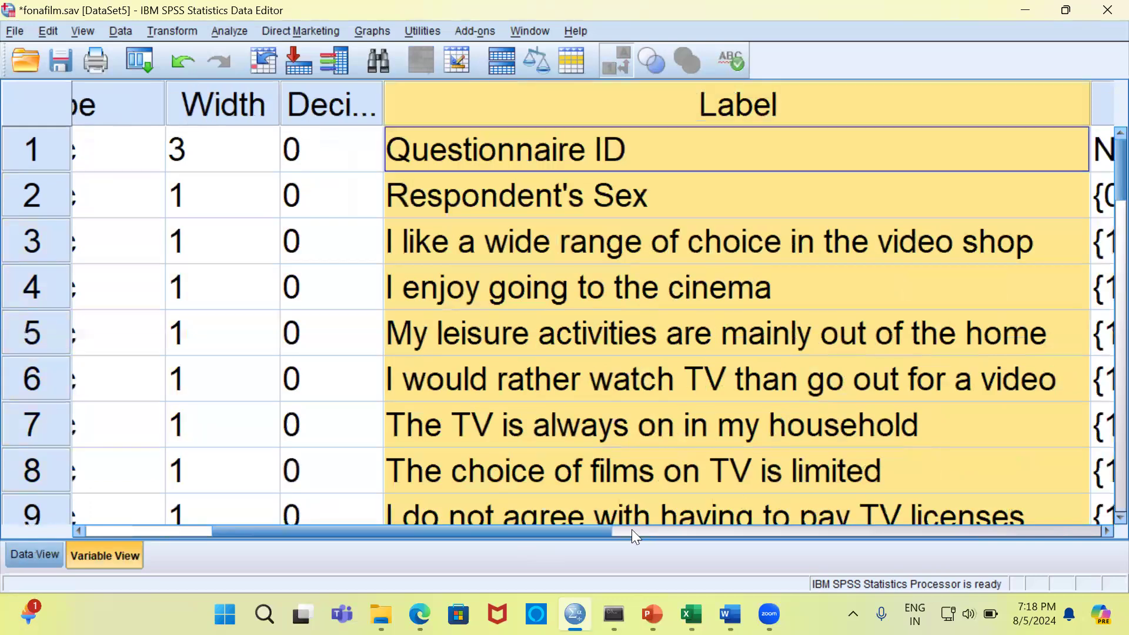
scroll(592, 535, "right", 2)
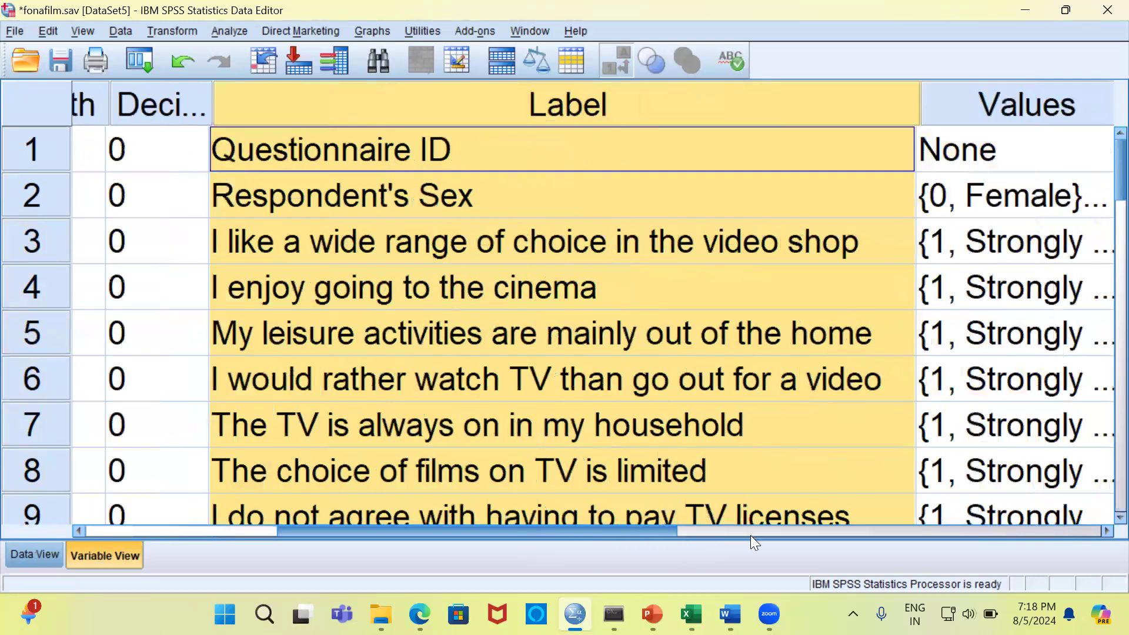
scroll(750, 535, "right", 2)
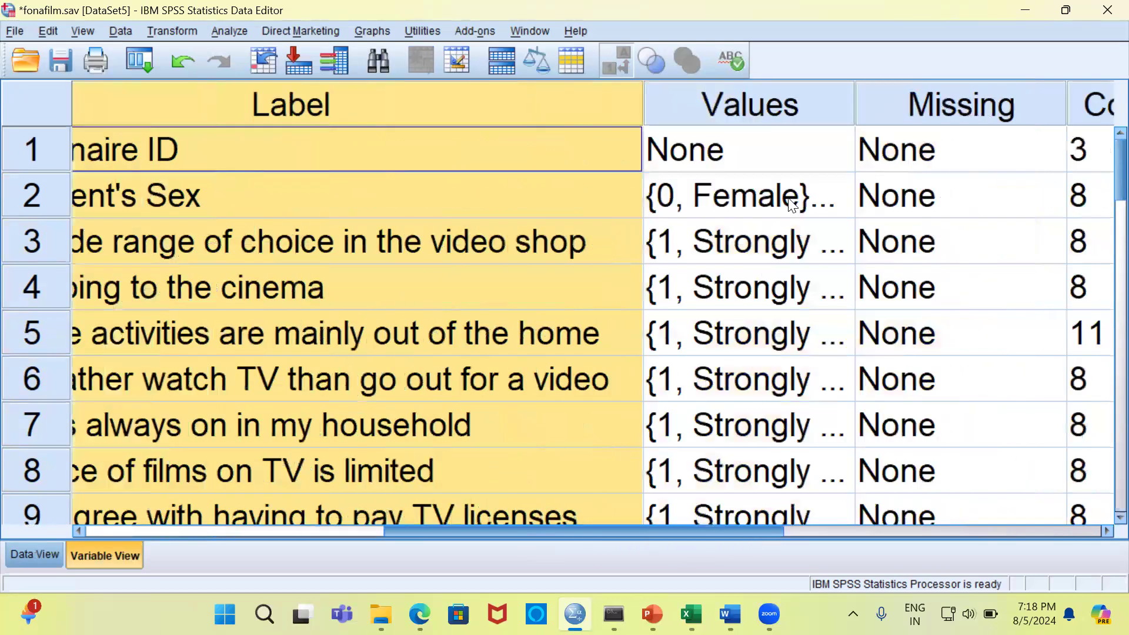
Inspect the value labels of att1 for codes 1 to 5, and close the dialog without changes.
double_click(836, 238)
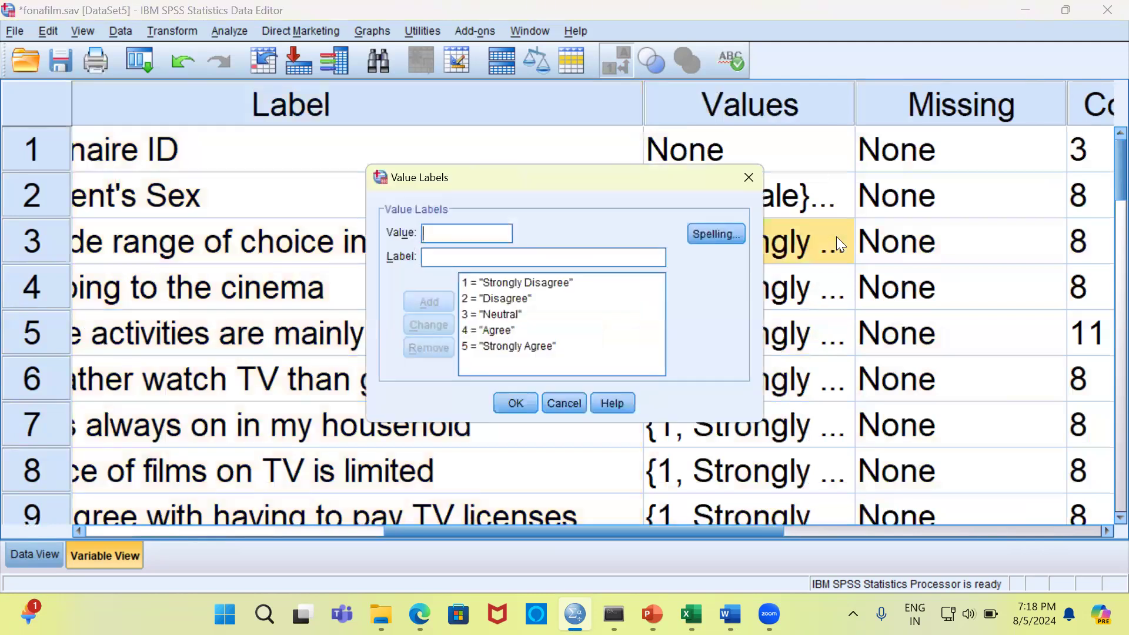
left_click(511, 287)
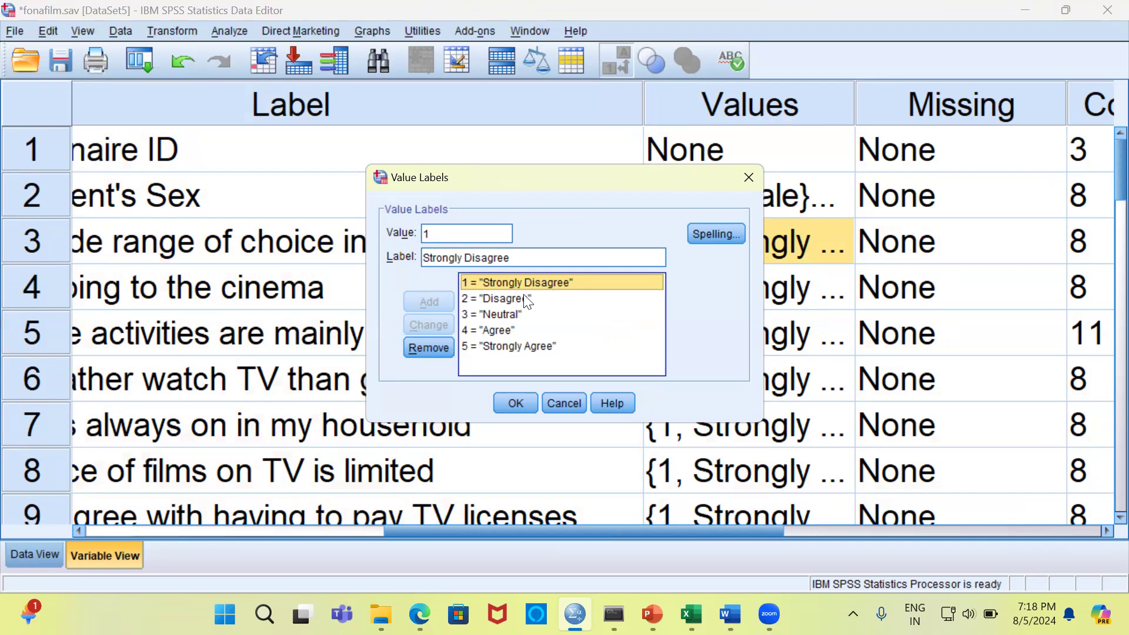
left_click(502, 301)
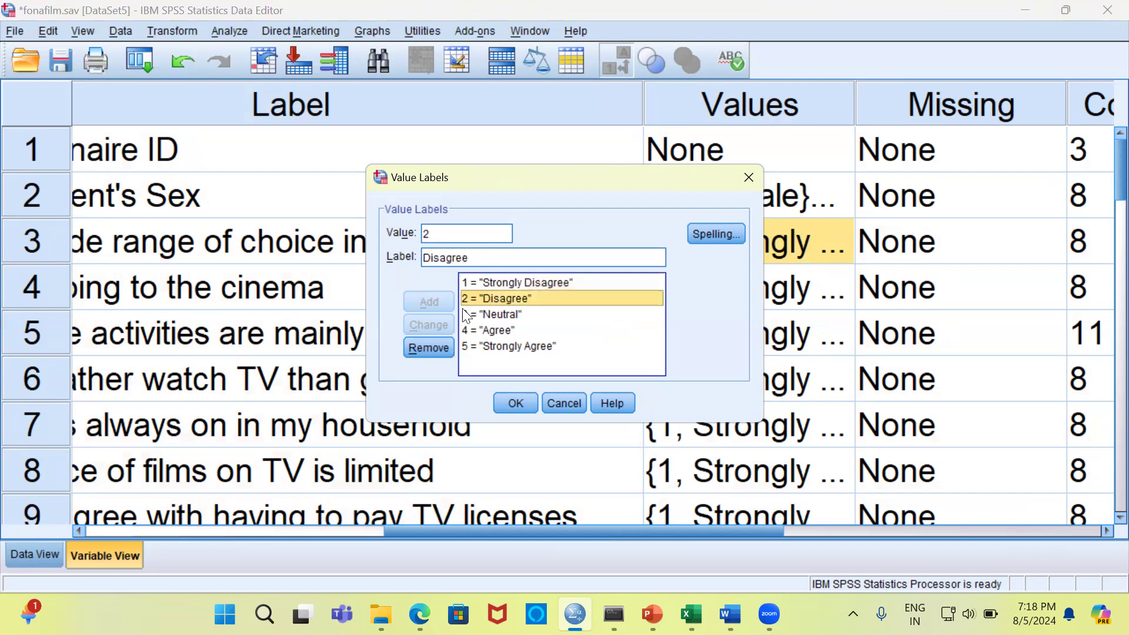
left_click(494, 315)
left_click(492, 330)
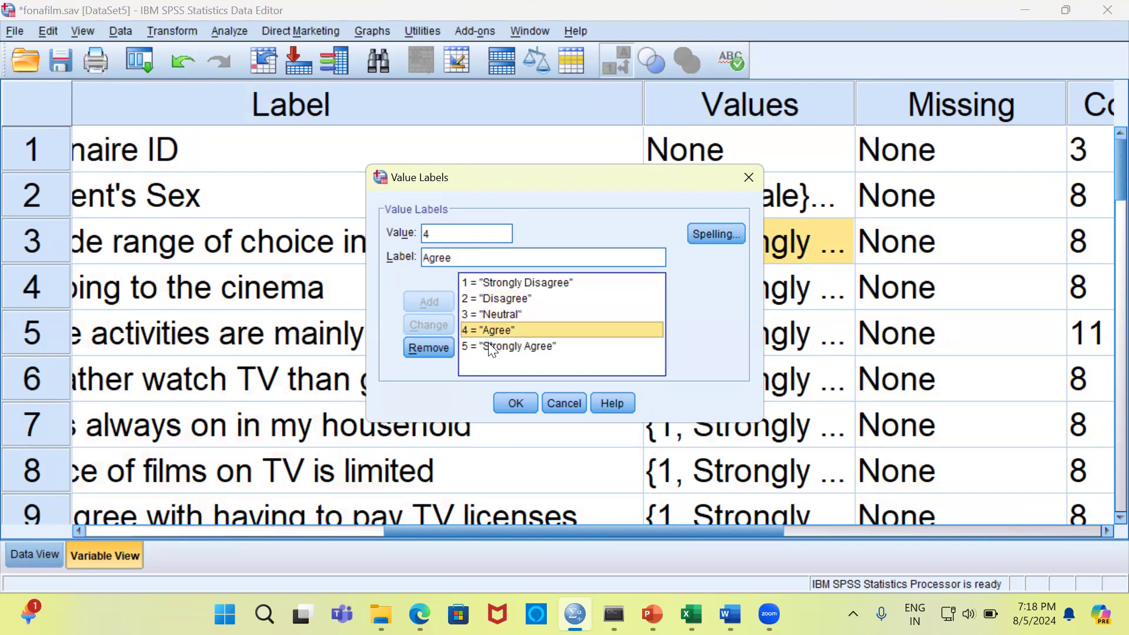
left_click(487, 345)
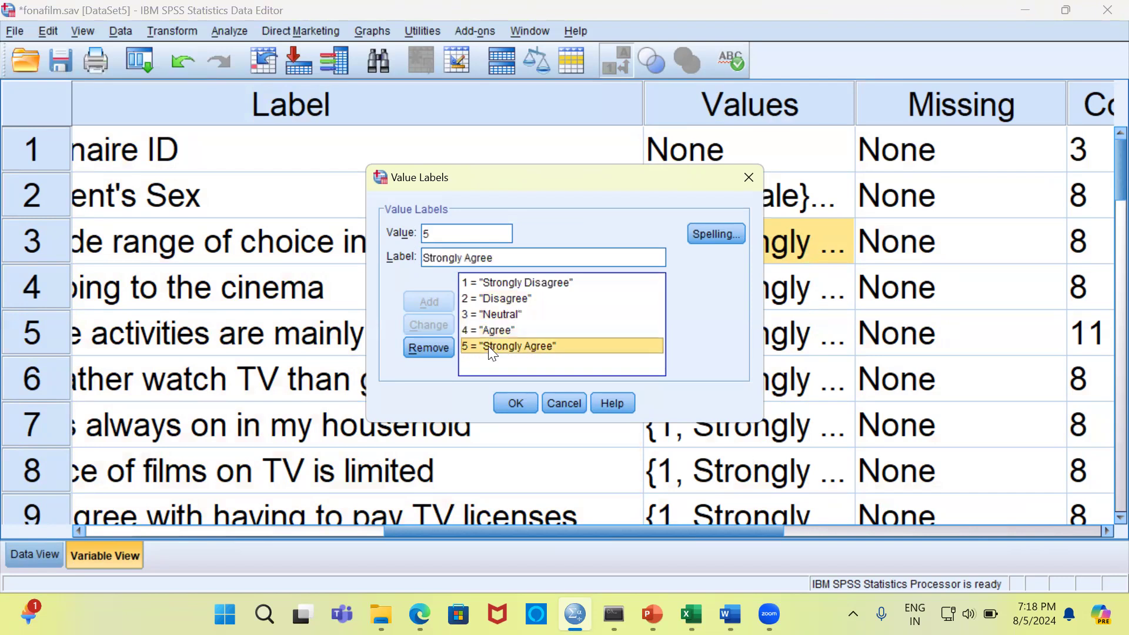
left_click(570, 402)
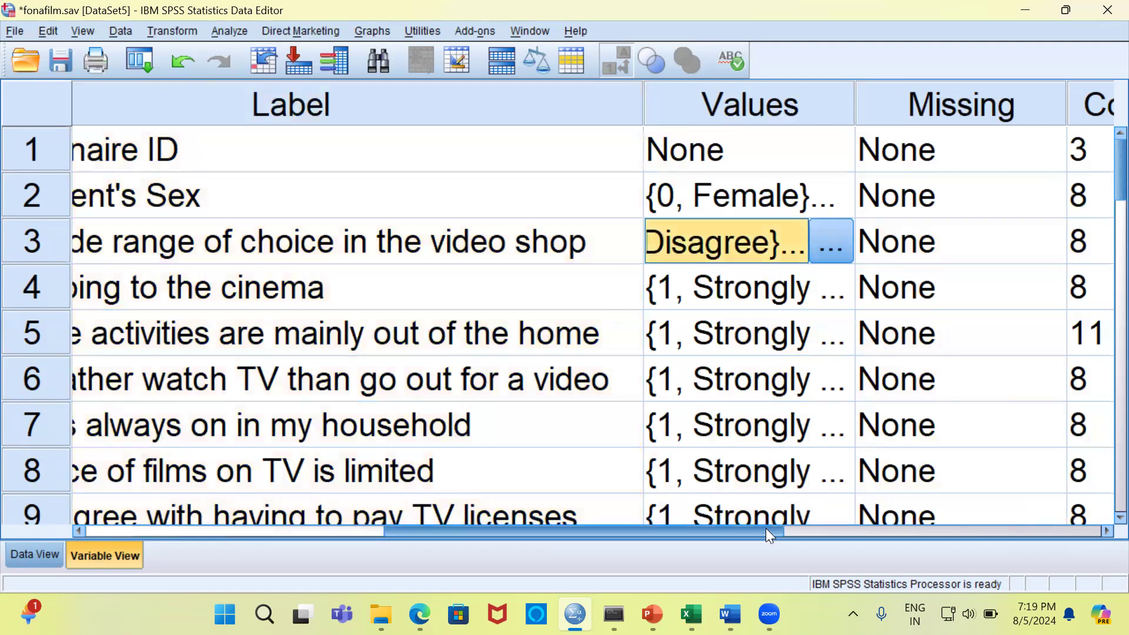
Inspect the measurement level options for att1 and keep it as Ordinal.
left_click_drag(764, 530, 910, 533)
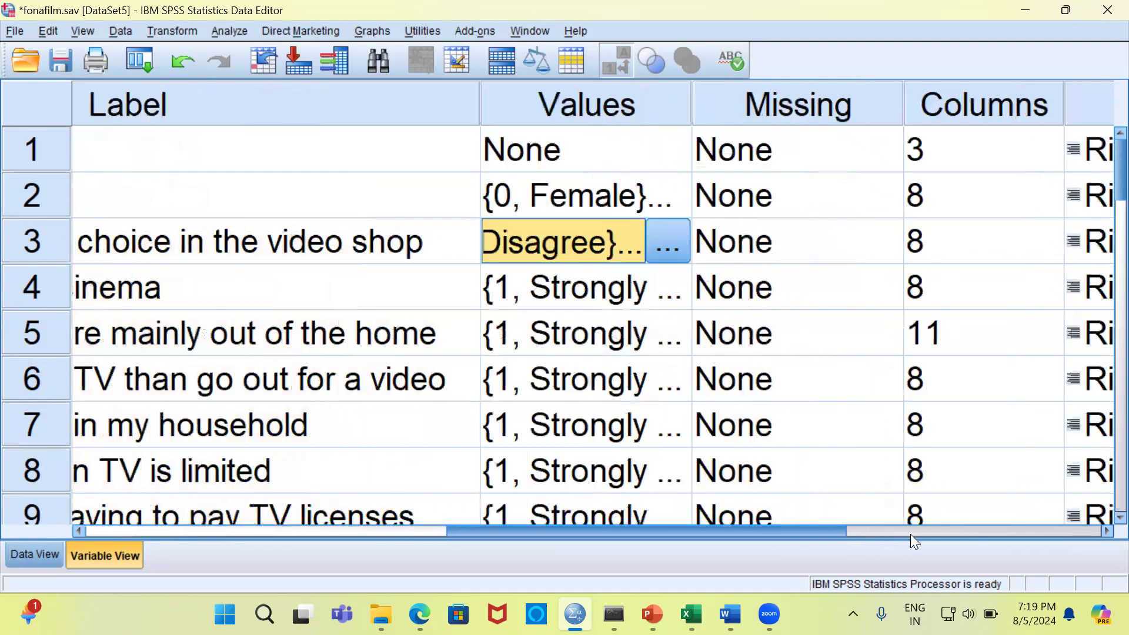
left_click(964, 534)
scroll(1054, 377, "right", 1)
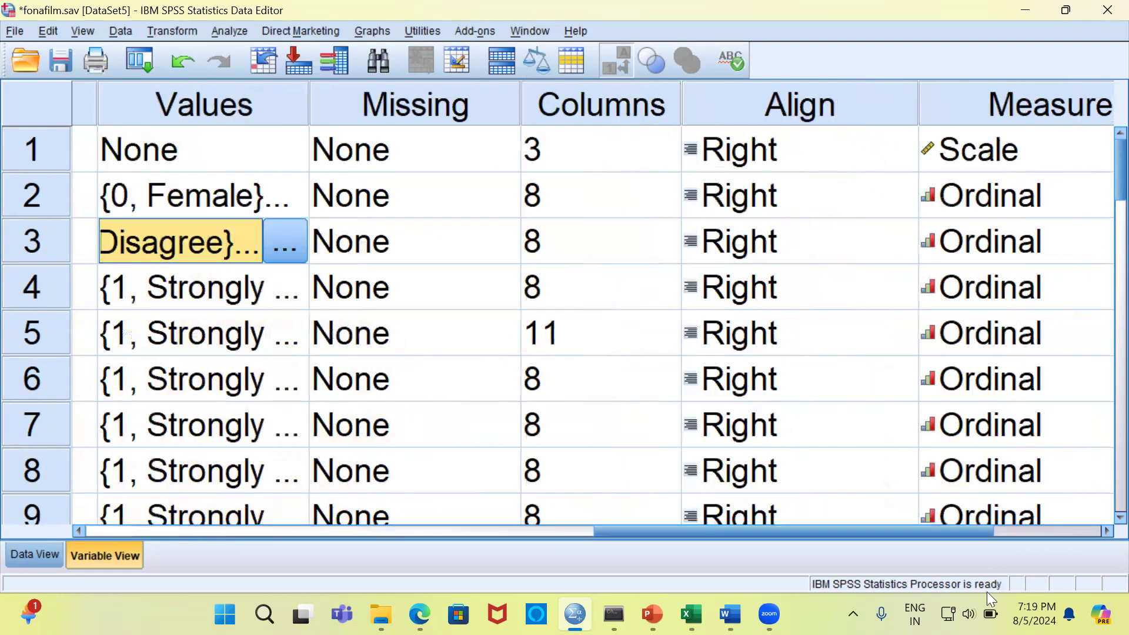
left_click_drag(942, 532, 1003, 528)
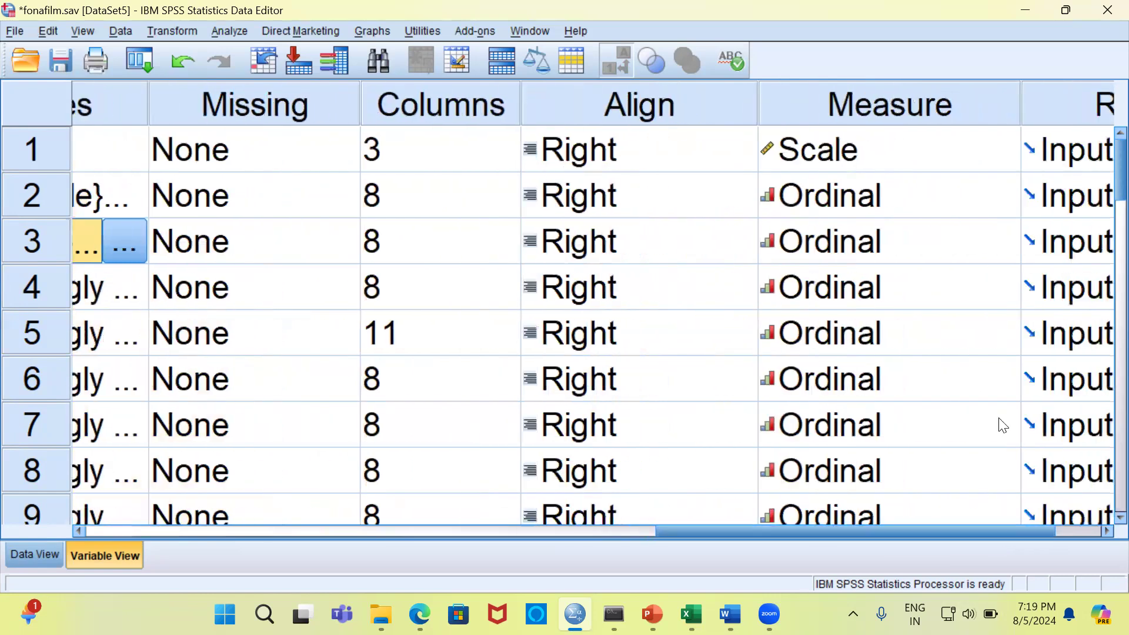
left_click(997, 247)
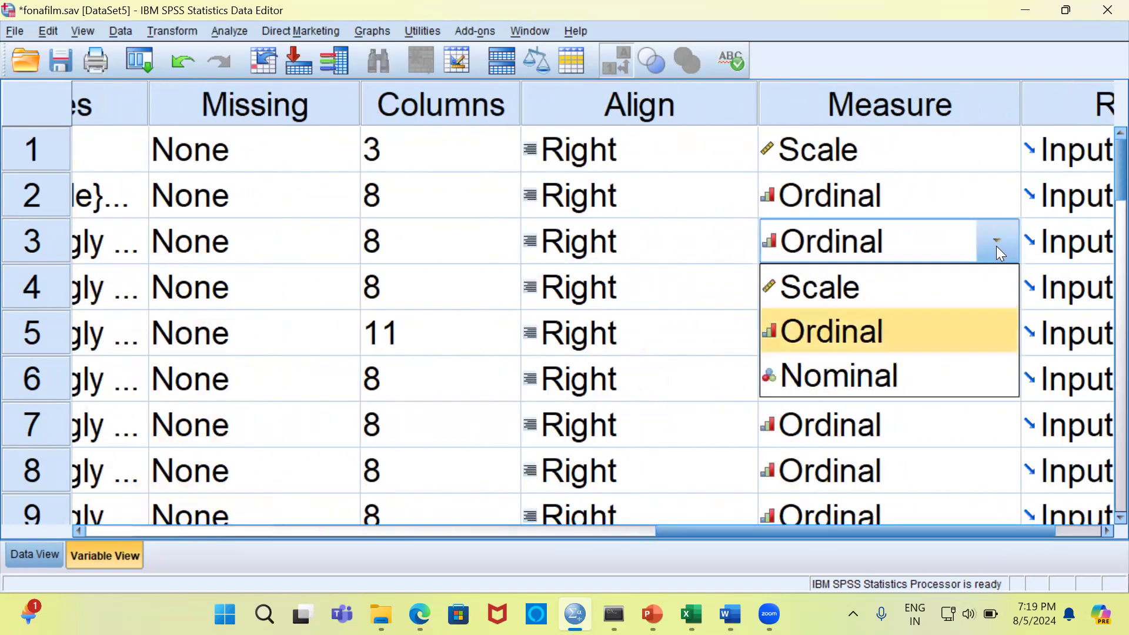
left_click(773, 334)
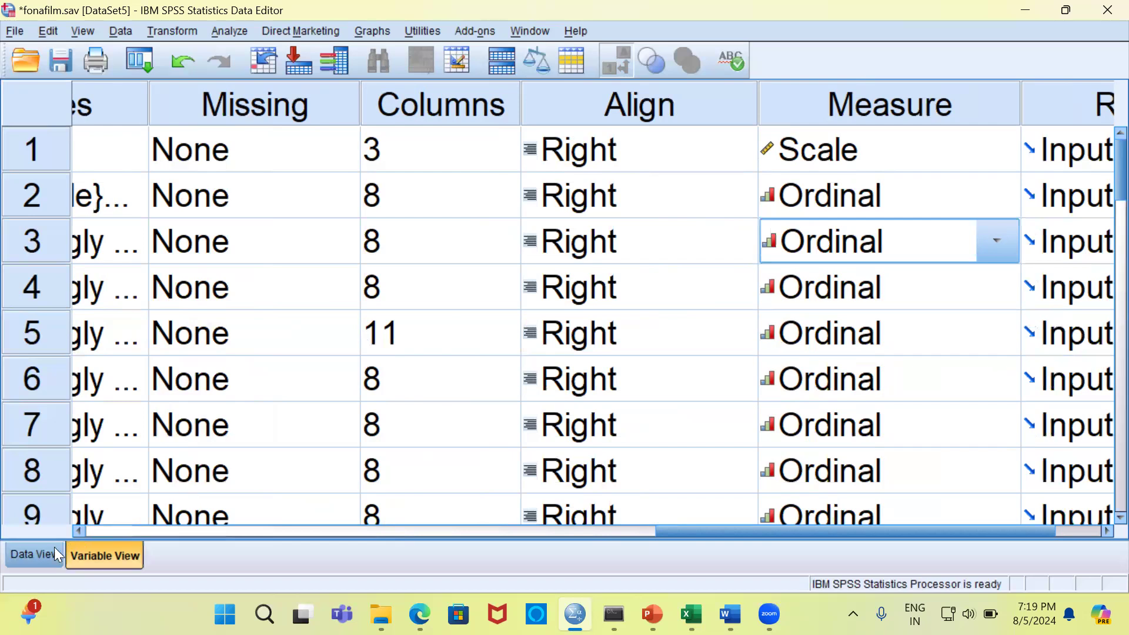
Return to the data rows, open the Reliability Analysis dialog and enlarge it to show the full item labels.
left_click(39, 554)
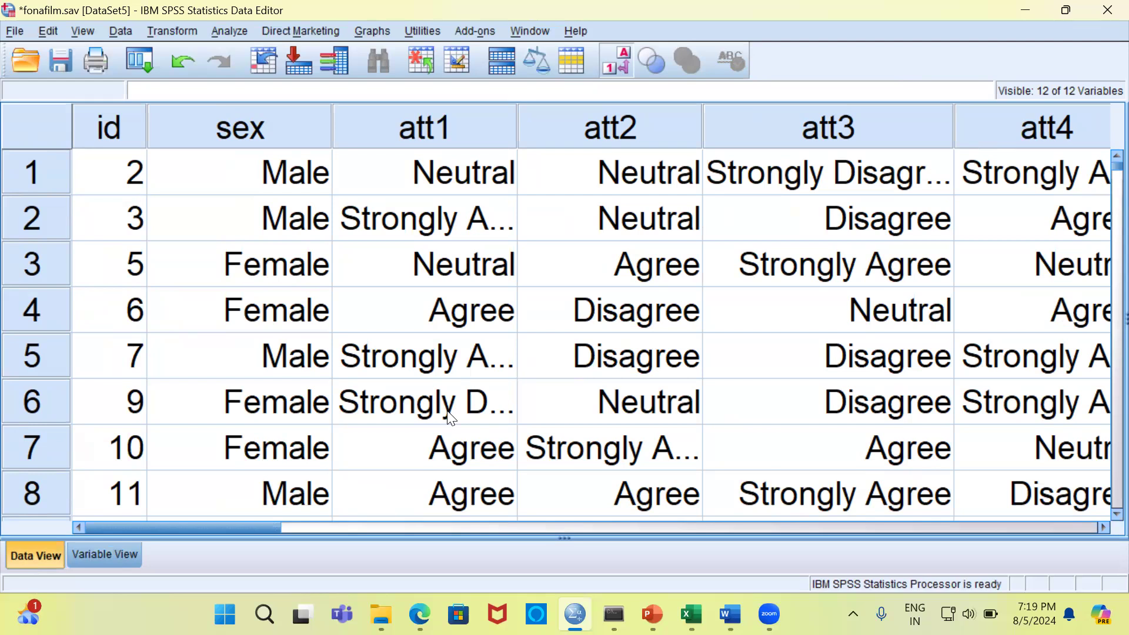
left_click(241, 36)
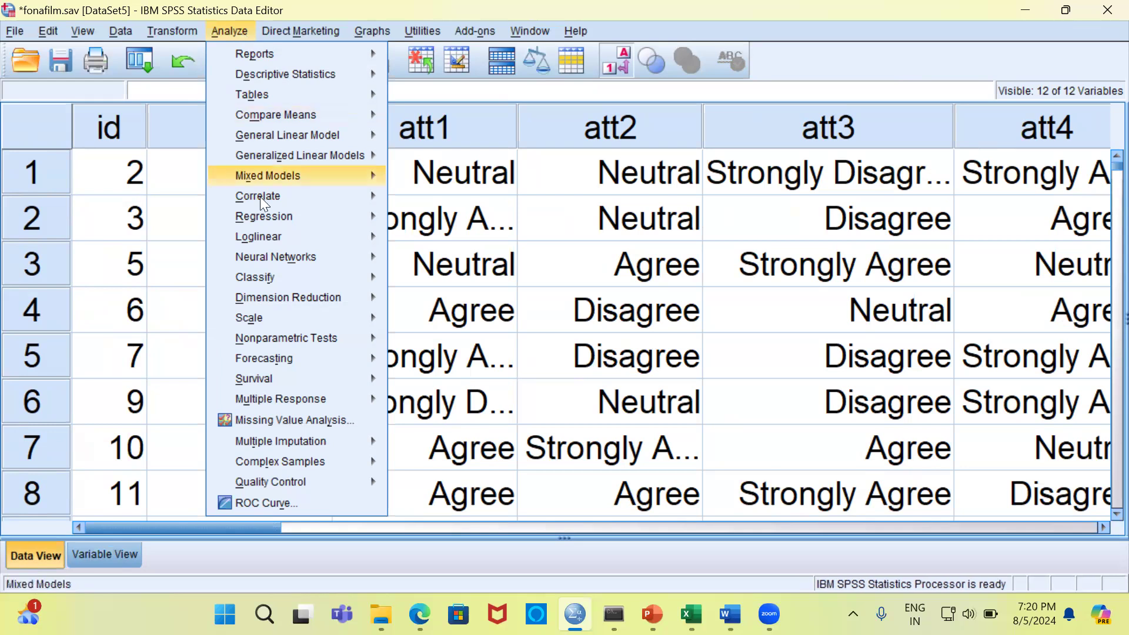
mouse_move(285, 317)
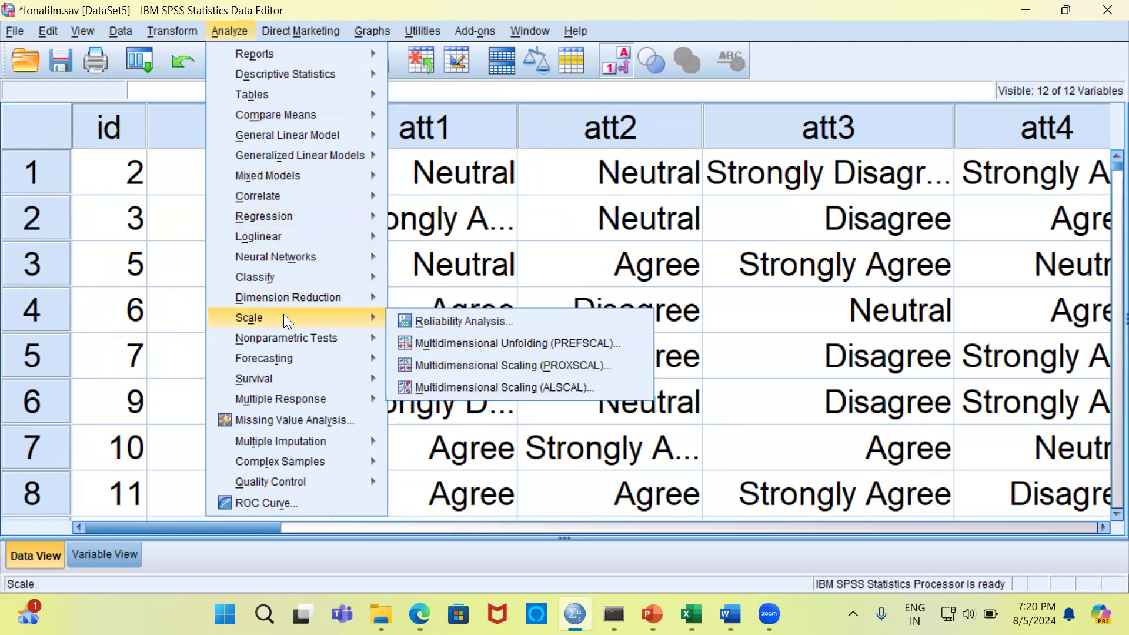
left_click(515, 326)
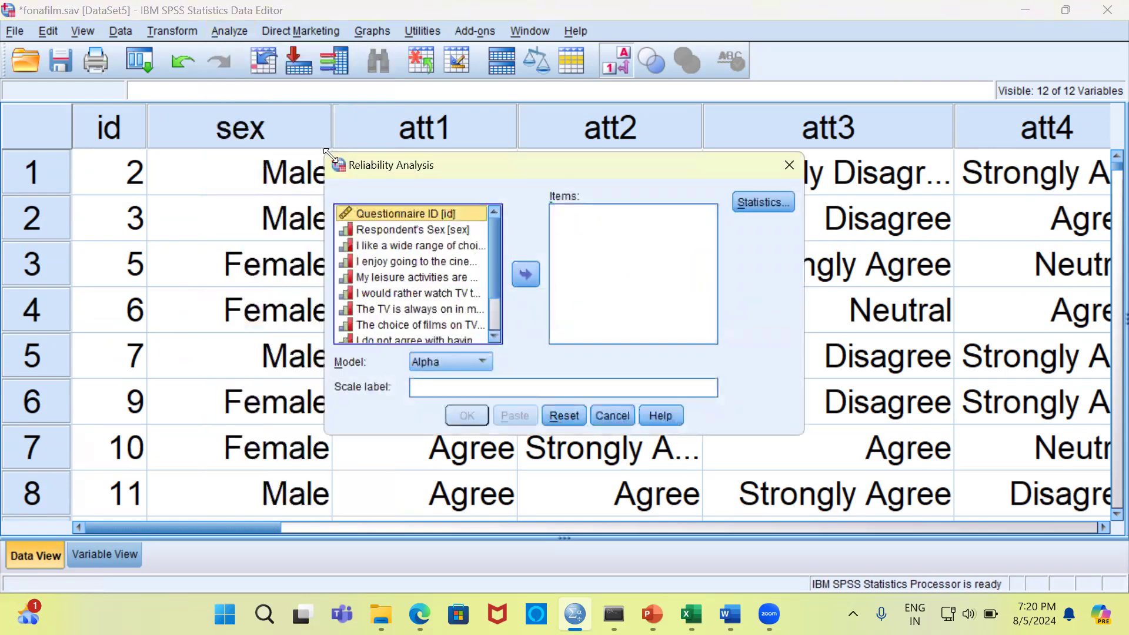
left_click_drag(325, 151, 37, 36)
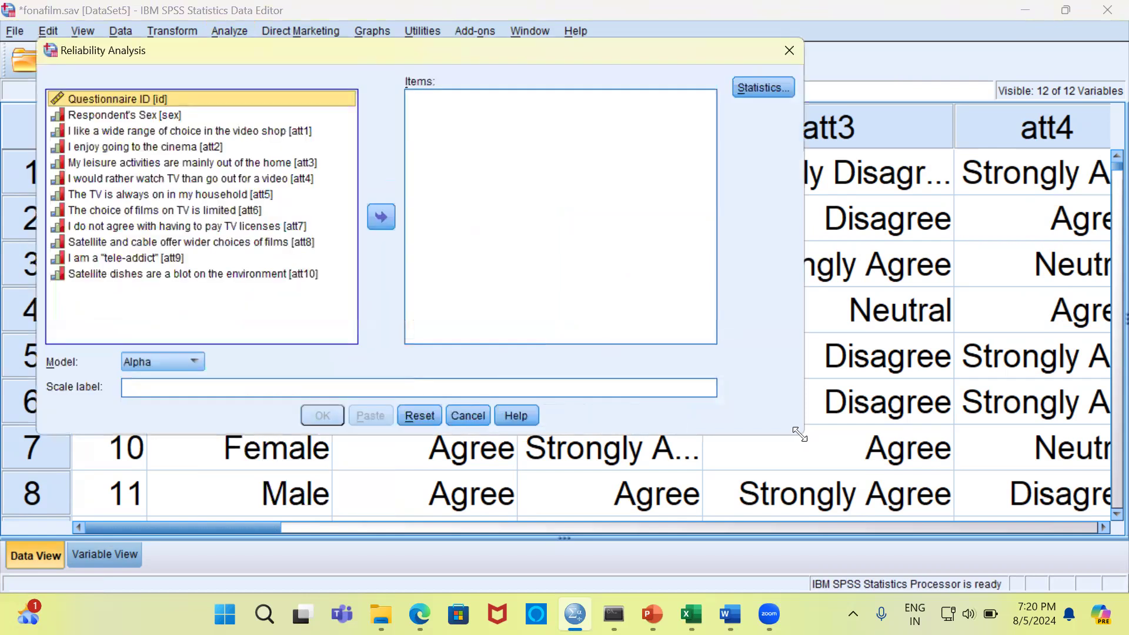
left_click_drag(799, 433, 934, 579)
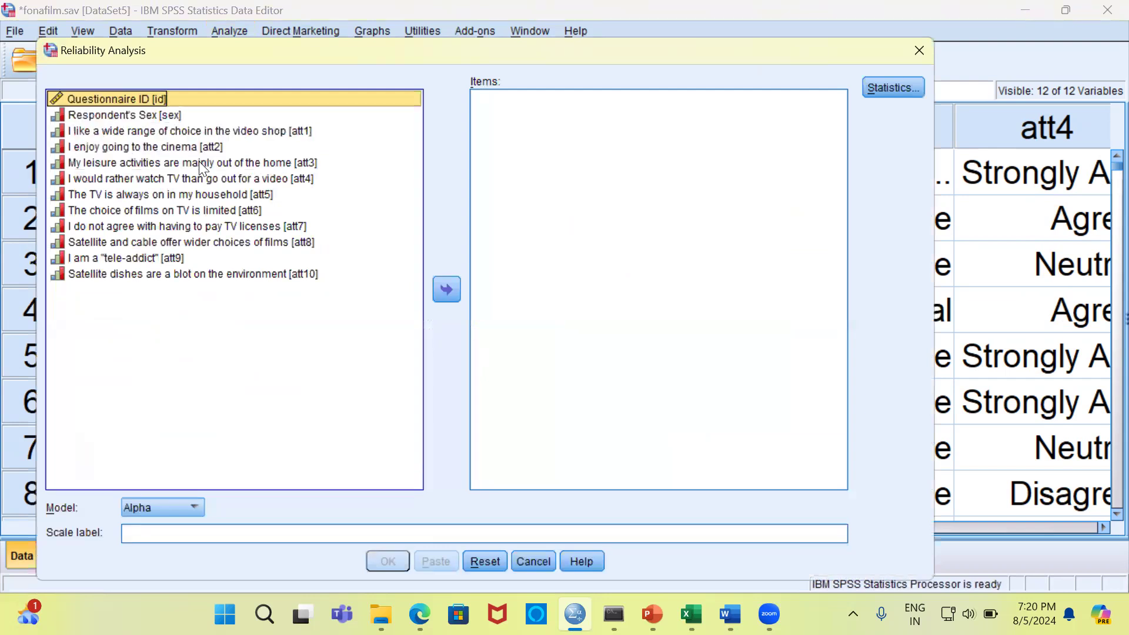
Add all ten attitude variables, att1 through att10, to the reliability analysis items.
key("ctrl+Down")
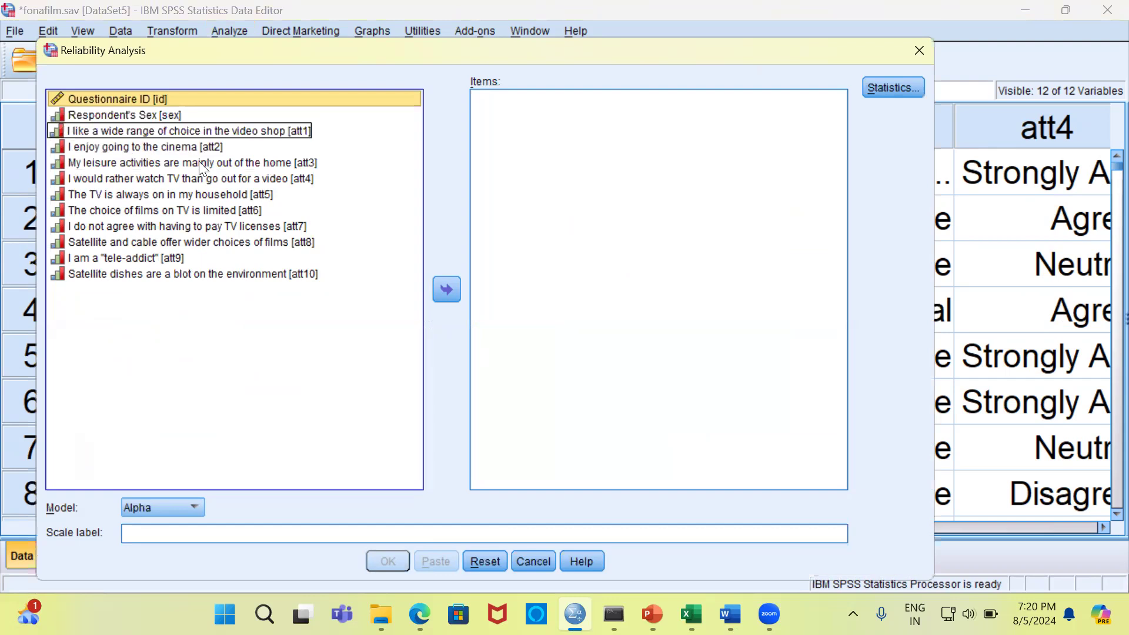
key("space")
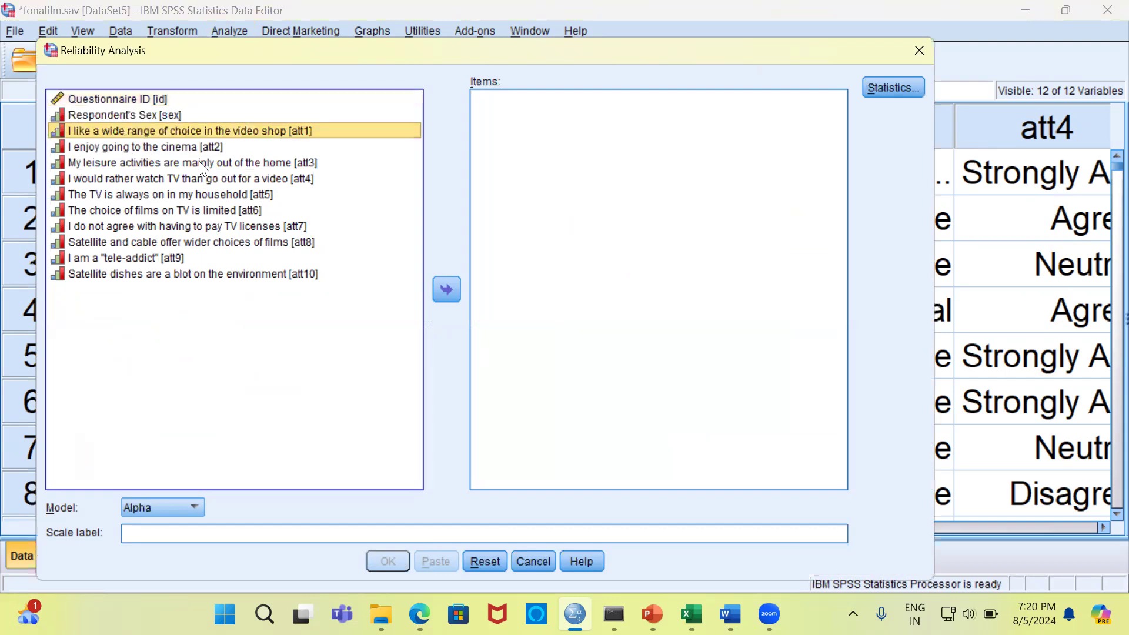
key("shift+Down")
key("shift+Down")
key("shift+Down")
key("shift+Down")
key("shift+Down")
key("shift+Down")
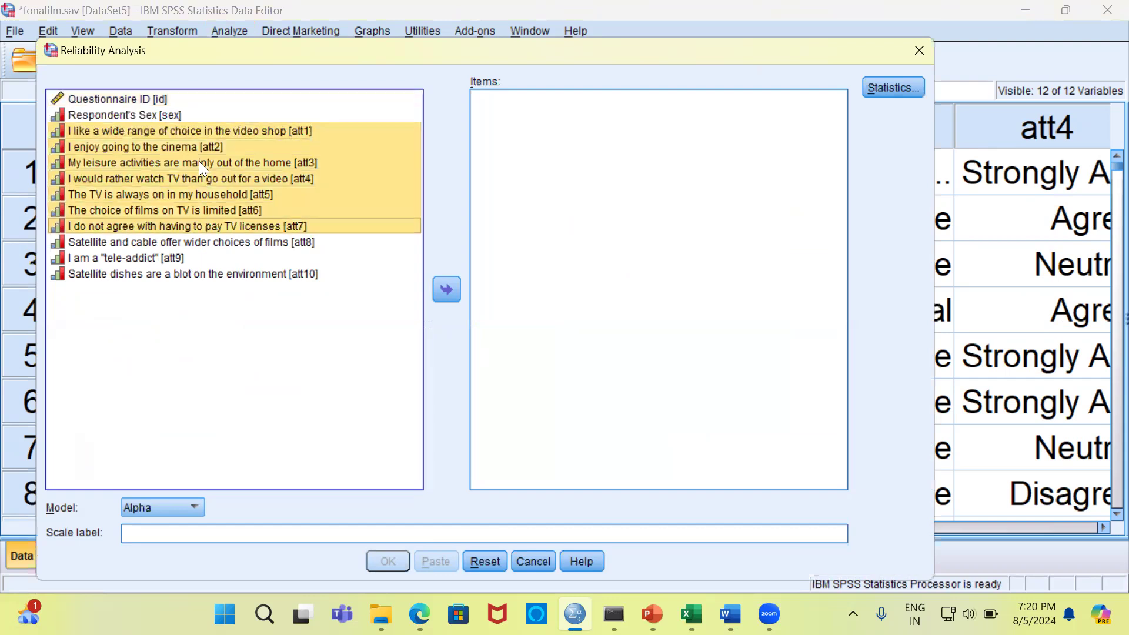
key("shift+Down")
key("shift+Down")
key("shift+Down")
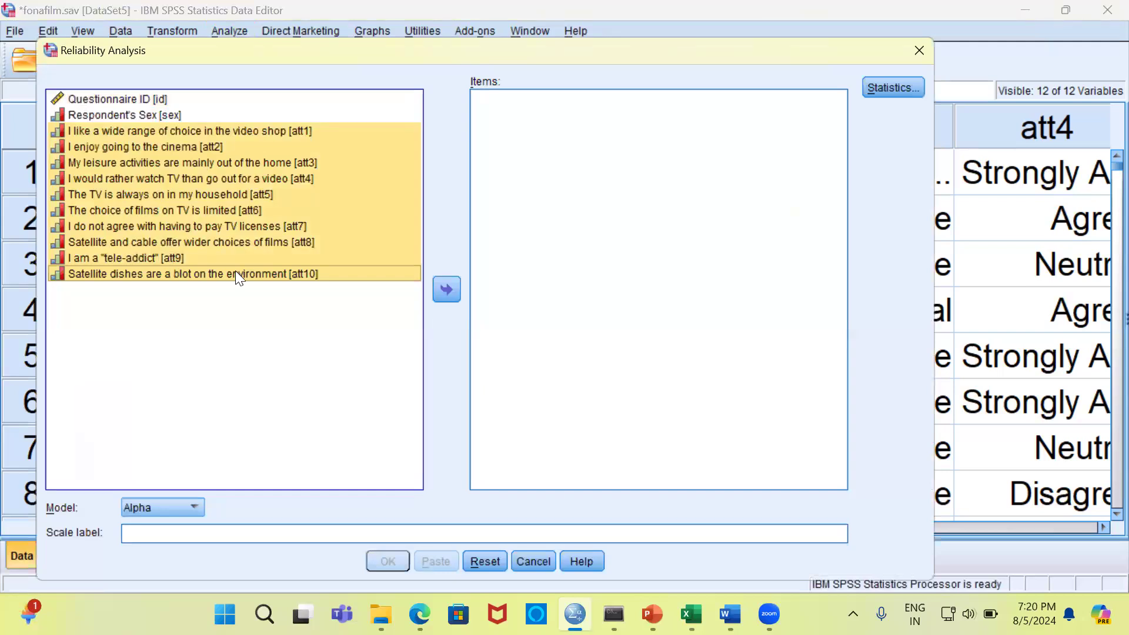
left_click(449, 294)
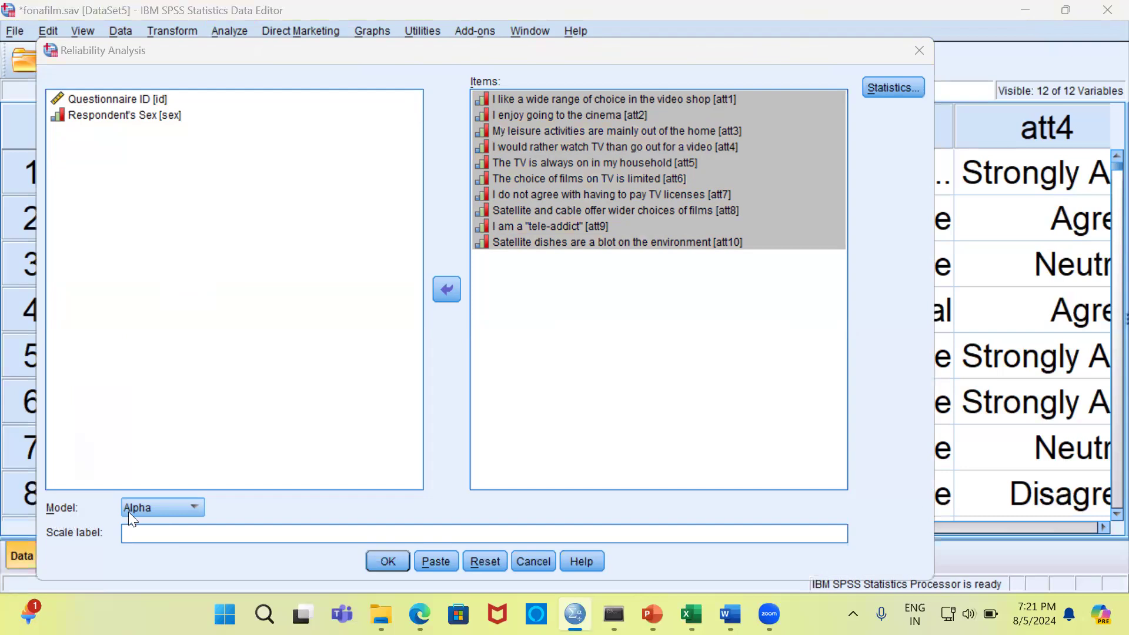
Keep Alpha as the reliability model and run the analysis.
left_click(195, 509)
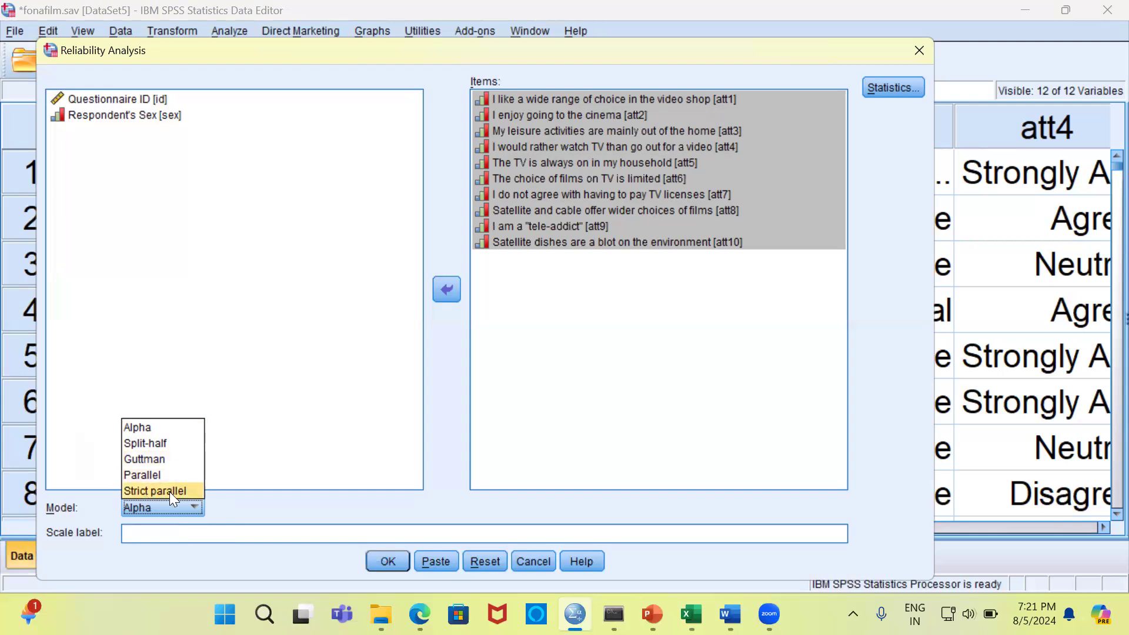
left_click(165, 424)
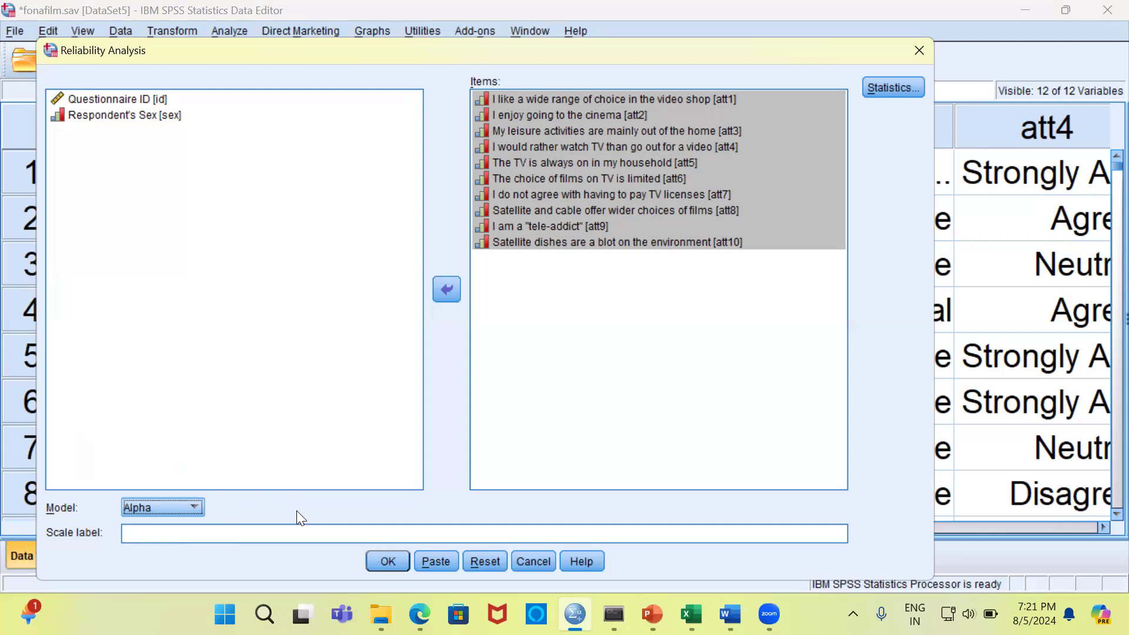
left_click(387, 562)
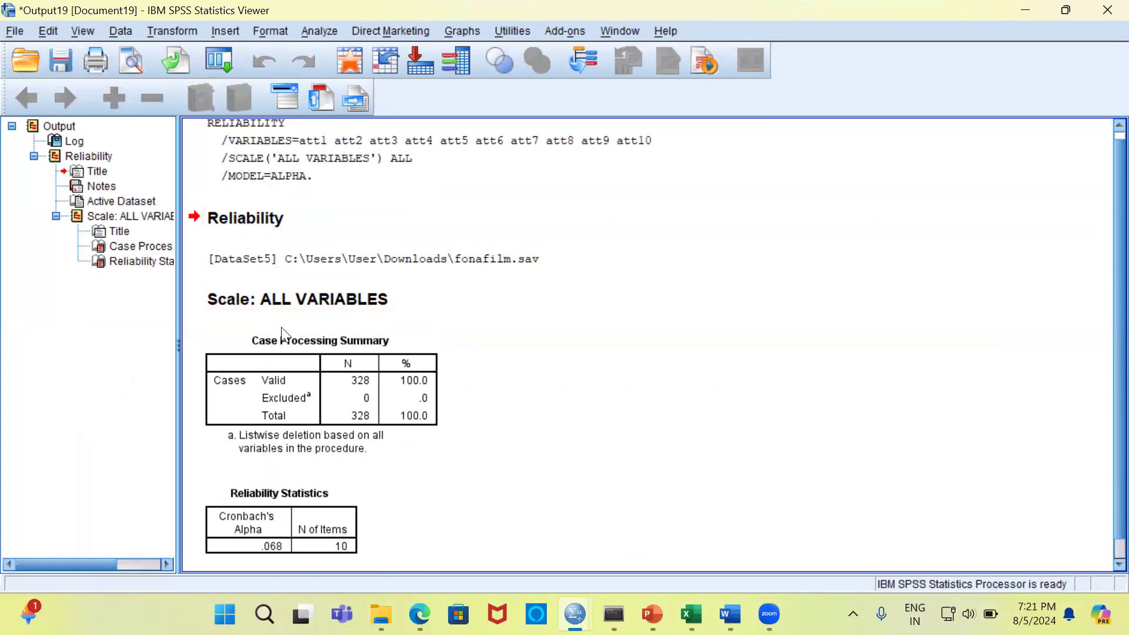
Review the Case Processing Summary and Reliability Statistics tables in the output.
left_click(304, 389)
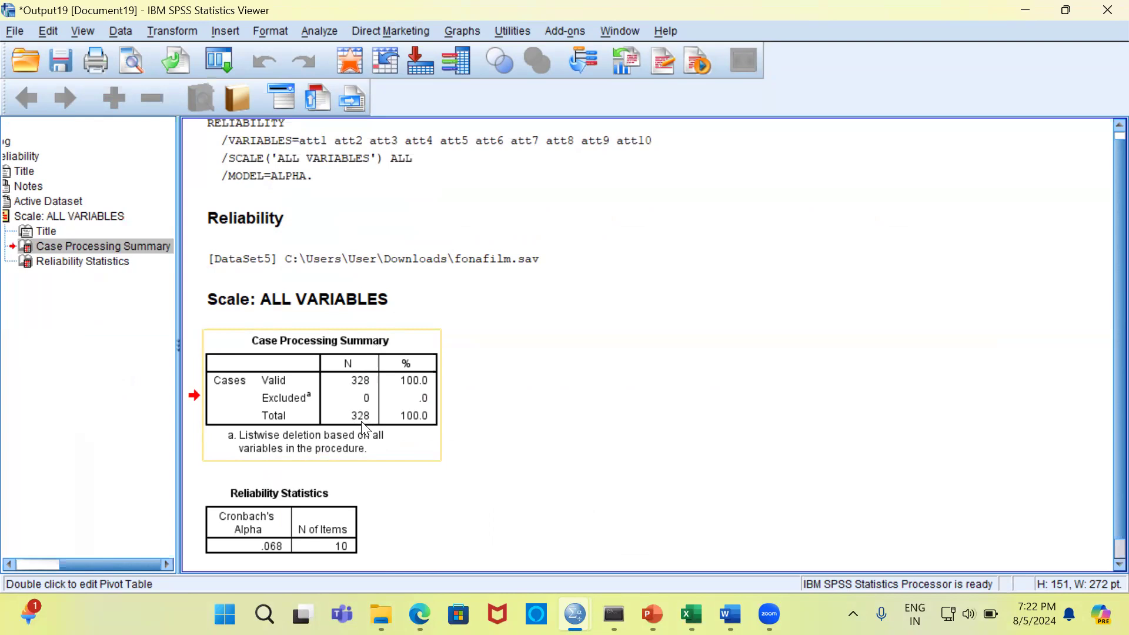
left_click(290, 508)
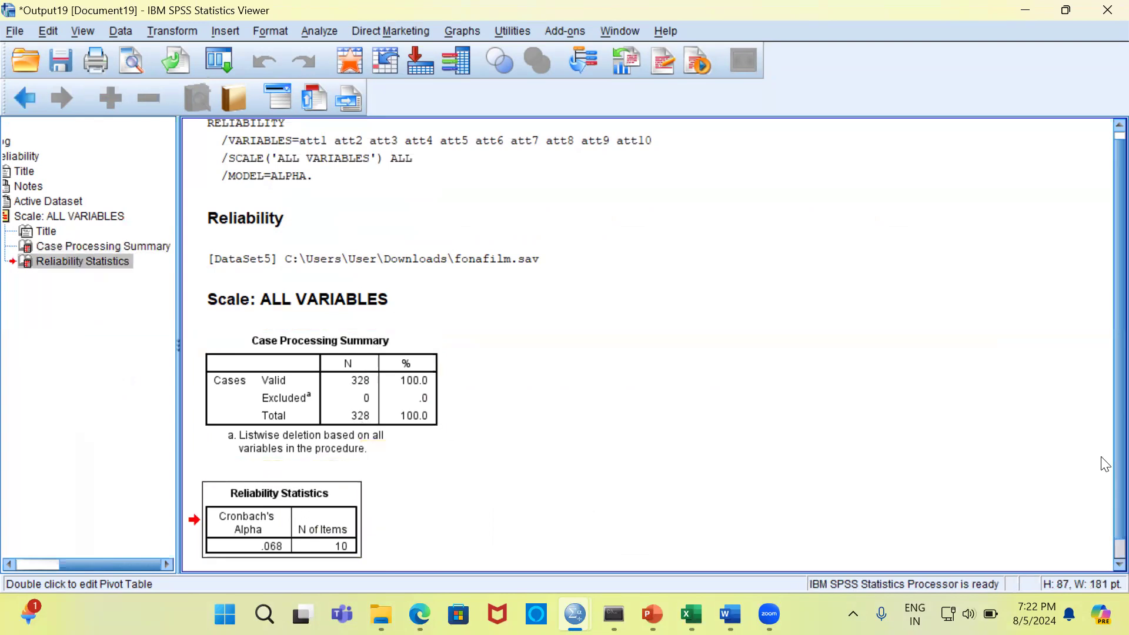
scroll(1104, 464, "down", 1)
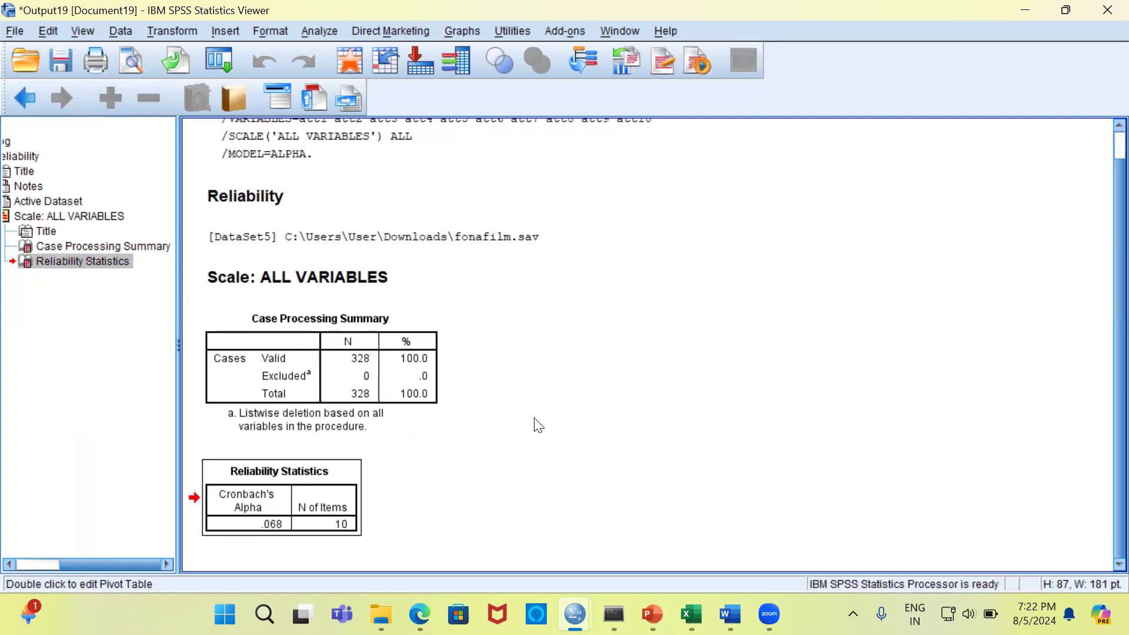
left_click(303, 480)
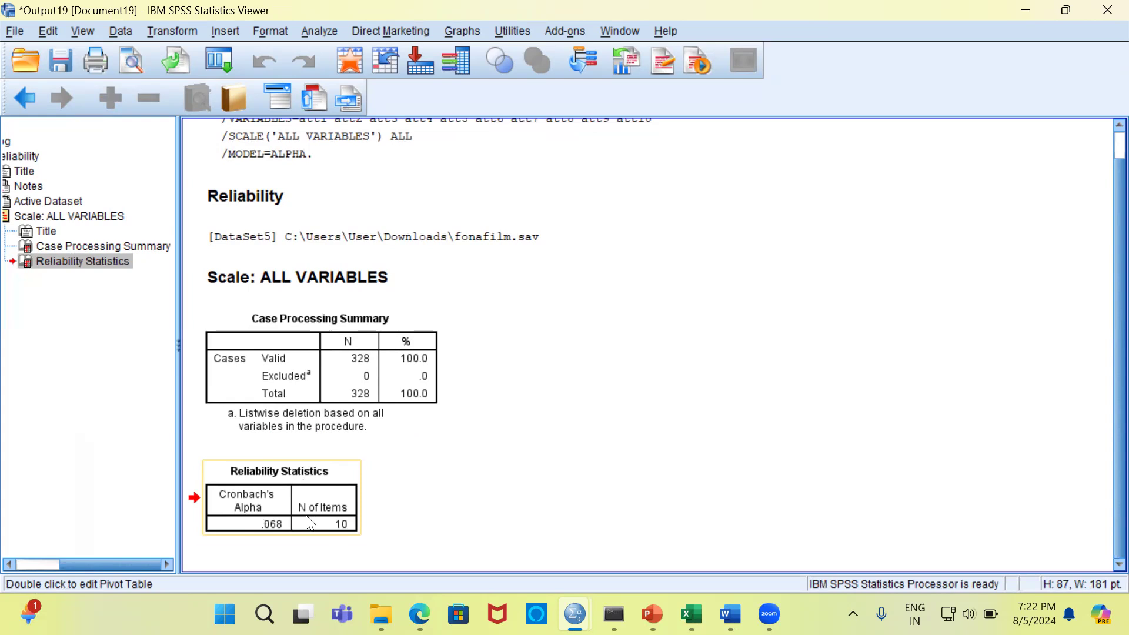
left_click(274, 533)
Activate the Reliability Statistics table, read the built-in explanation of Cronbach's Alpha, and leave the table editing mode.
double_click(259, 510)
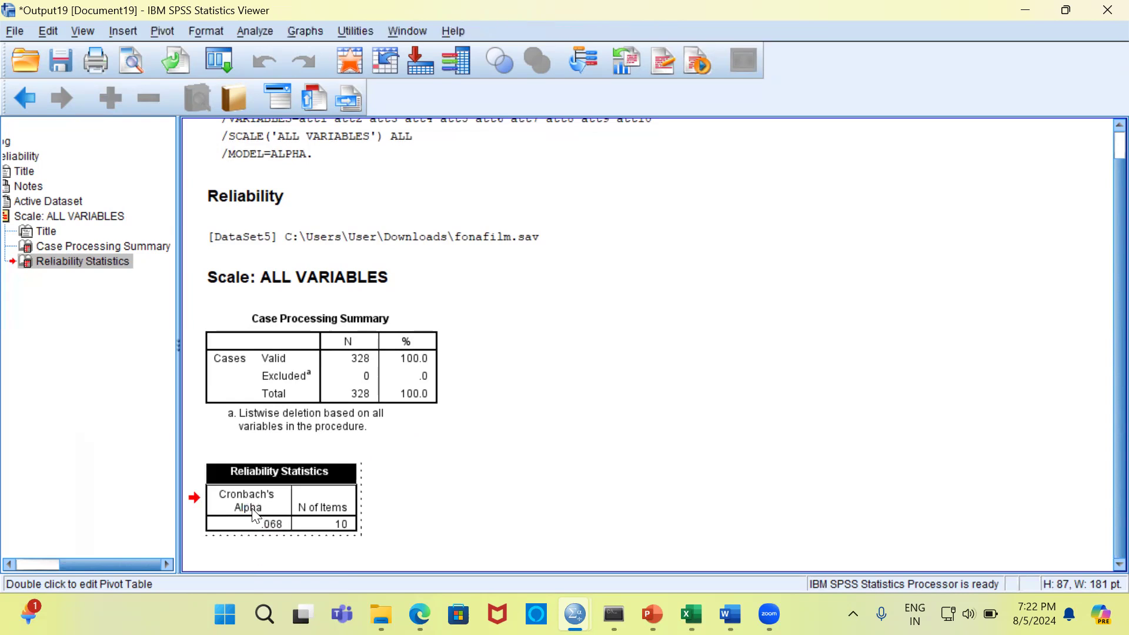
left_click(245, 509)
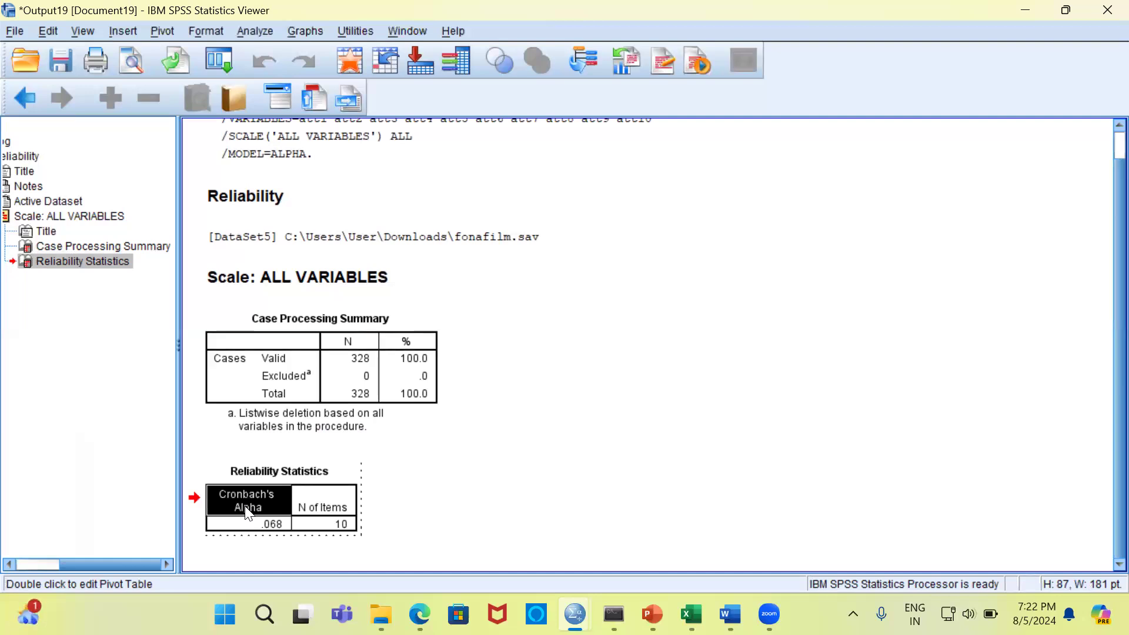
right_click(248, 513)
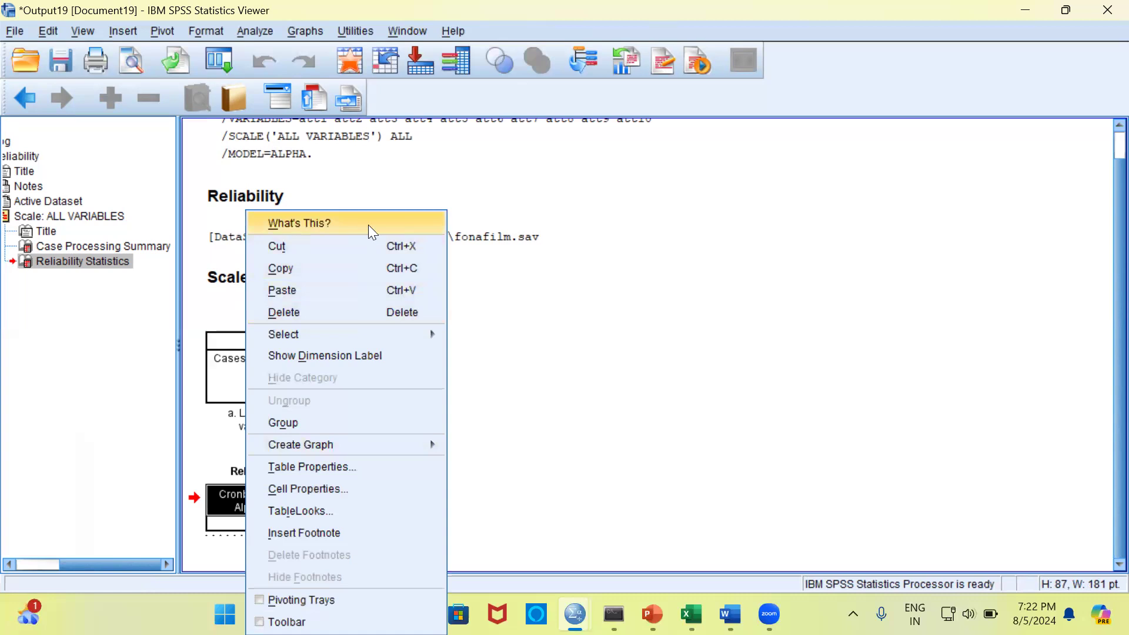
left_click(325, 224)
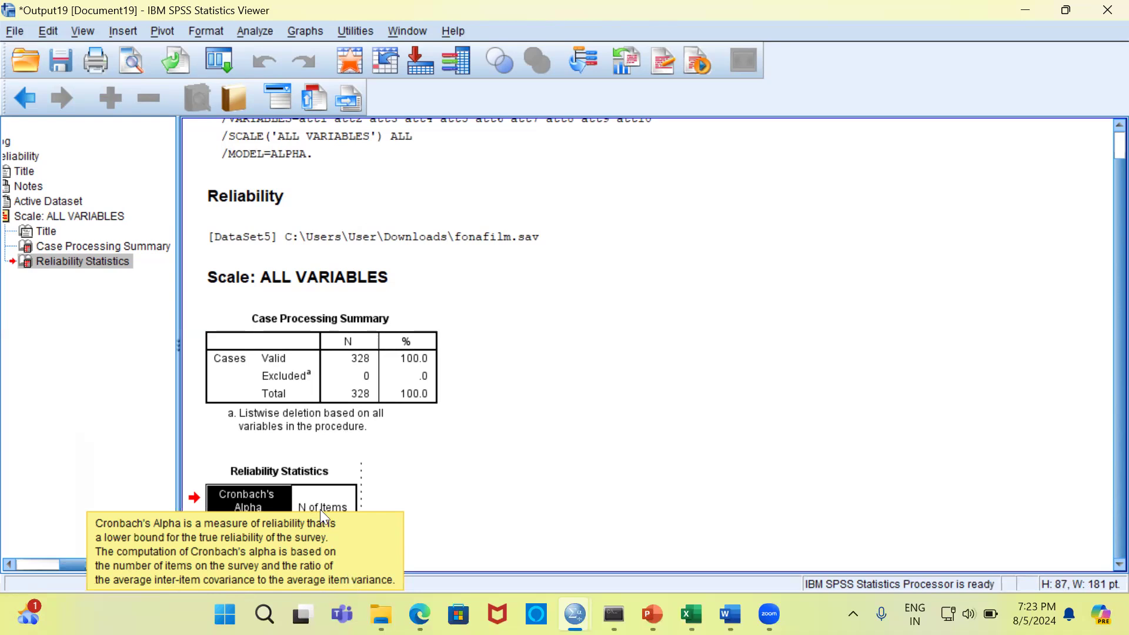
left_click(272, 495)
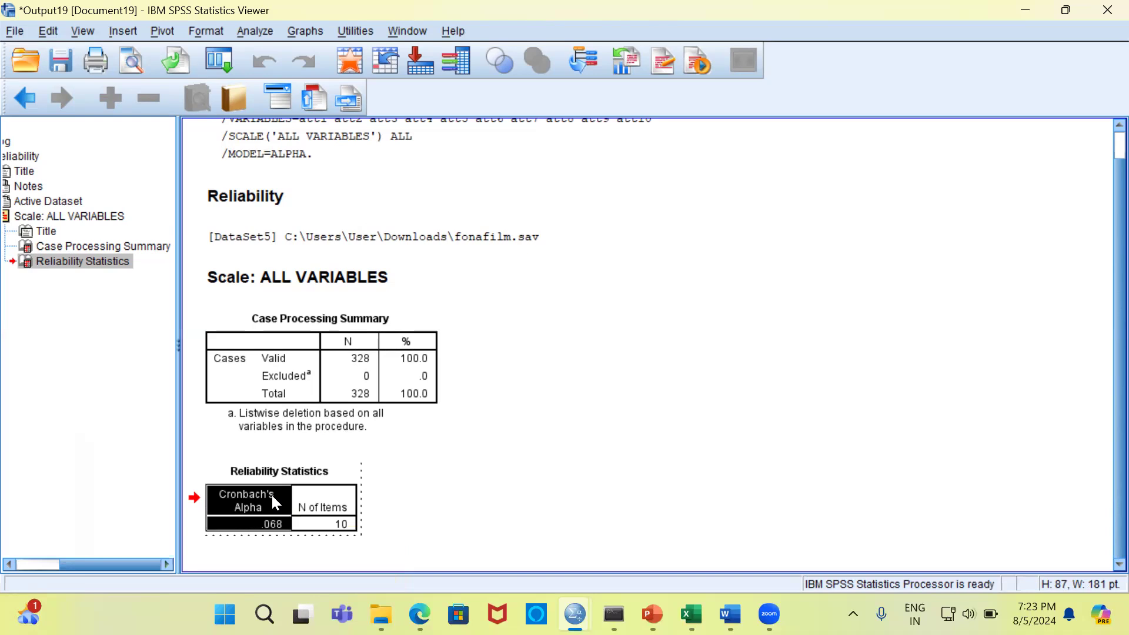
left_click(442, 480)
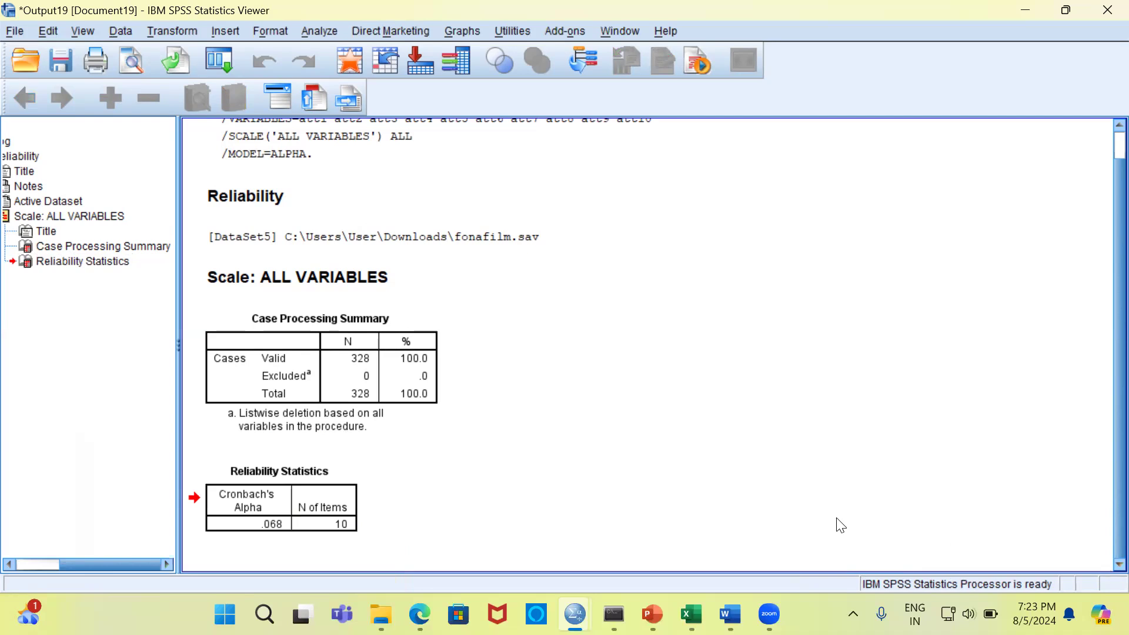
left_click(325, 530)
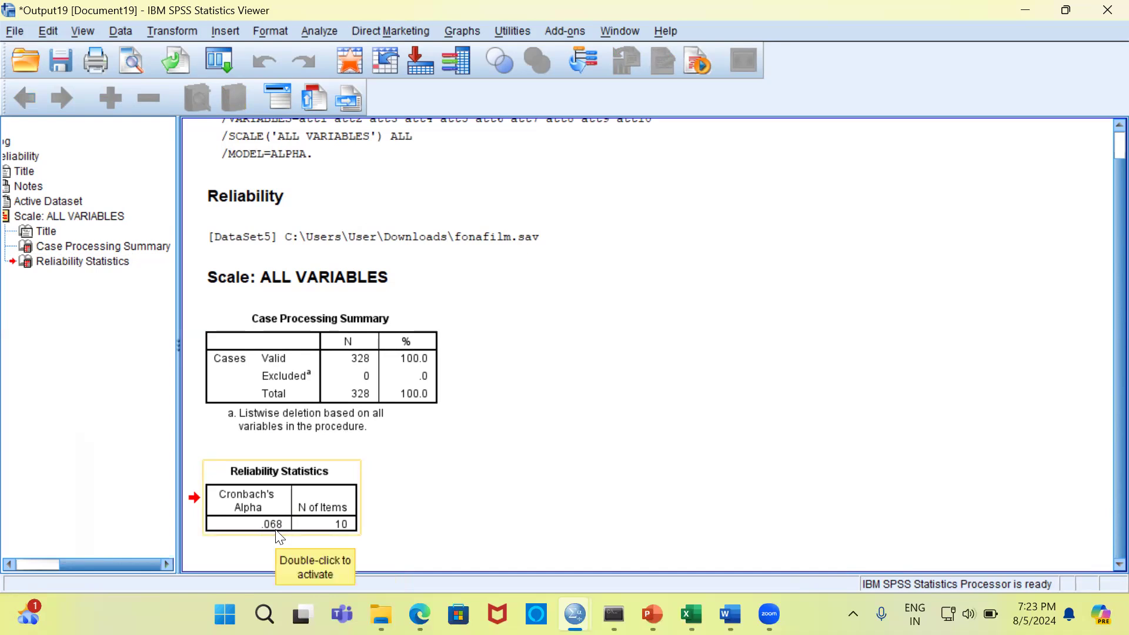
Switch to the Likert Scale workbook in Excel and check the interpretation table's row for an alpha below 0.5.
mouse_move(691, 614)
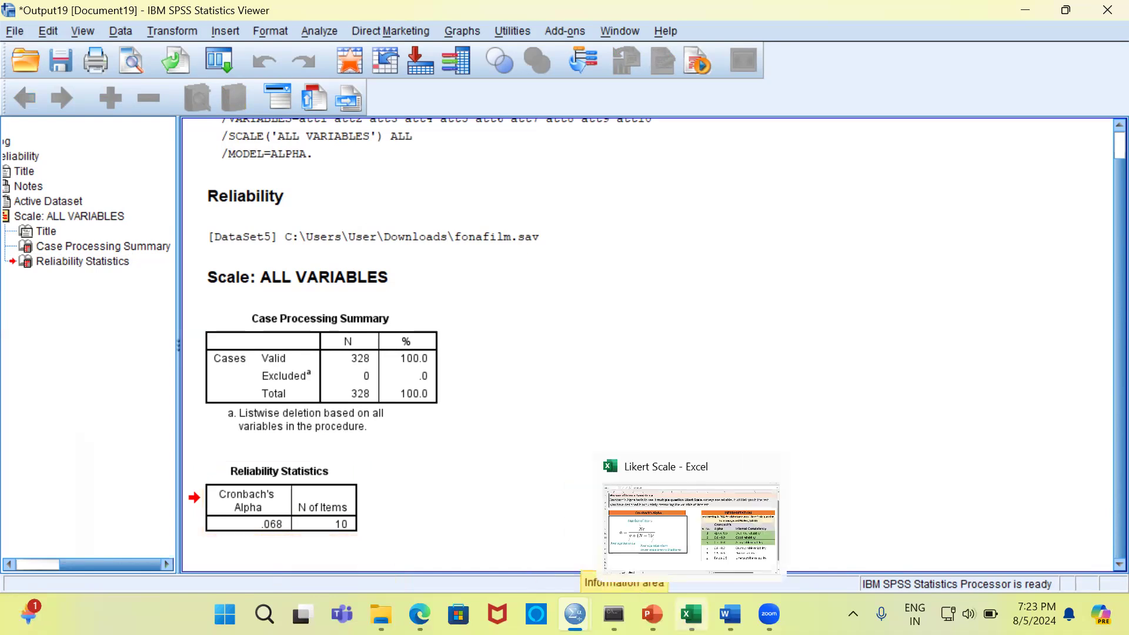
left_click(736, 530)
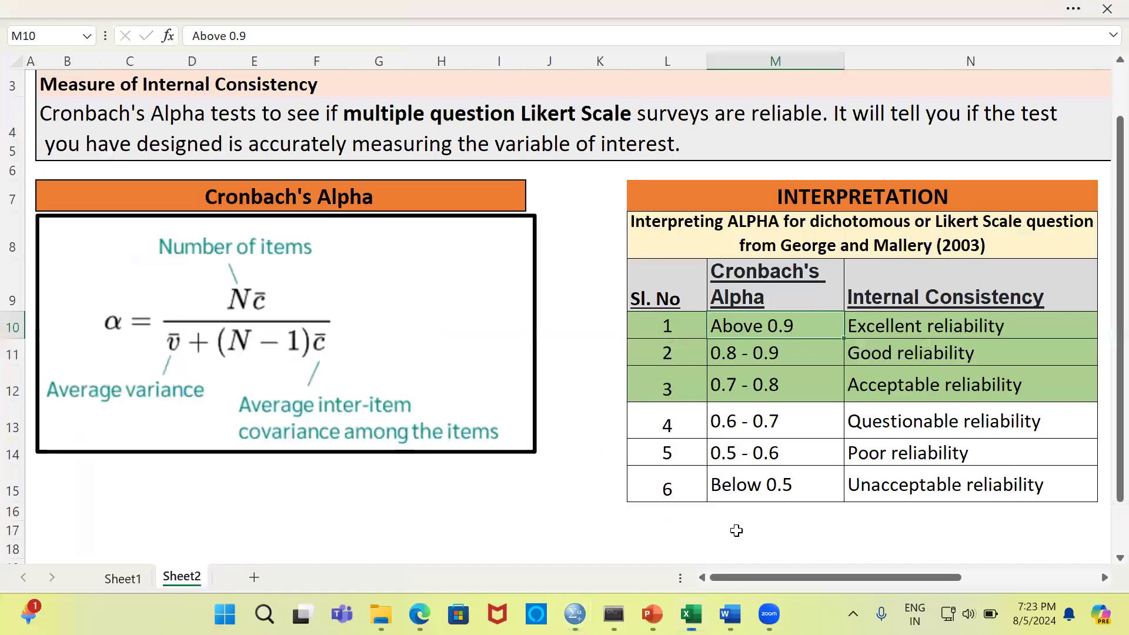
left_click(734, 486)
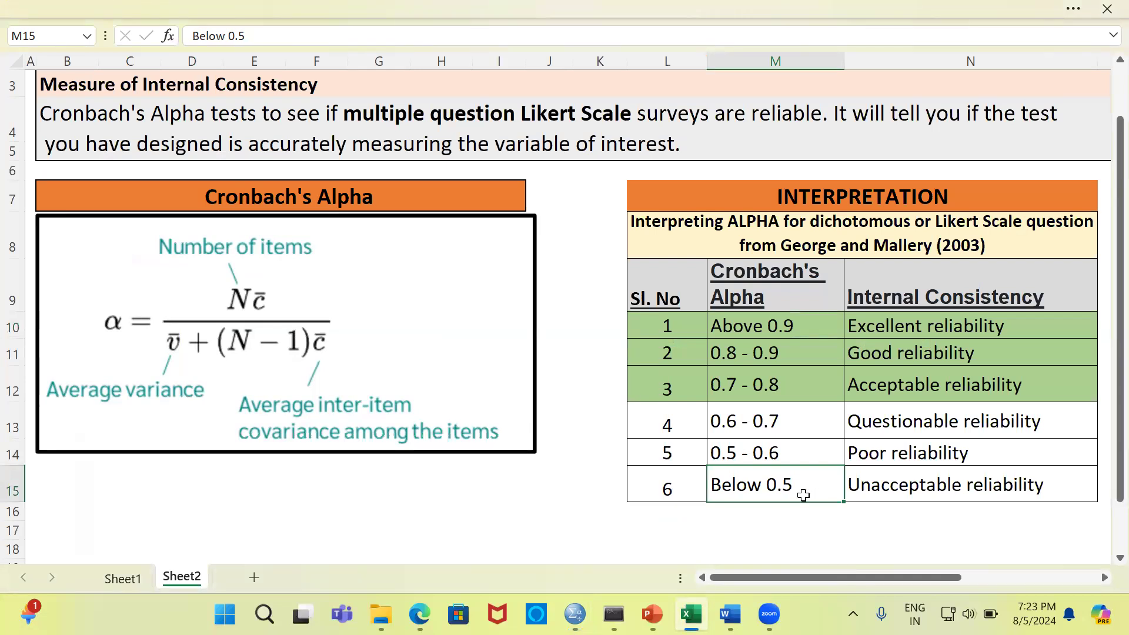
left_click(688, 491)
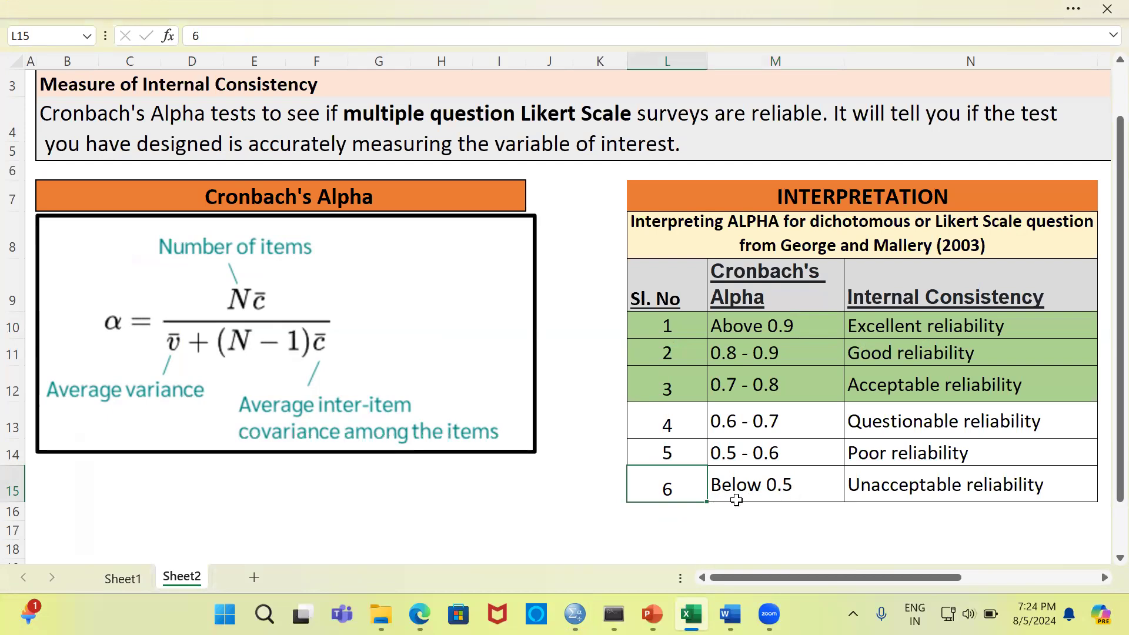
left_click(793, 495)
left_click(904, 489)
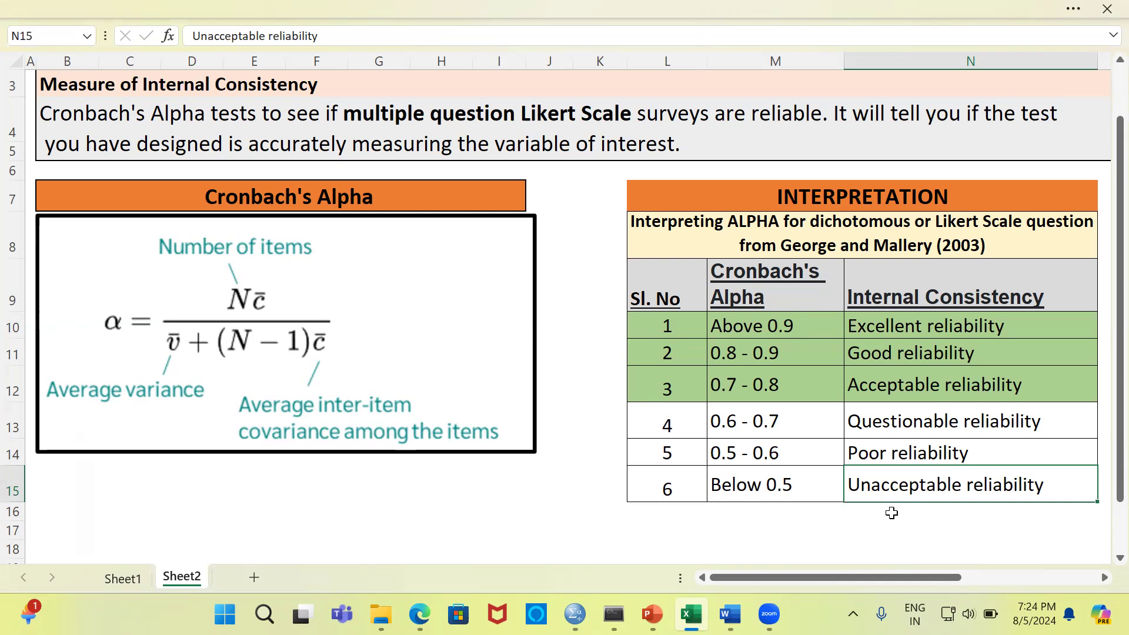
Switch to the fonafilm.sav data in SPSS and display numeric codes instead of value labels.
mouse_move(574, 614)
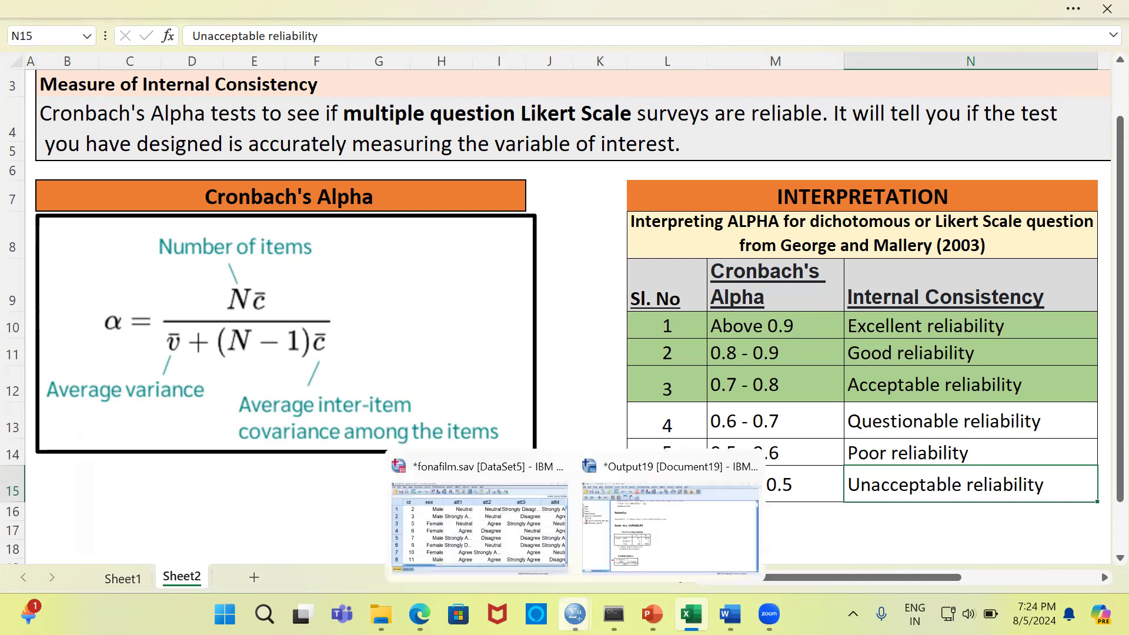
left_click(538, 547)
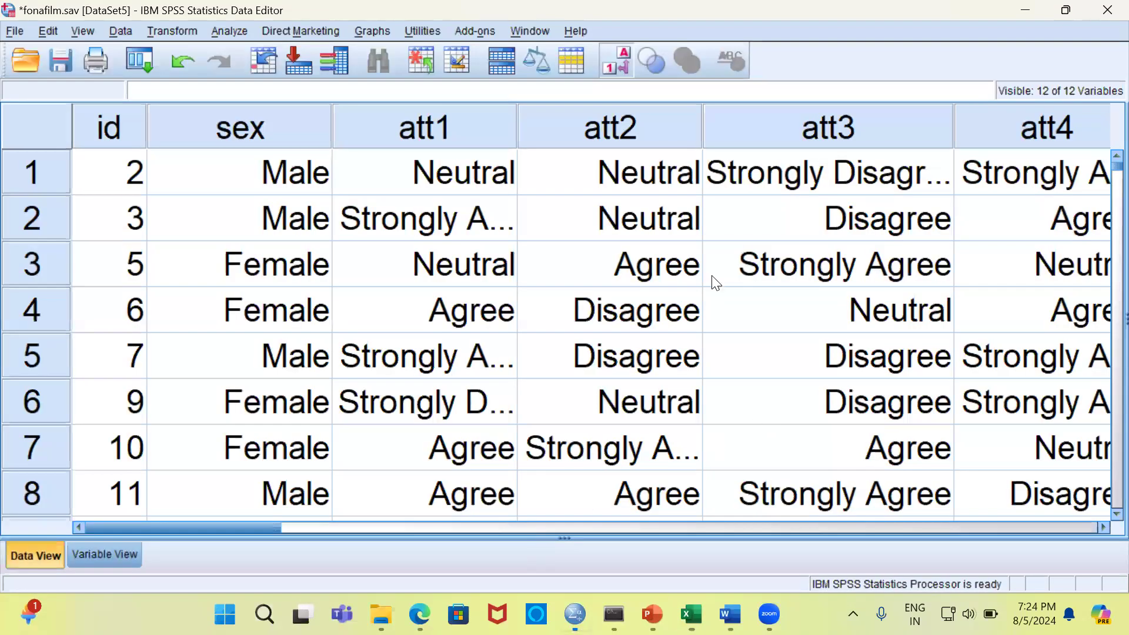
left_click(617, 51)
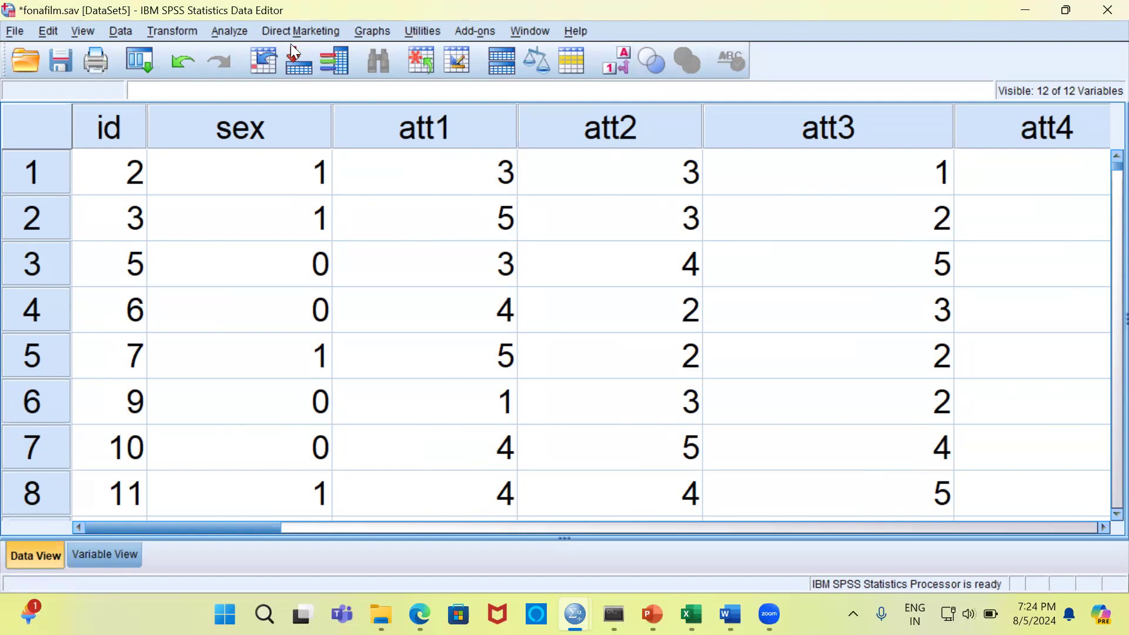
Rerun the Alpha reliability analysis on items att1 to att10 with the Scale if item deleted descriptives included.
left_click(230, 29)
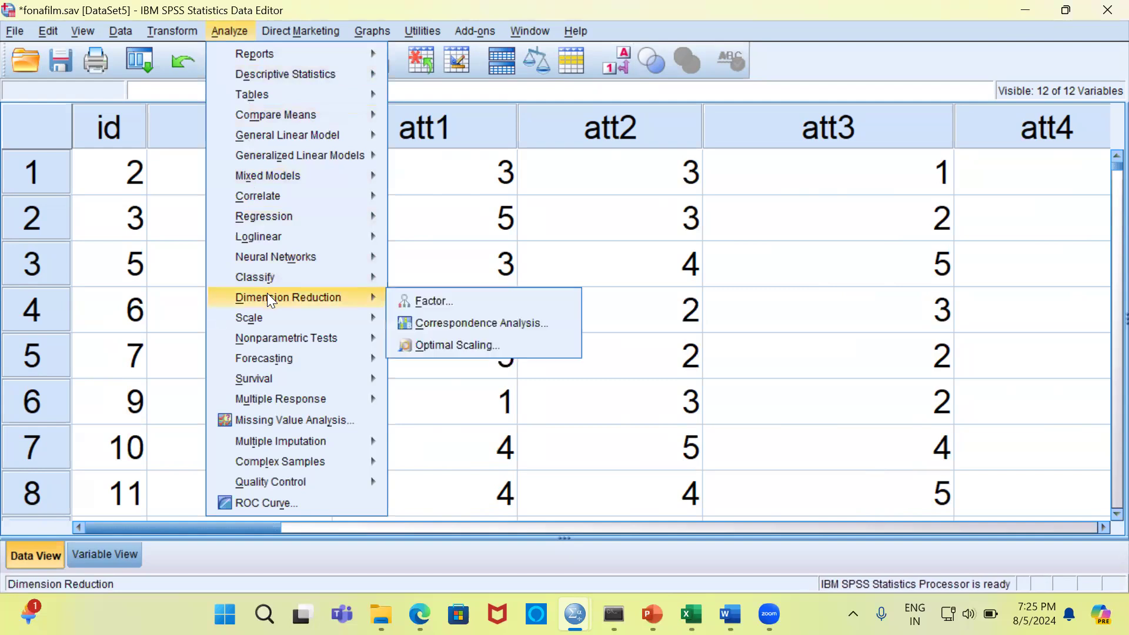
mouse_move(267, 318)
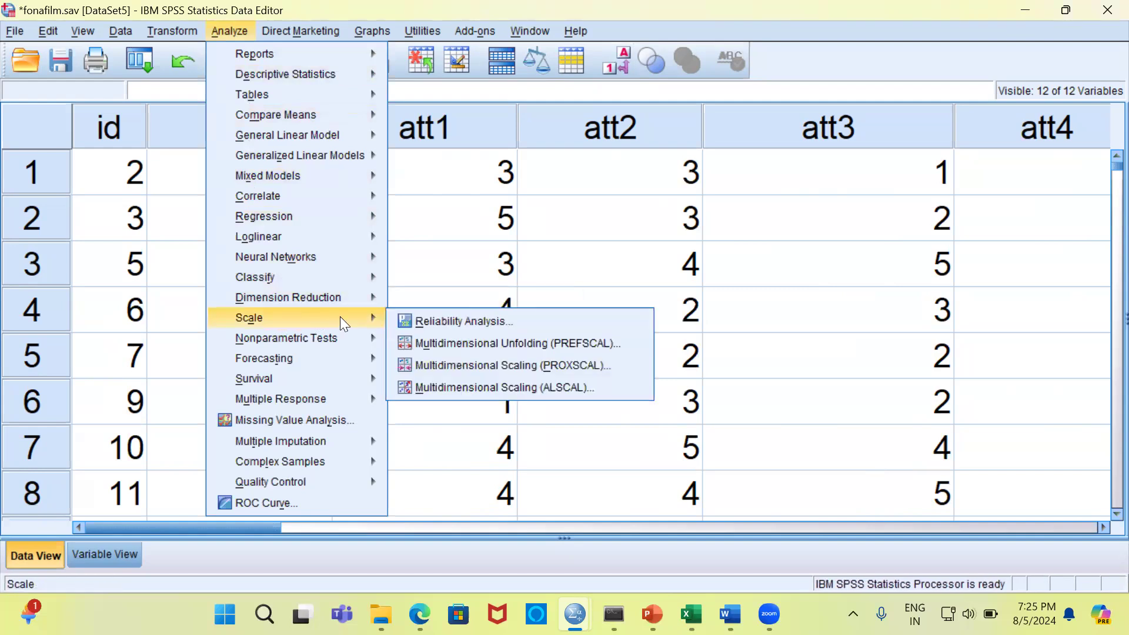
left_click(525, 323)
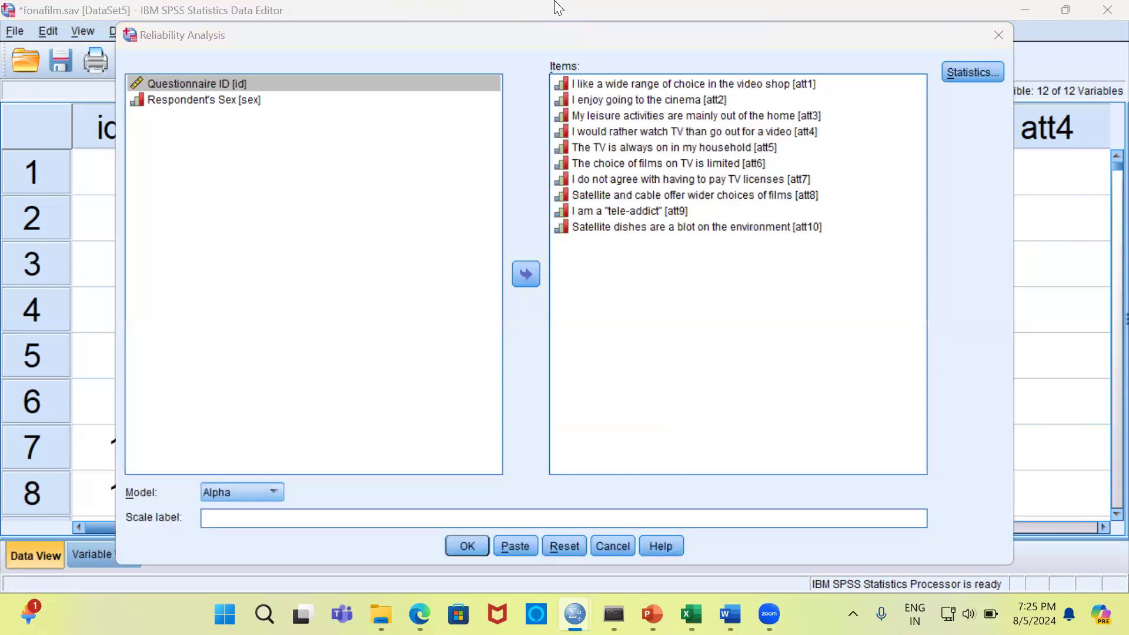
left_click(974, 73)
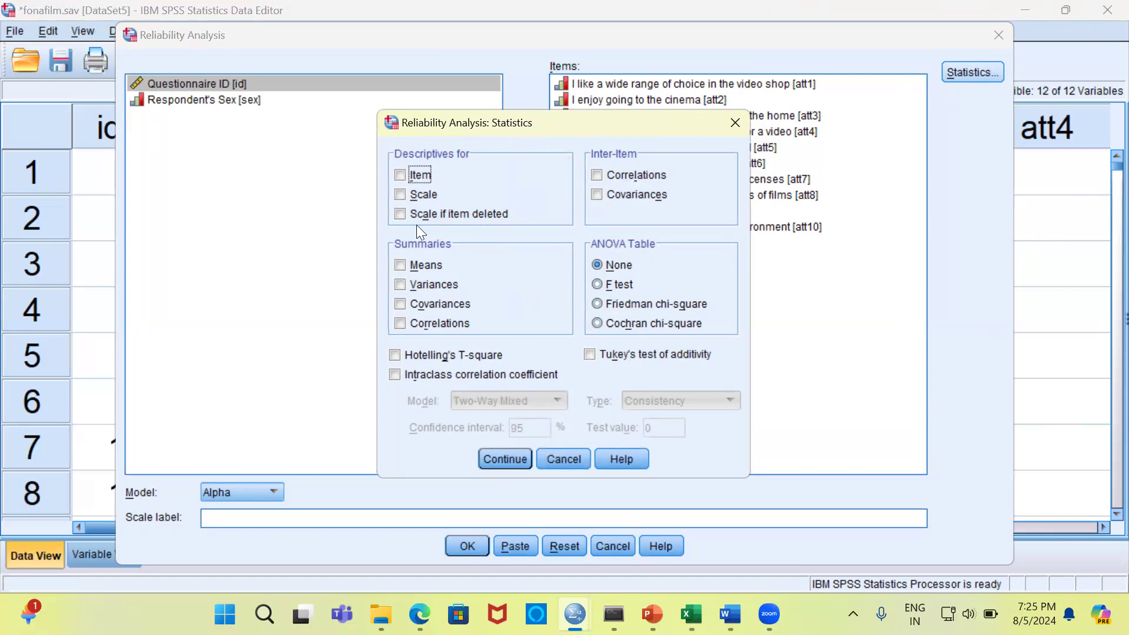
left_click(400, 215)
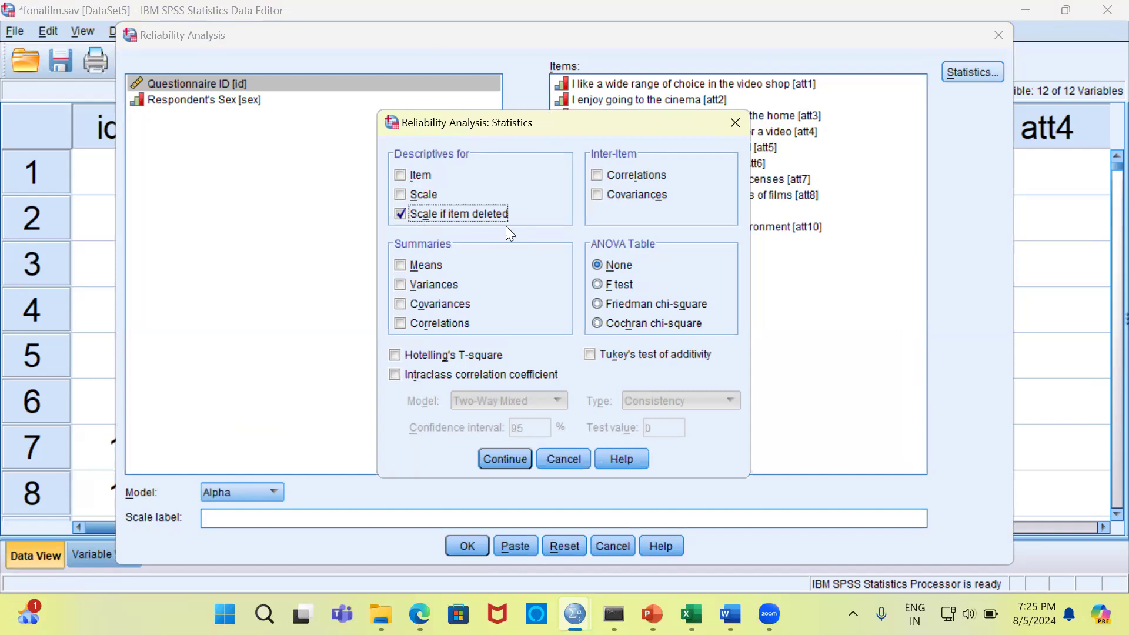
left_click(503, 460)
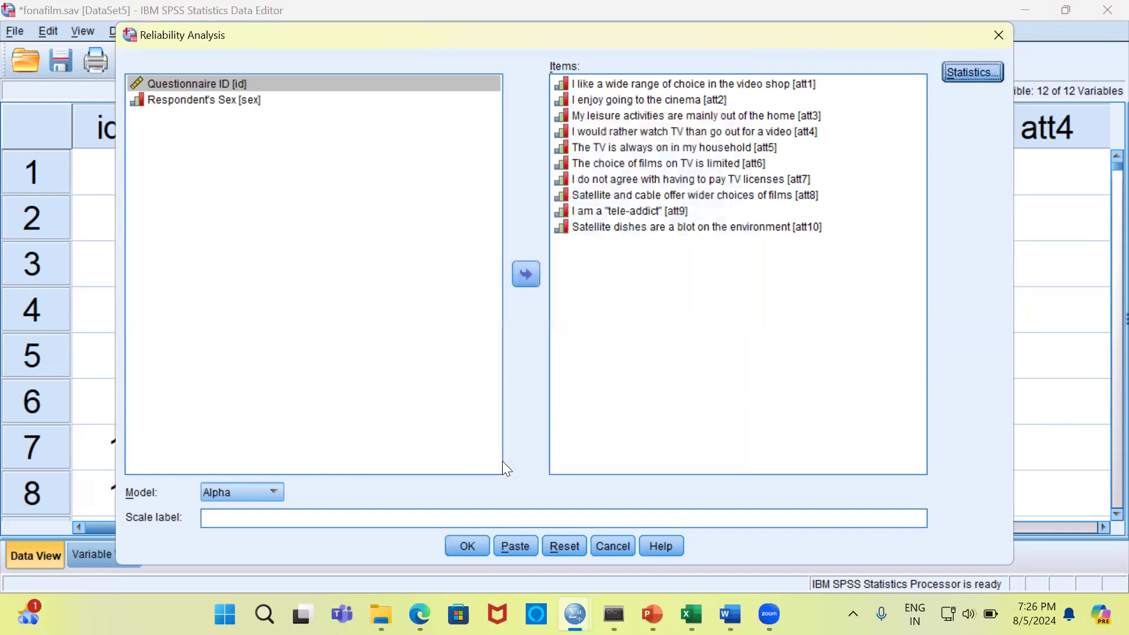
left_click(468, 546)
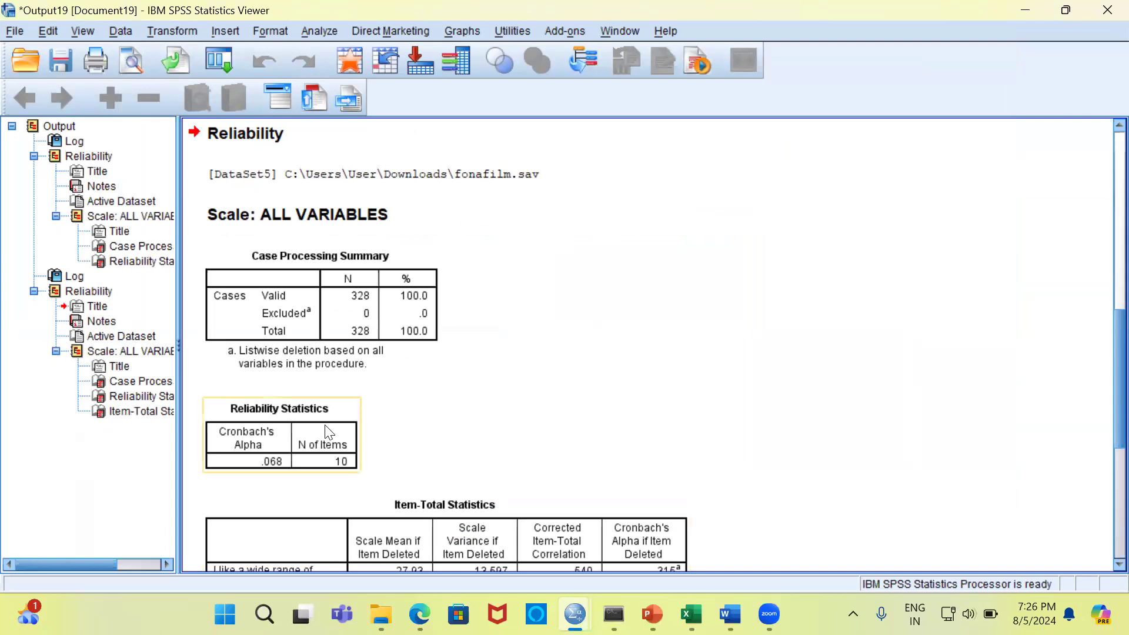
Review the new run's Reliability Statistics table and select the Item-Total Statistics table below it.
left_click(270, 467)
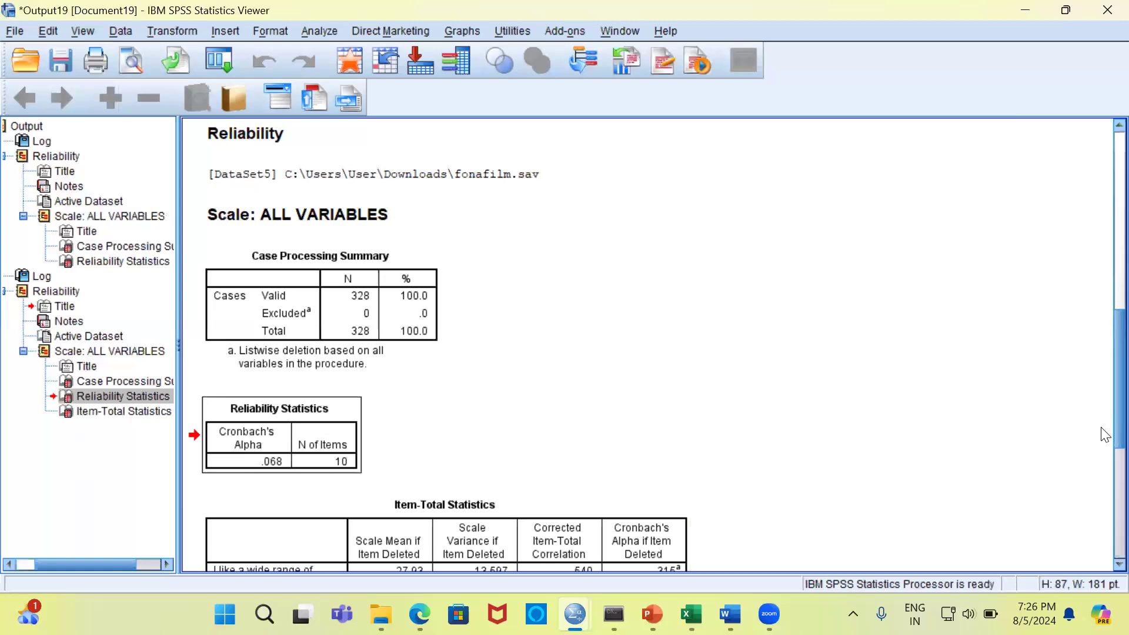
scroll(1104, 435, "down", 8)
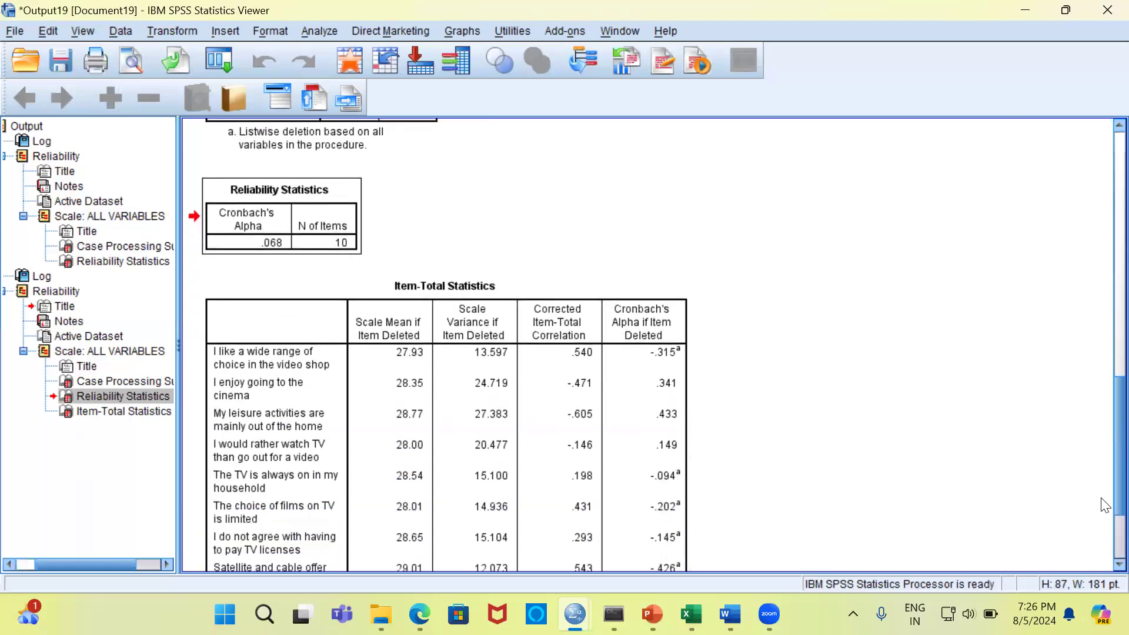
scroll(1104, 537, "down", 1)
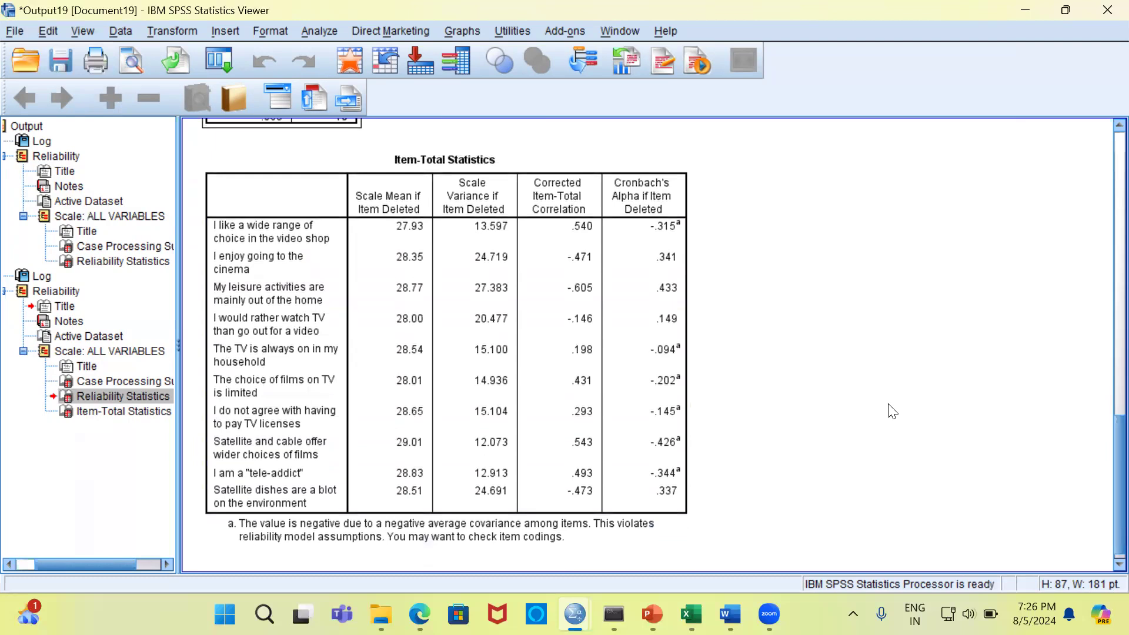
left_click(581, 253)
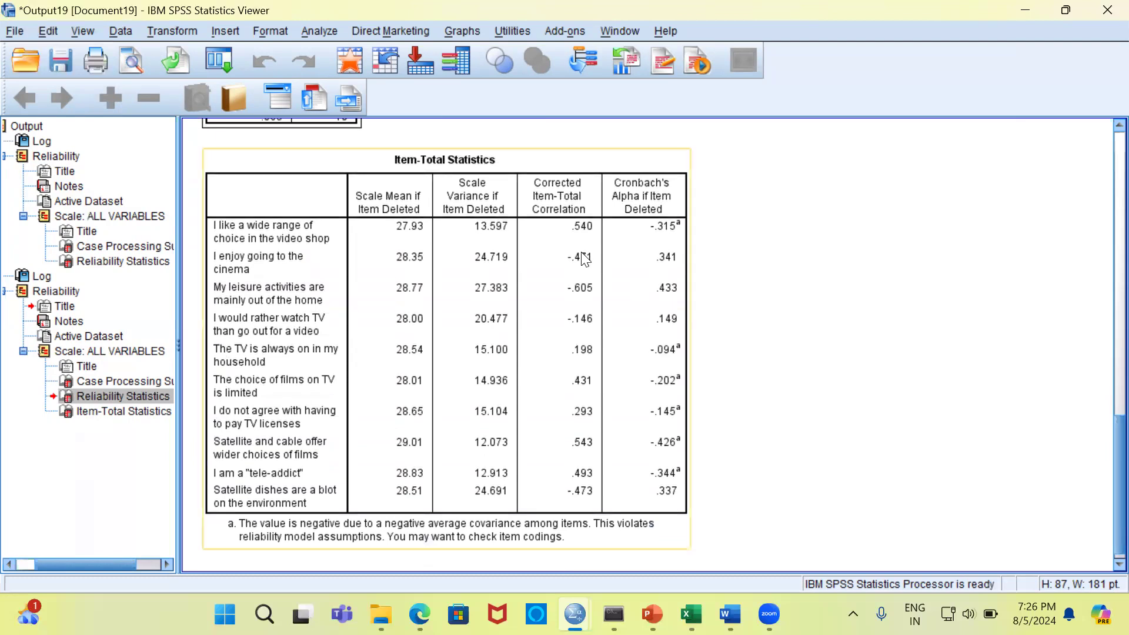
left_click(418, 173)
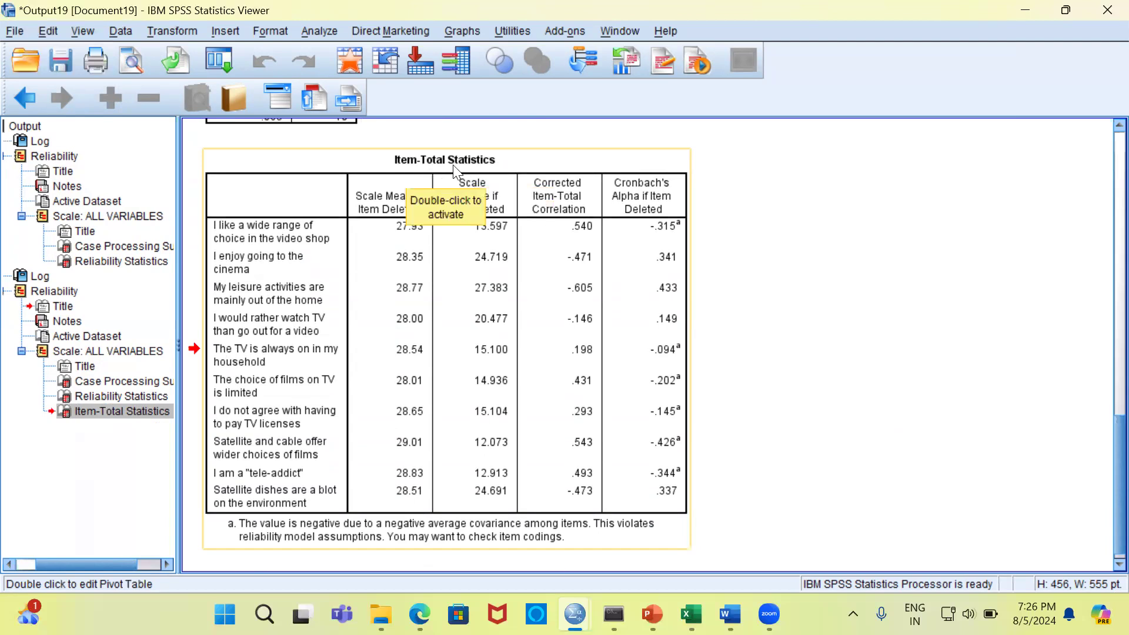
Examine the Scale Mean if Item Deleted values for the first items in the Item-Total Statistics table.
double_click(426, 174)
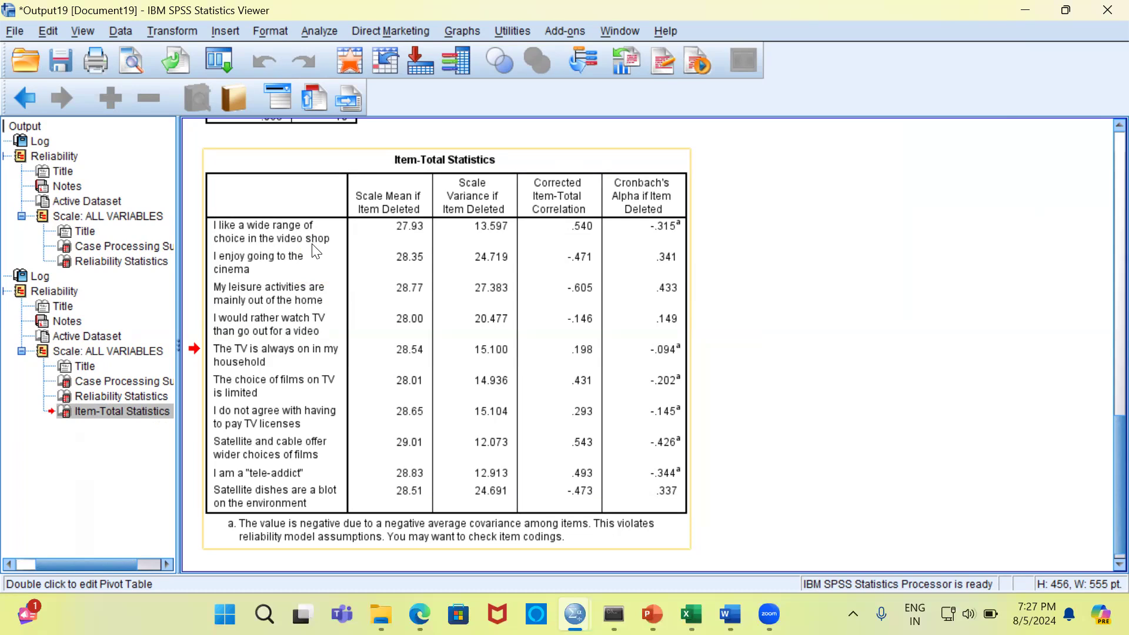
left_click(411, 234)
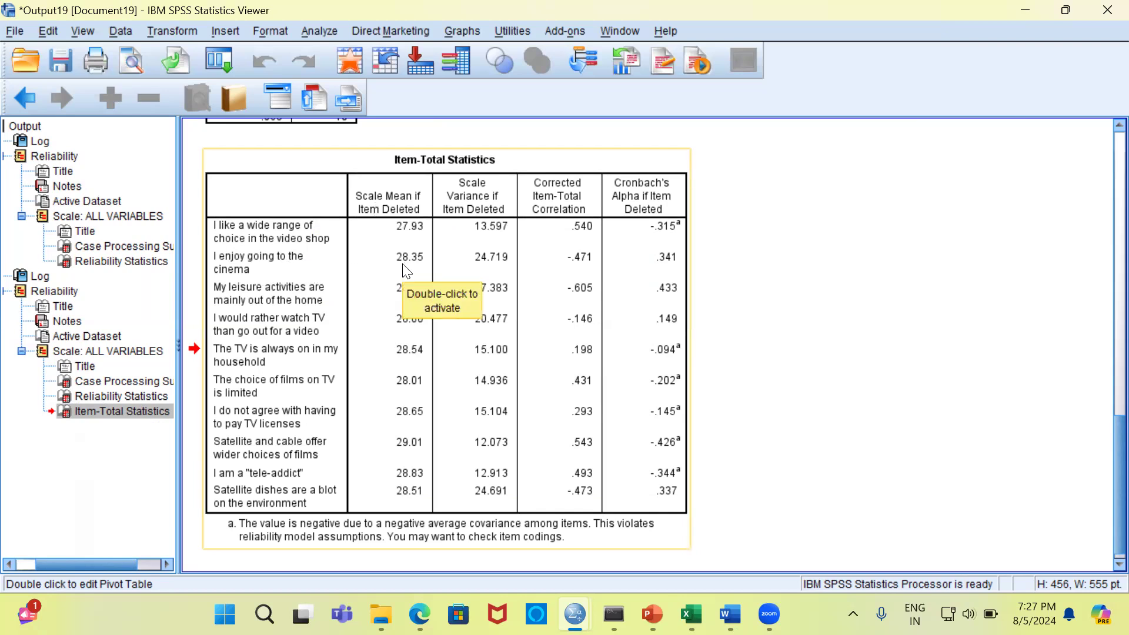
left_click(235, 300)
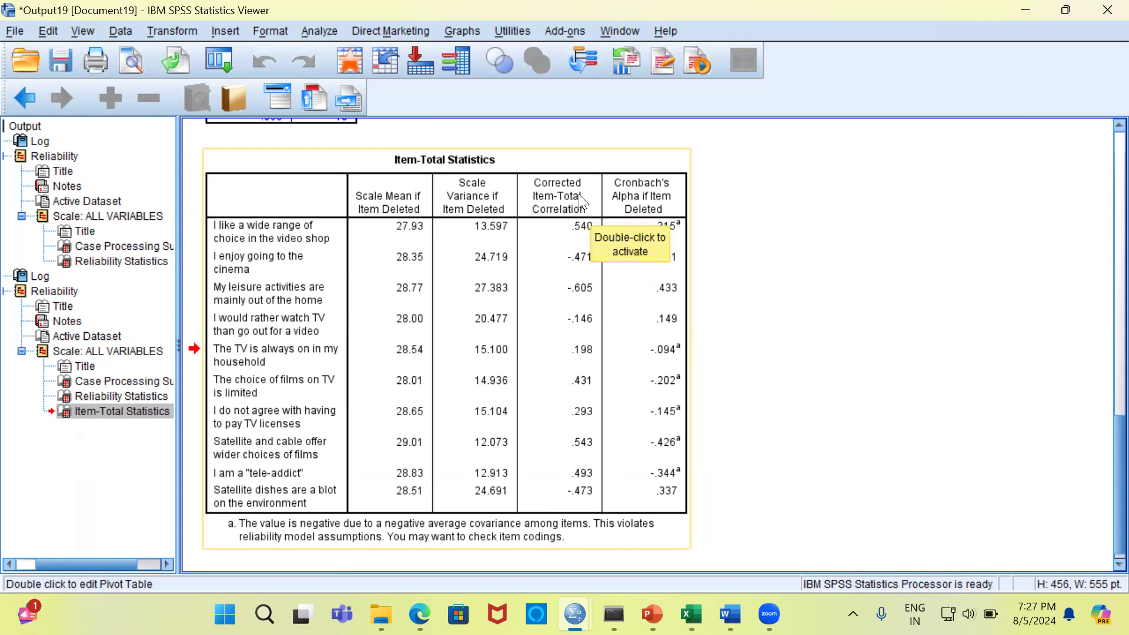
Compare the corrected item-total correlations and Cronbach's Alpha if Item Deleted values with the overall alpha in the first run's Reliability Statistics table.
left_click(553, 216)
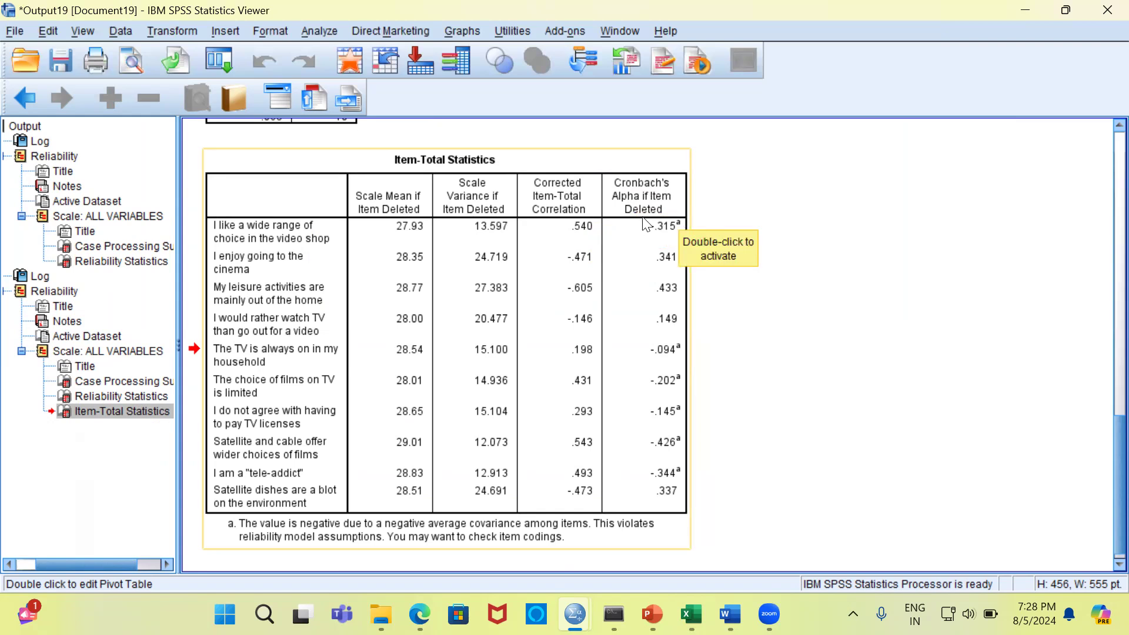
left_click(646, 231)
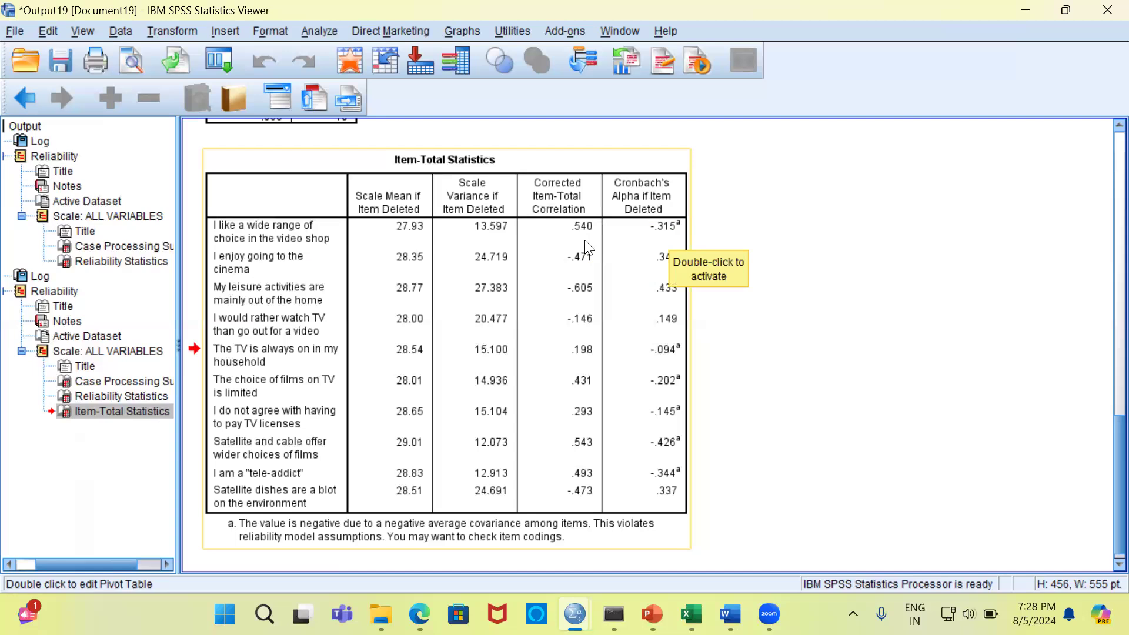
left_click(644, 235)
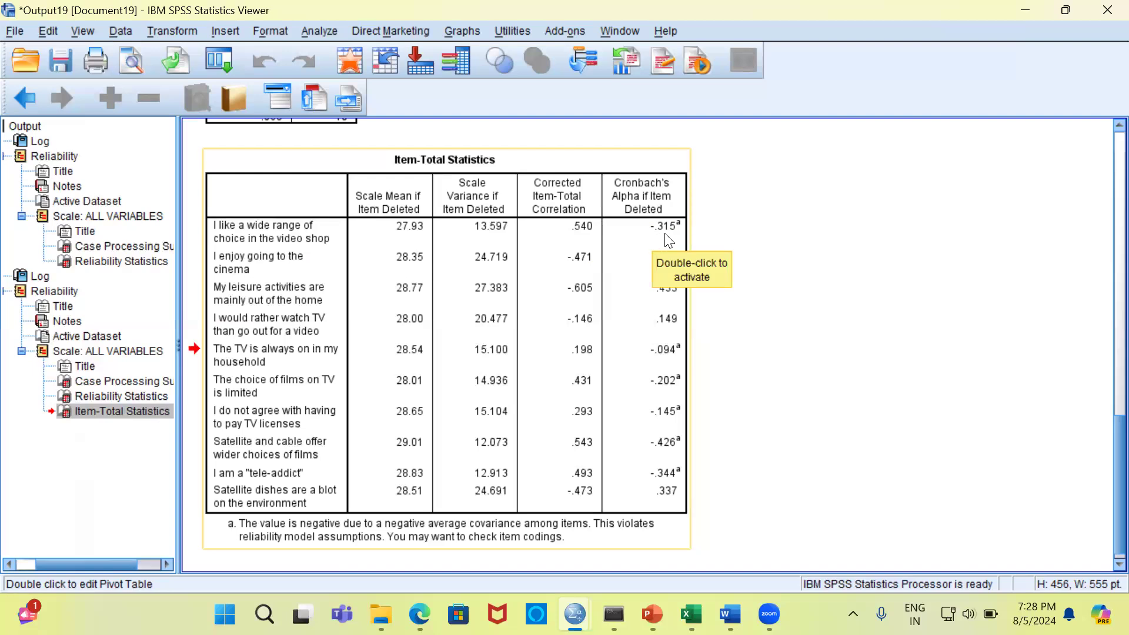
left_click(669, 235)
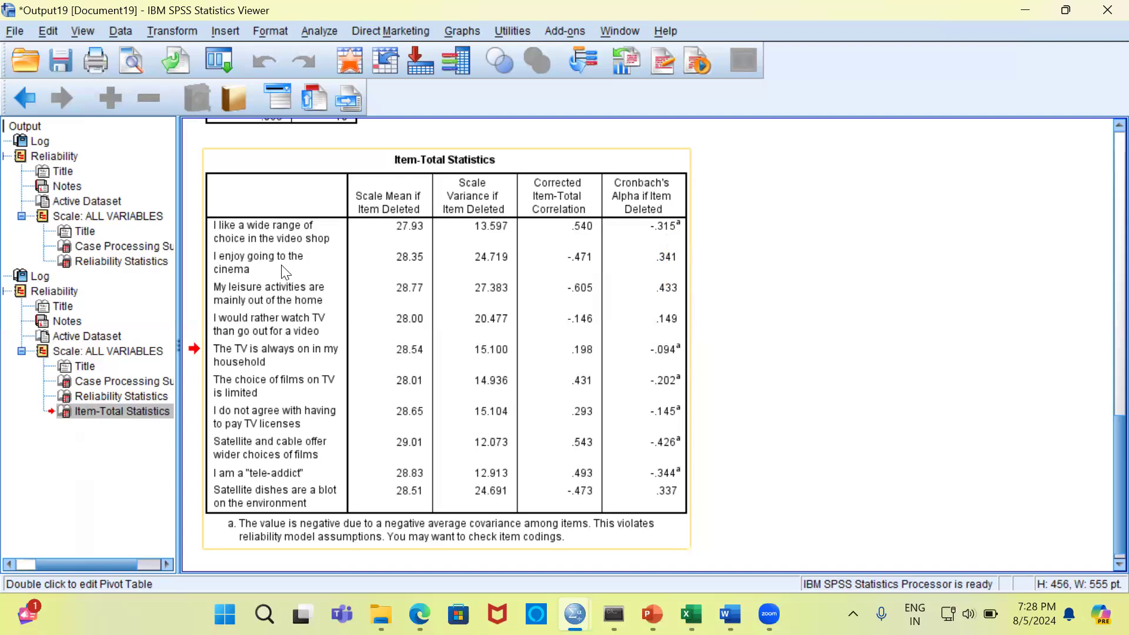
left_click(130, 262)
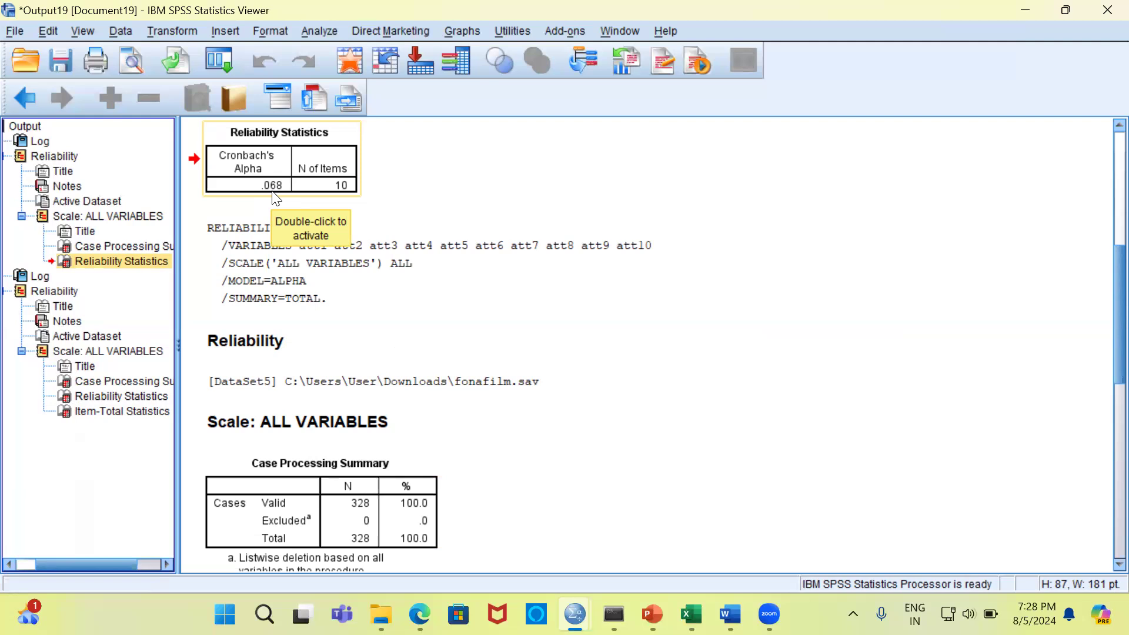
left_click(141, 414)
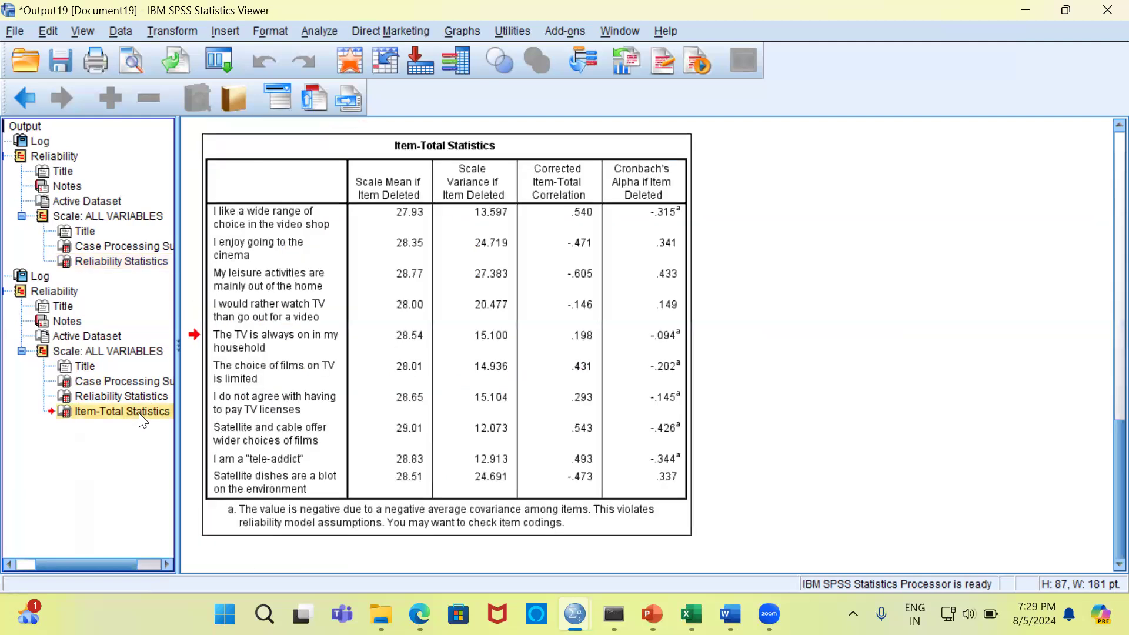
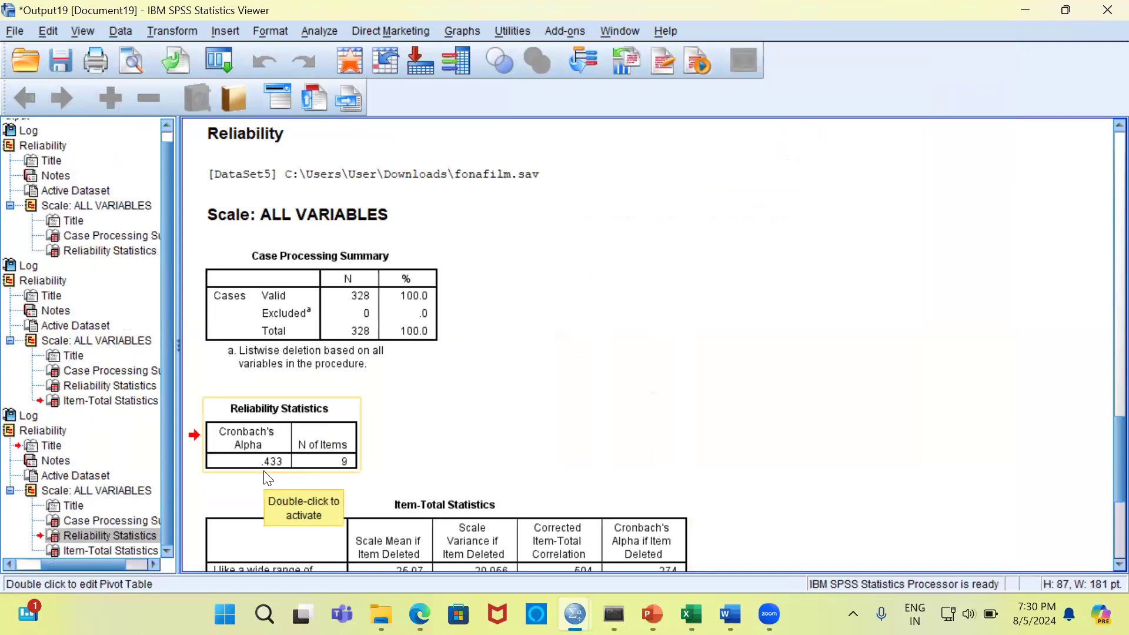
Check the nine-item run's Cronbach's Alpha against the interpretation table in the Likert Scale workbook in Excel.
left_click(265, 471)
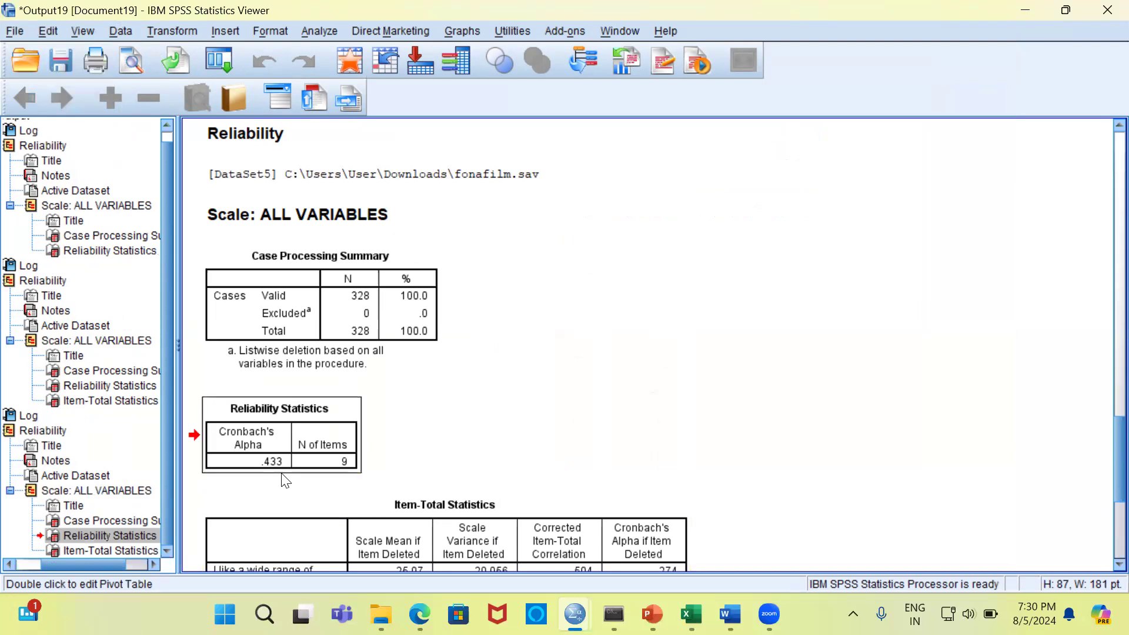
mouse_move(691, 614)
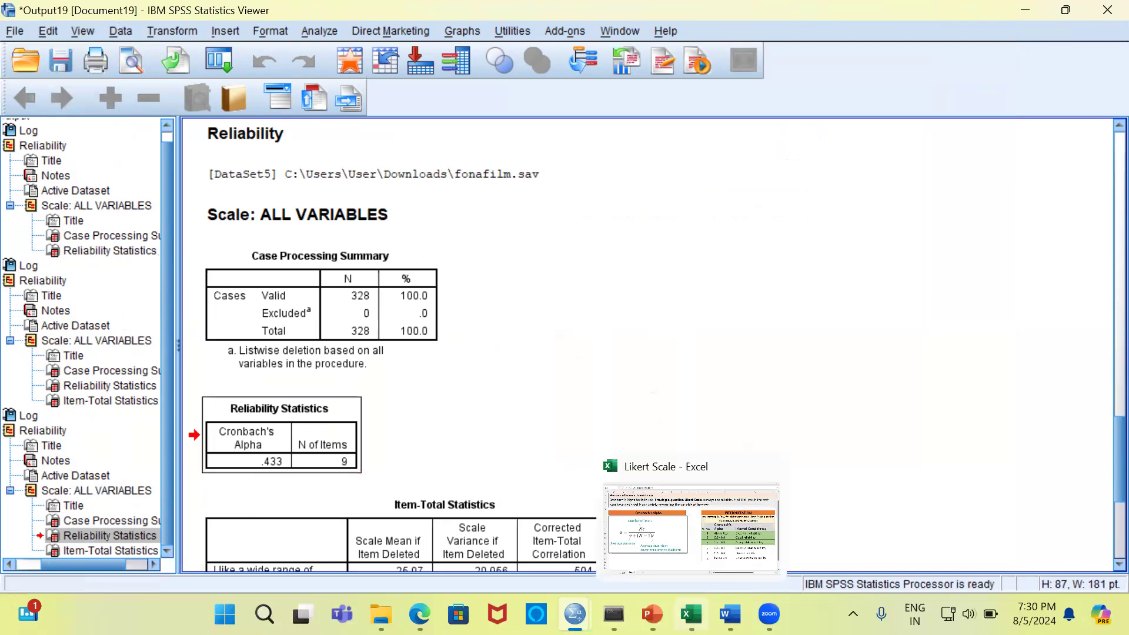
left_click(735, 523)
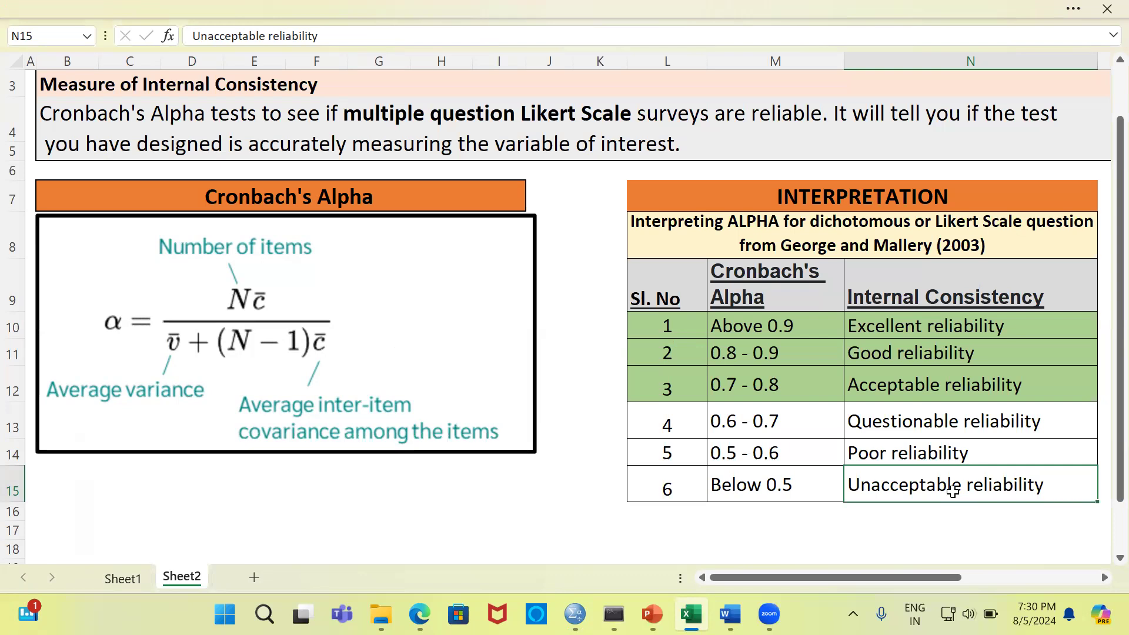
Return to the fonafilm.sav data in SPSS, recall the Reliability Analysis, and run it on the nine items without att3.
mouse_move(575, 614)
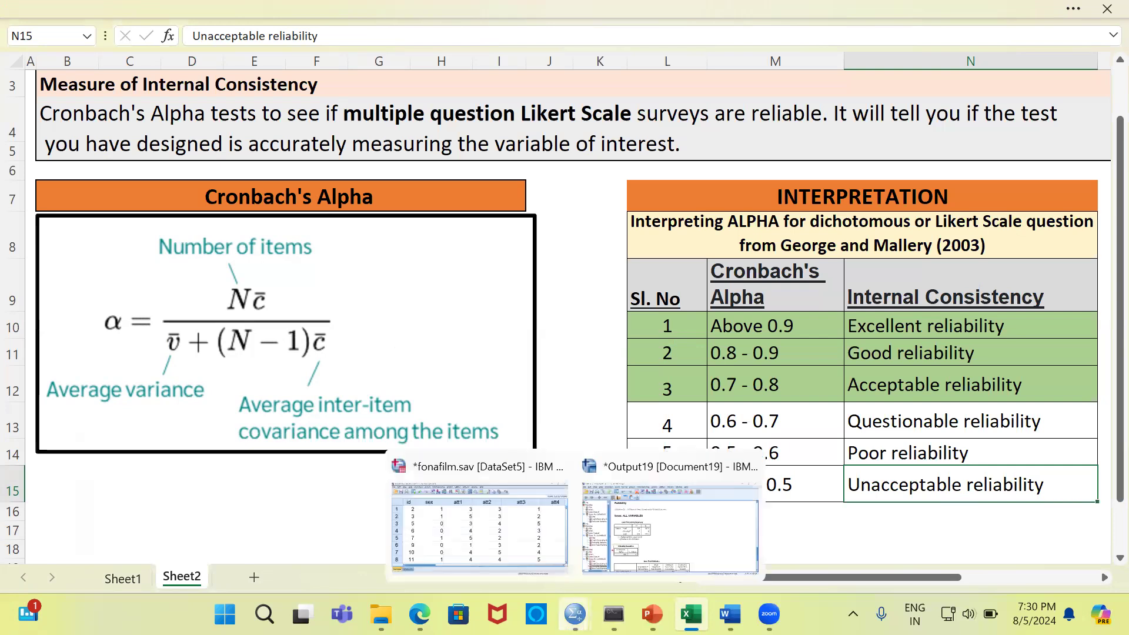
left_click(553, 529)
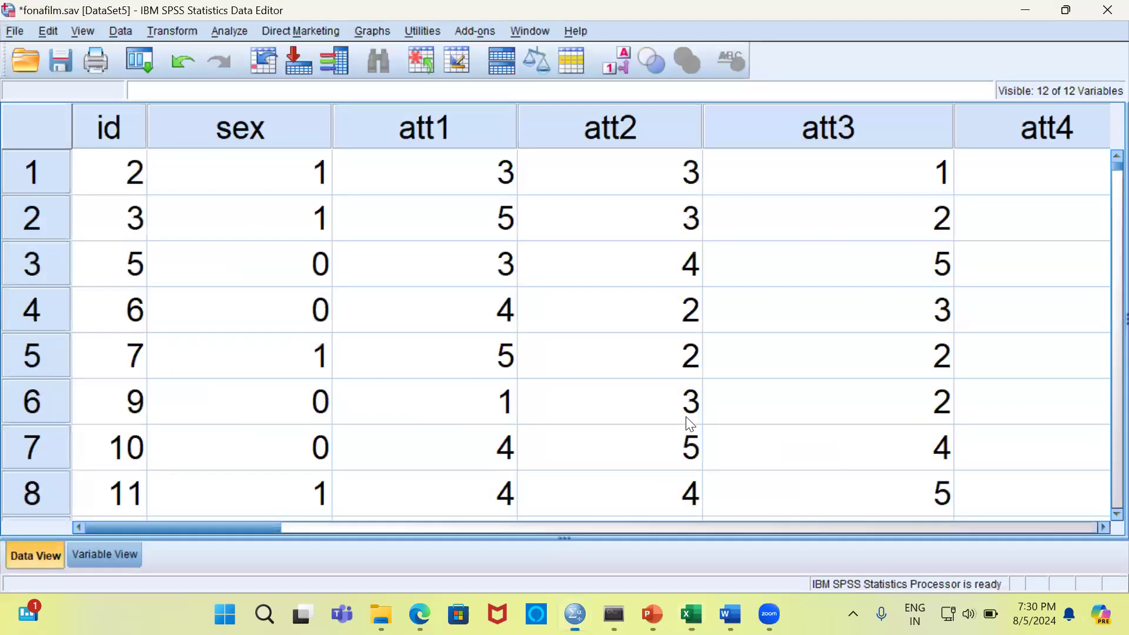
left_click(139, 60)
left_click(175, 92)
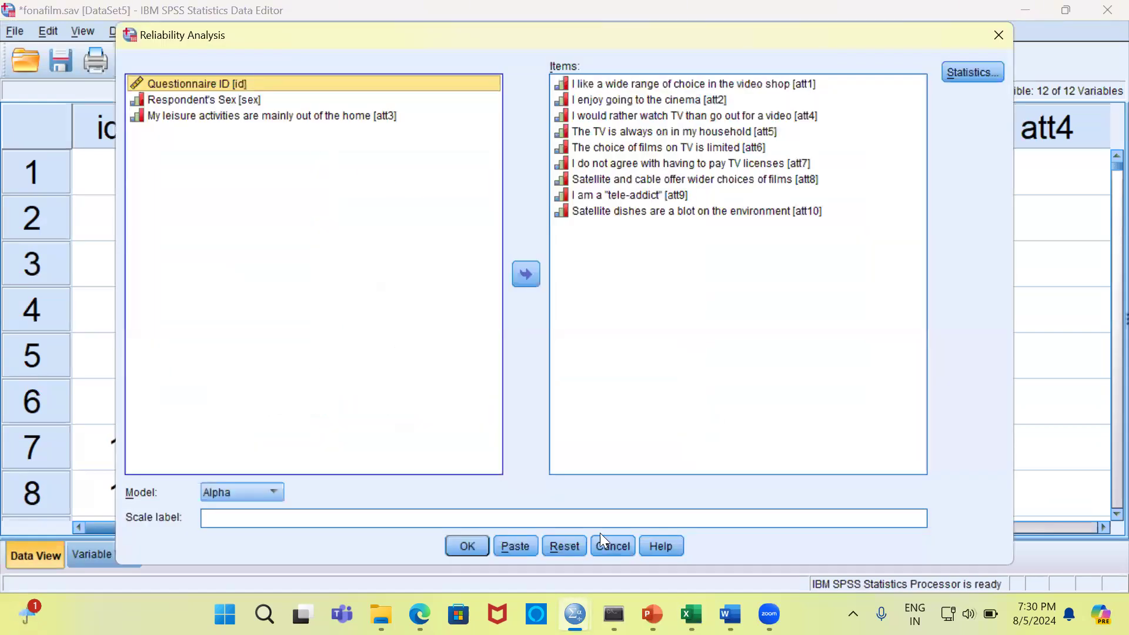
left_click(467, 546)
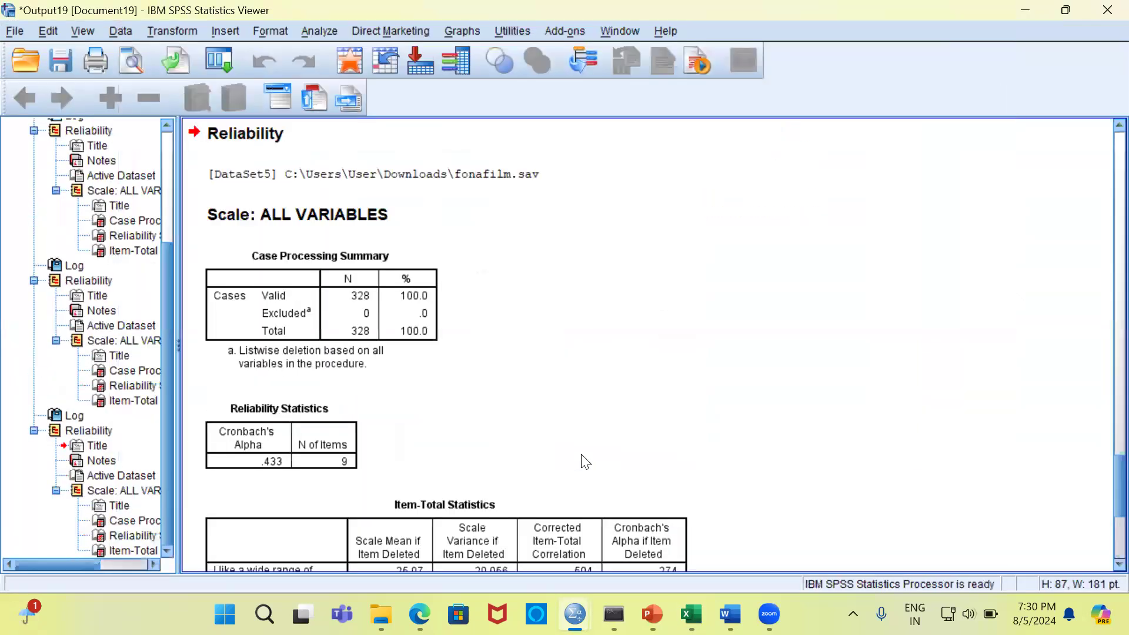
Review the rerun's Reliability Statistics and Item-Total Statistics tables to see how deleting each remaining item affects alpha.
left_click(275, 468)
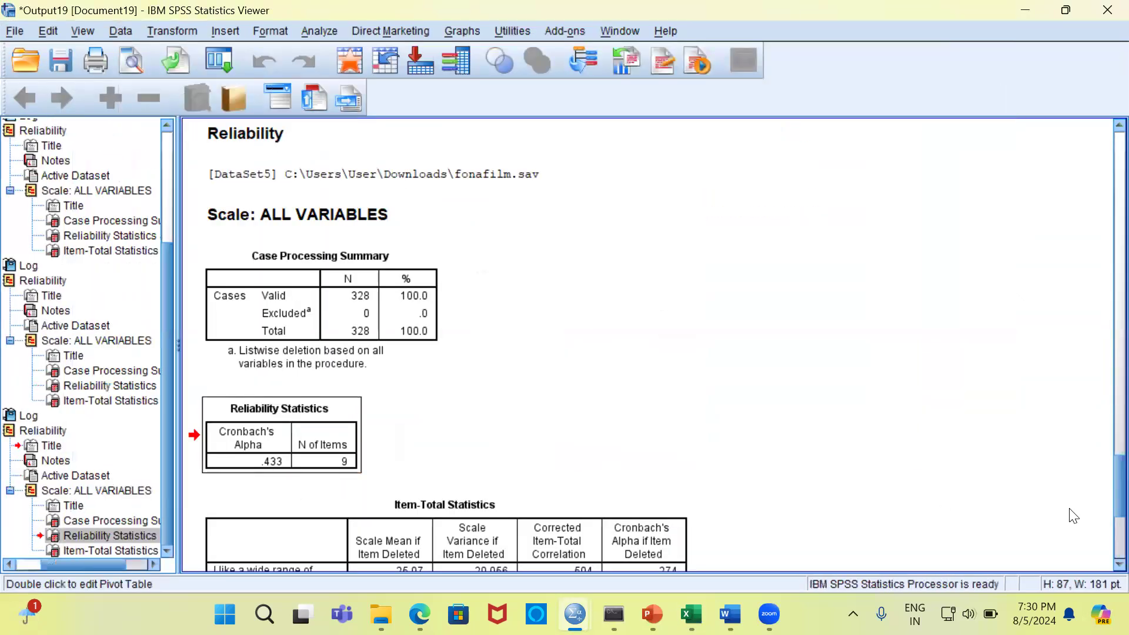
scroll(1101, 511, "down", 3)
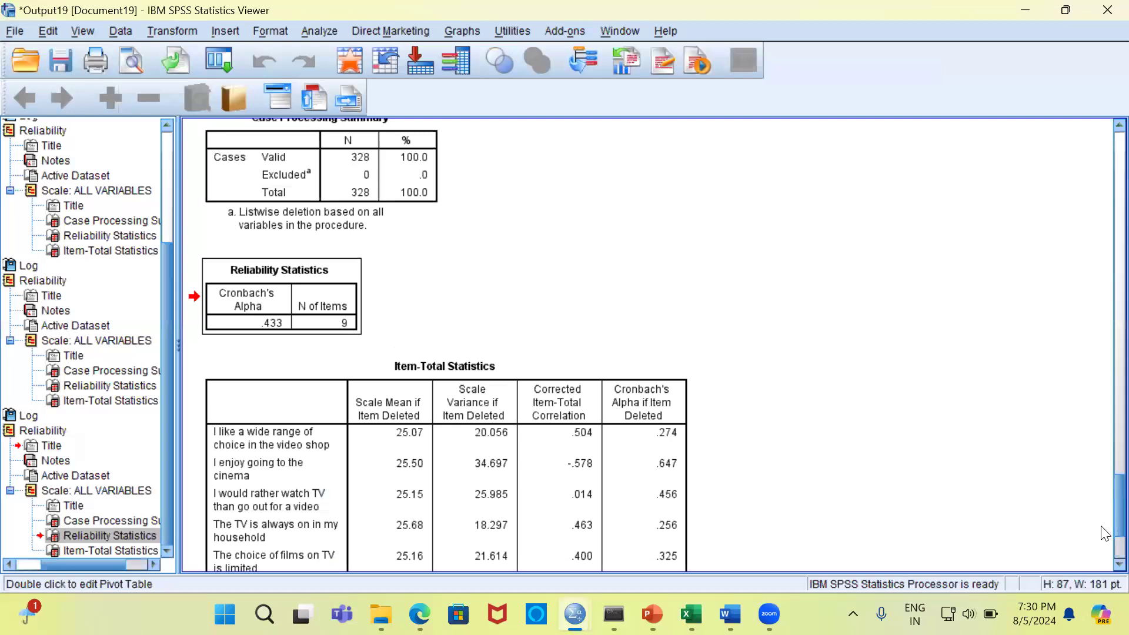
scroll(934, 429, "down", 3)
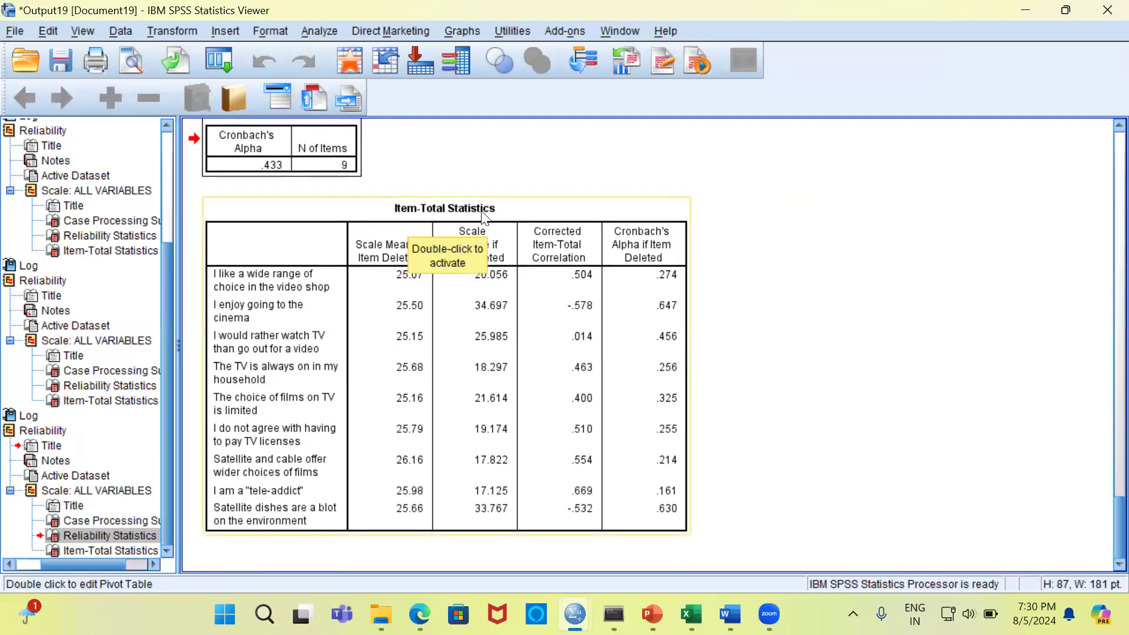
Compare the Cronbach's Alpha if Item Deleted value of "I enjoy going to the cinema" with the nine-item run's overall alpha.
left_click(675, 250)
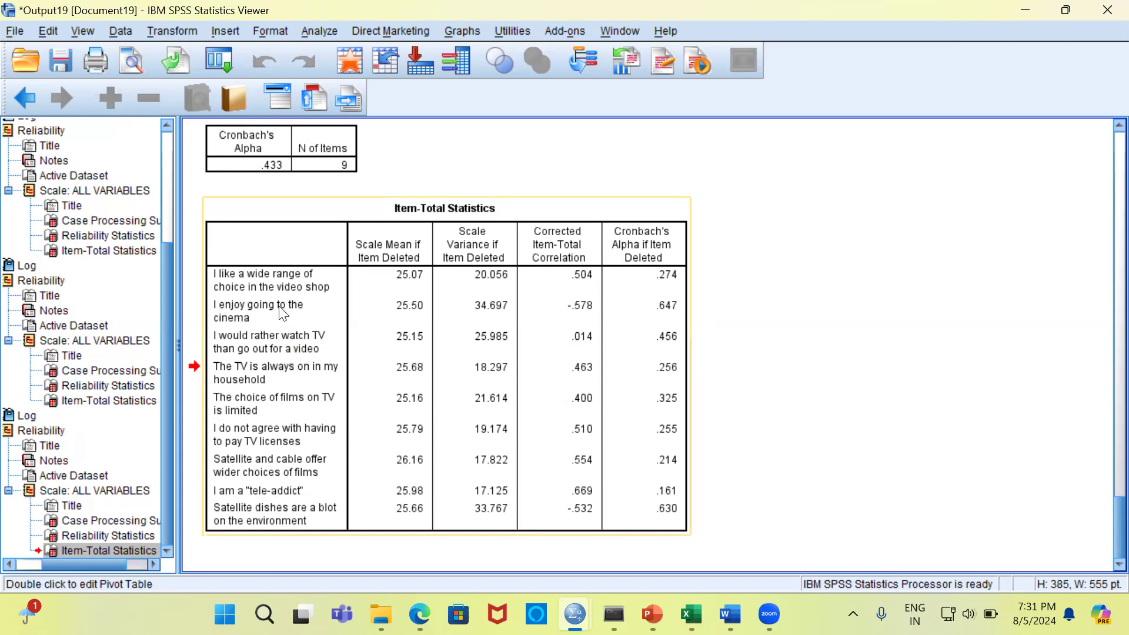
left_click(253, 318)
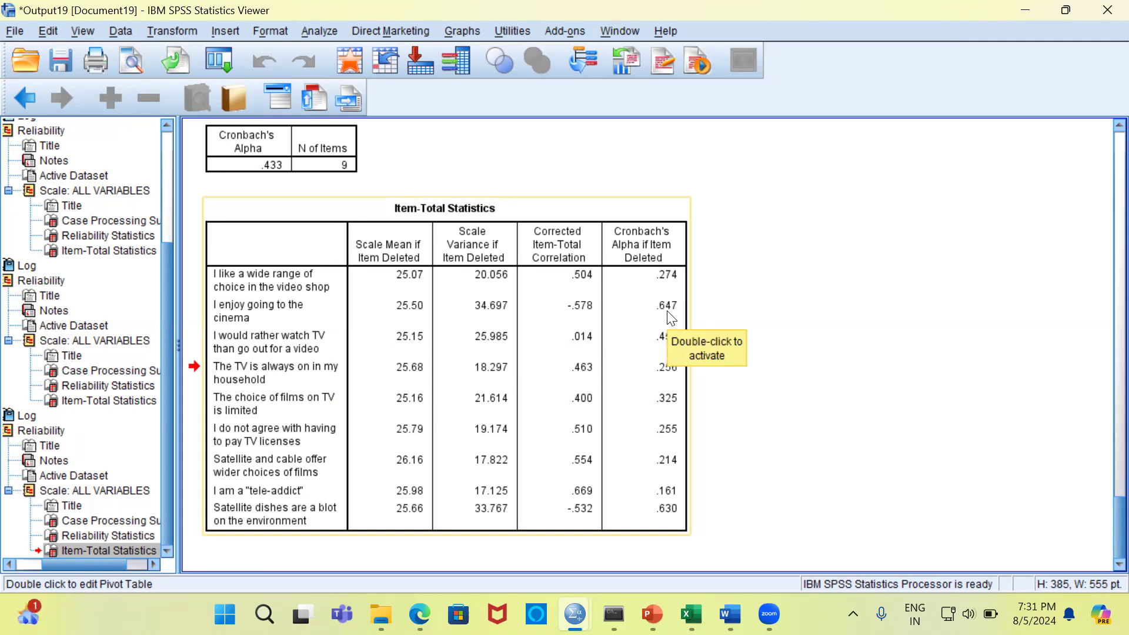
left_click(272, 172)
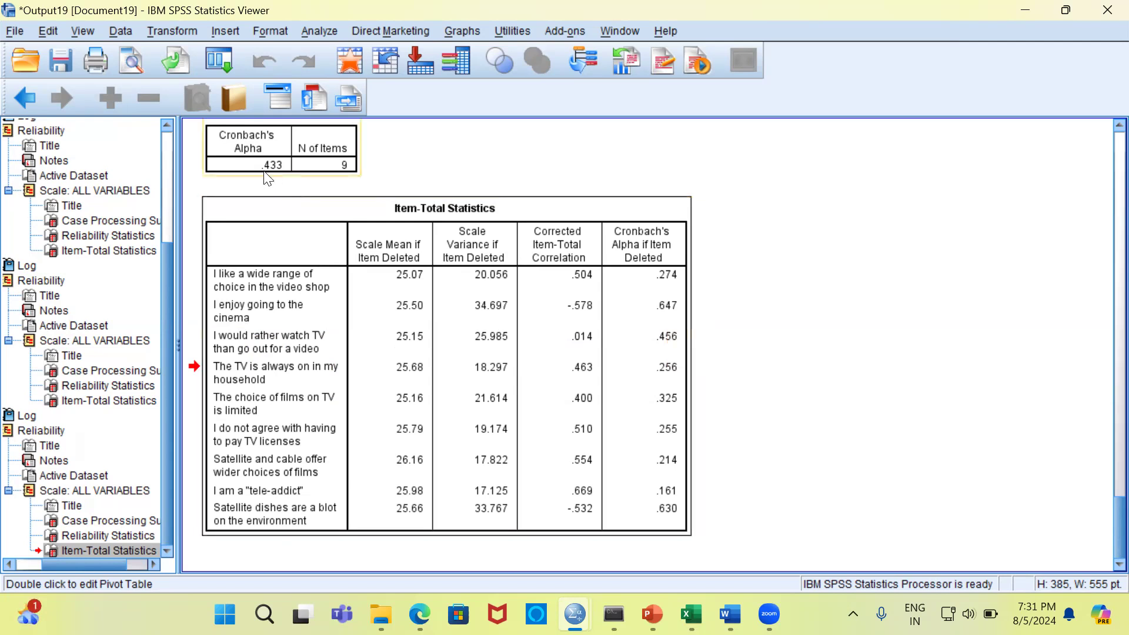
left_click(653, 320)
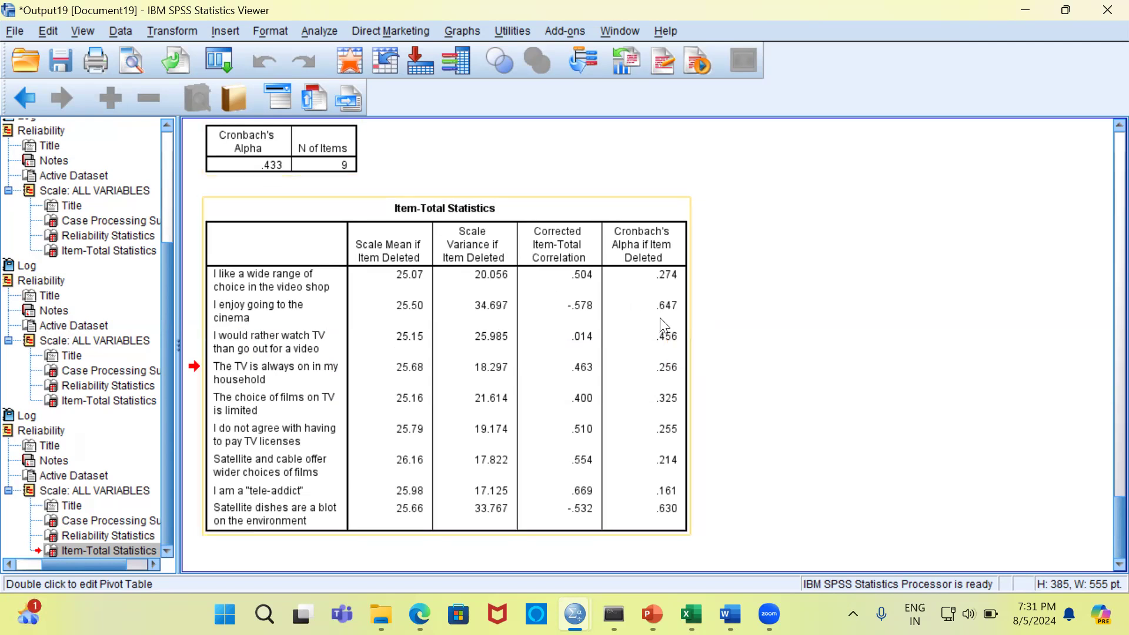
Recall the Reliability Analysis, remove "I enjoy going to the cinema" [att2] from the items, and run it again.
left_click(280, 92)
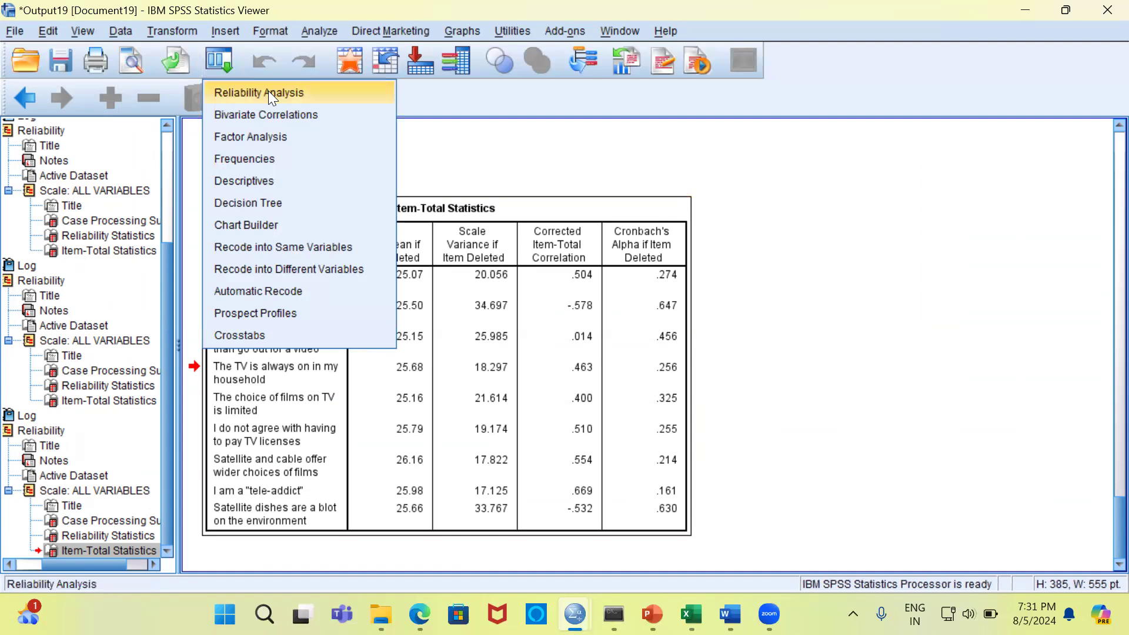
left_click(268, 93)
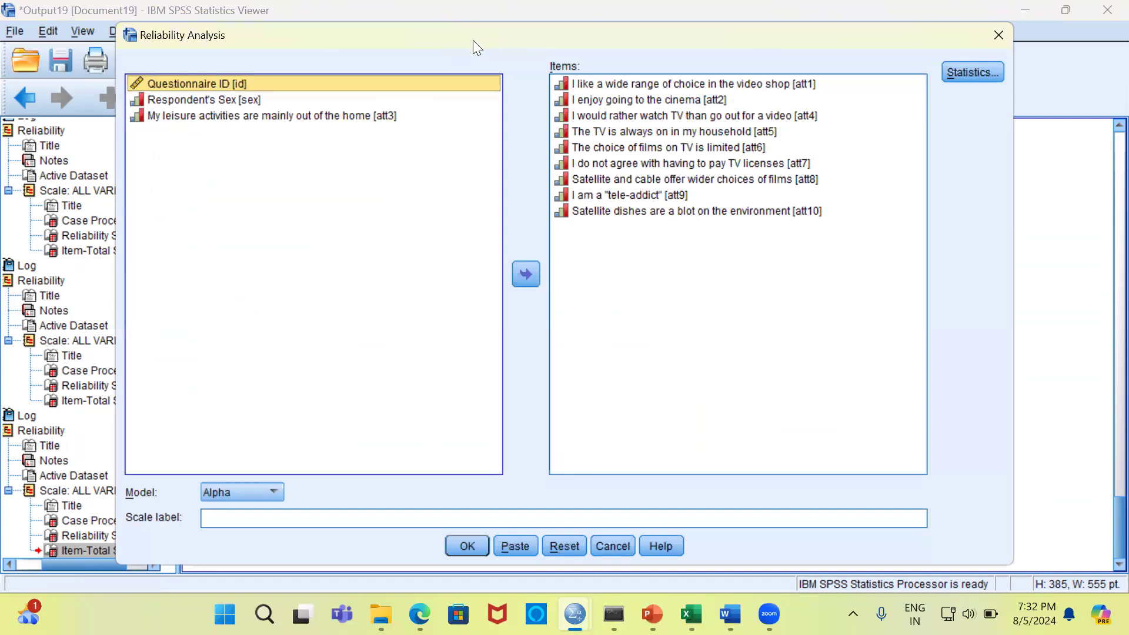
left_click_drag(472, 40, 682, 70)
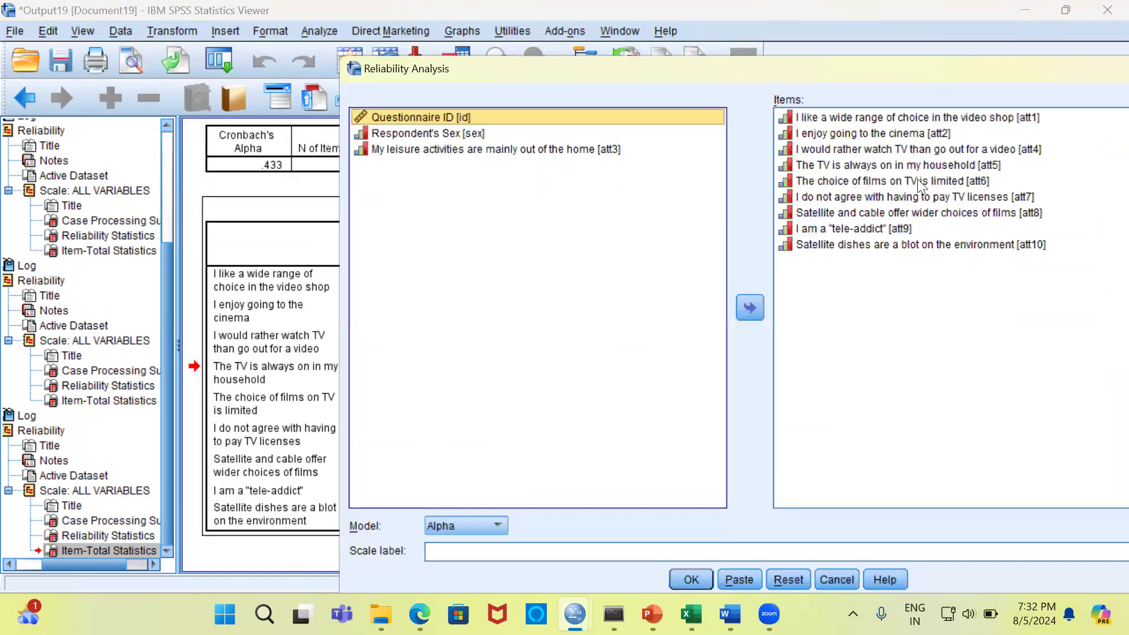
left_click(906, 130)
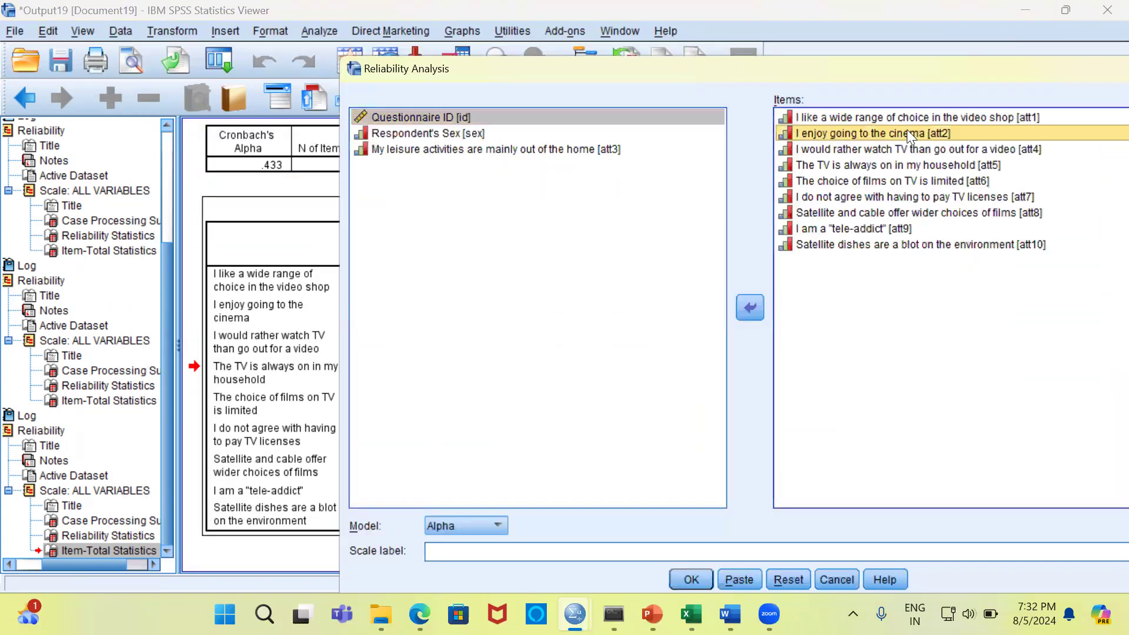
double_click(907, 129)
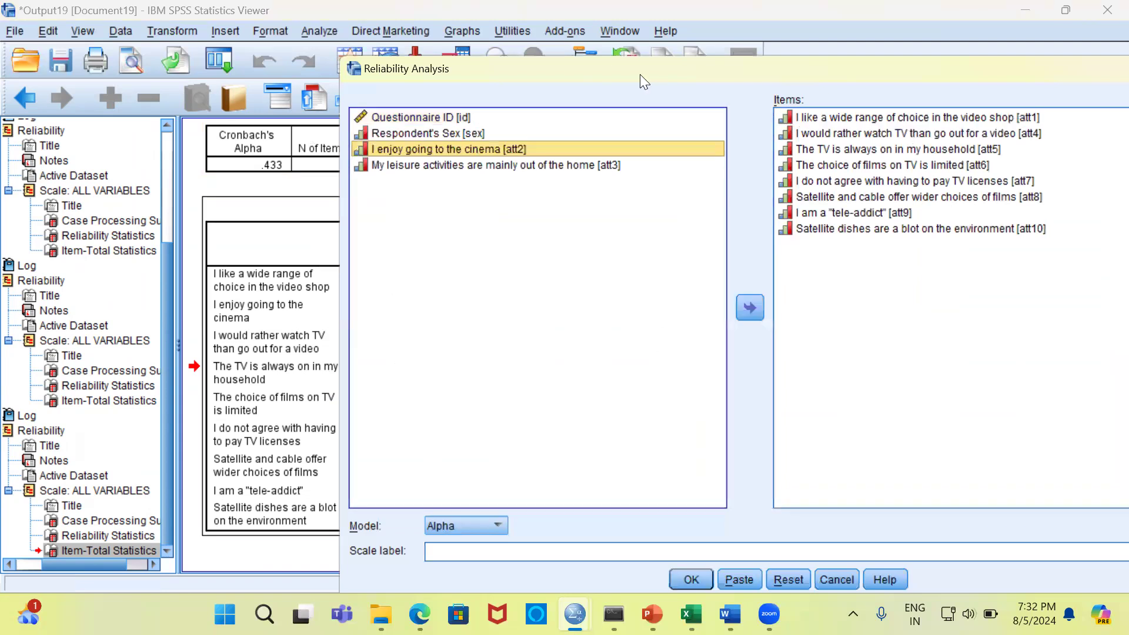
left_click_drag(639, 74, 435, 20)
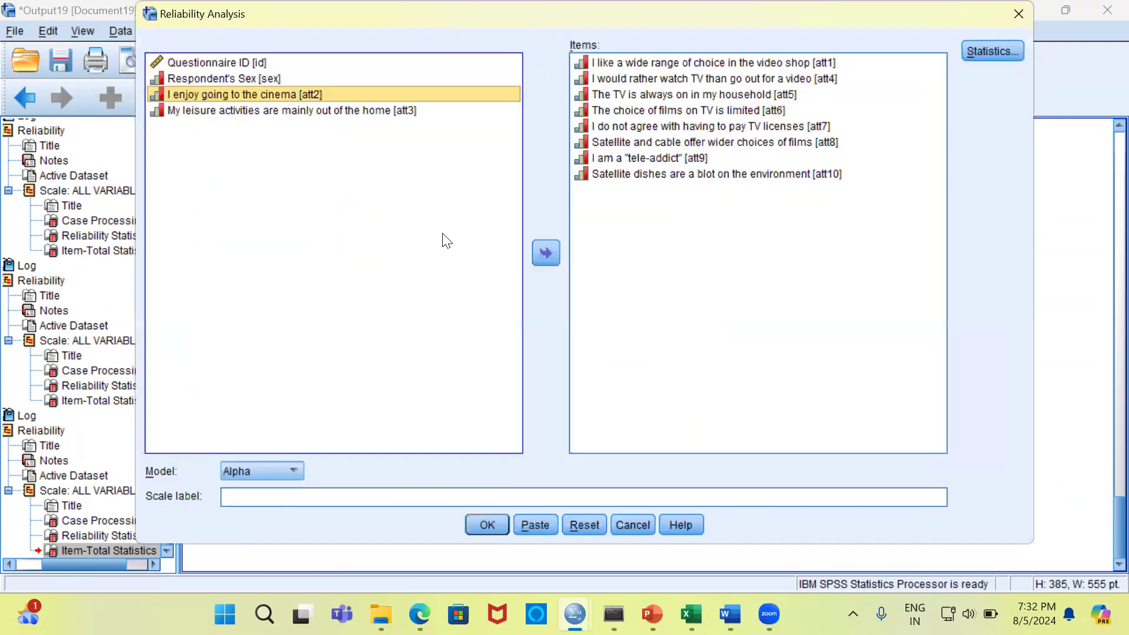
left_click(486, 524)
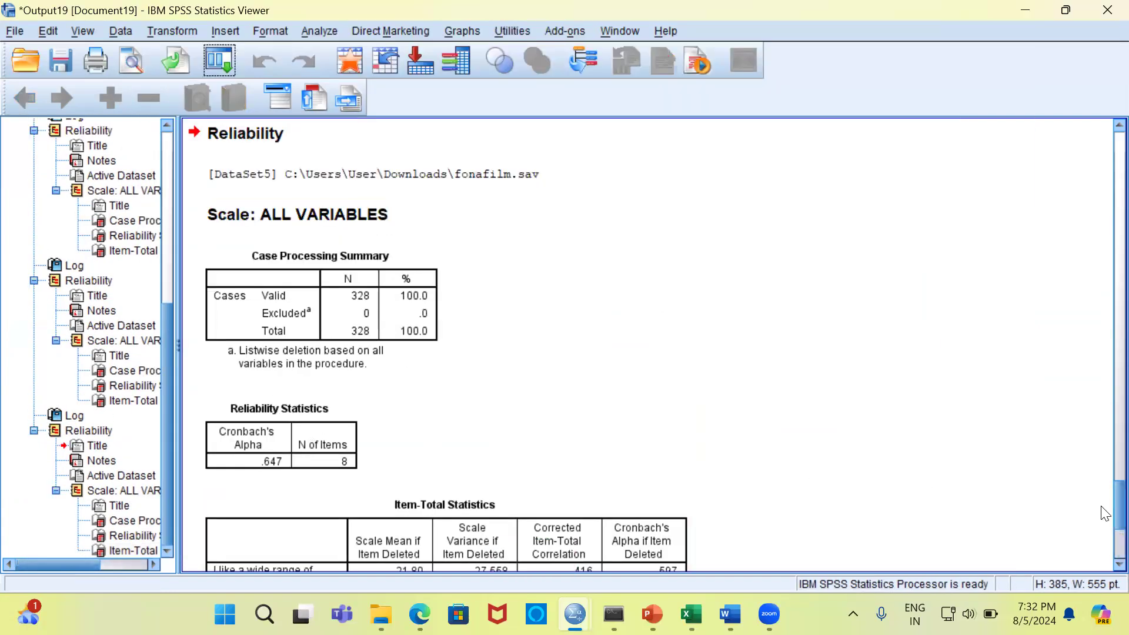
Check the eight-item run's Cronbach's Alpha against the interpretation table in the Likert Scale workbook in Excel.
scroll(1105, 514, "down", 3)
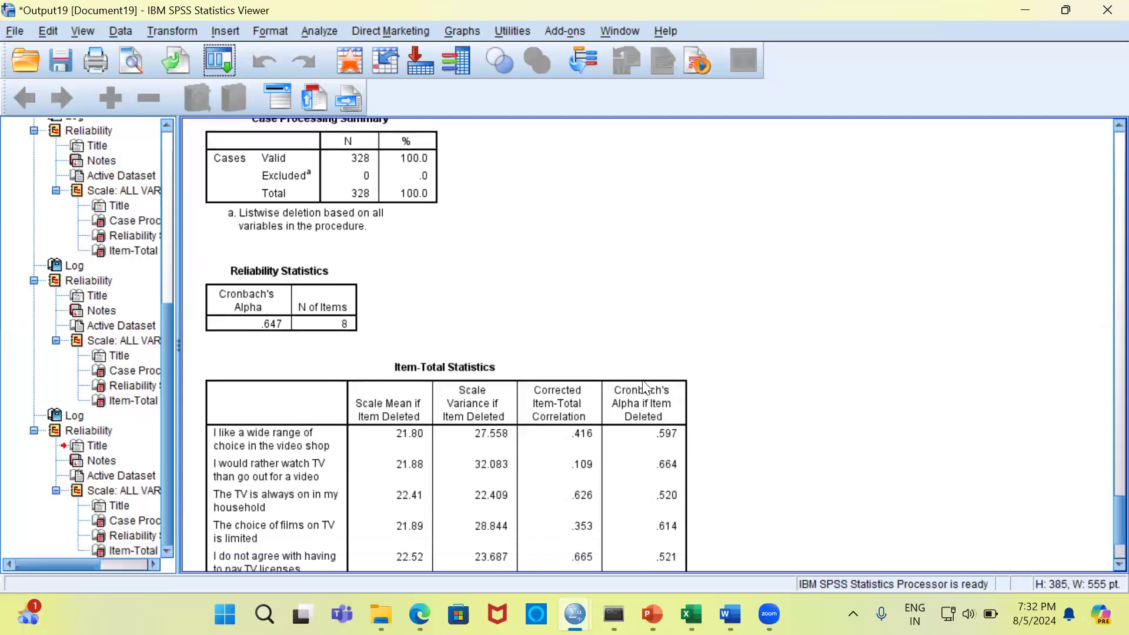
left_click(349, 293)
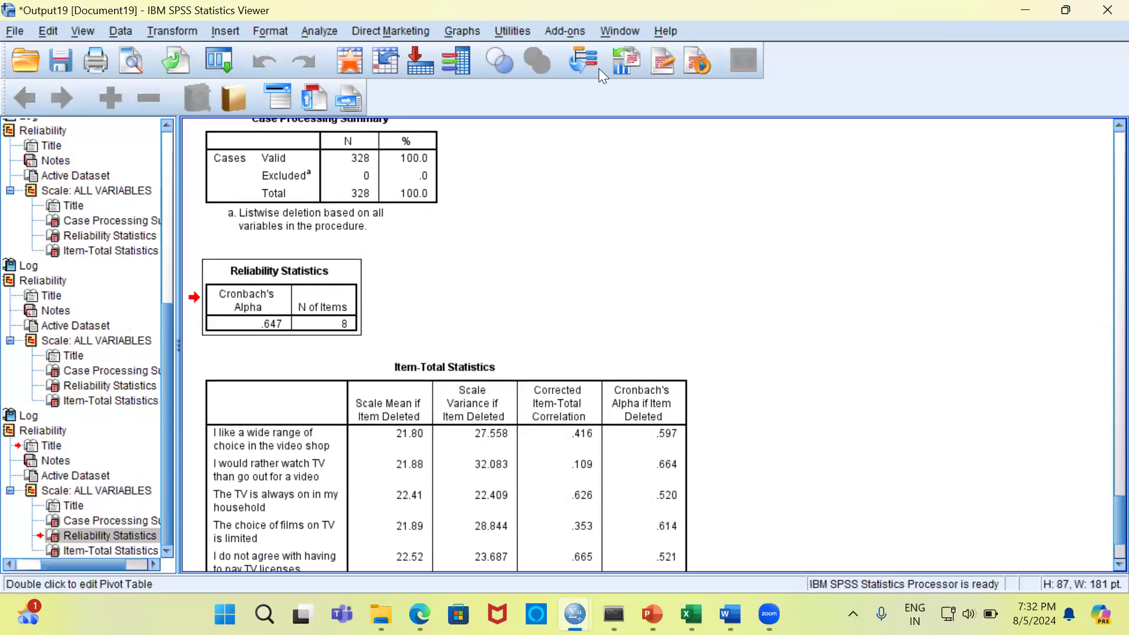
double_click(259, 332)
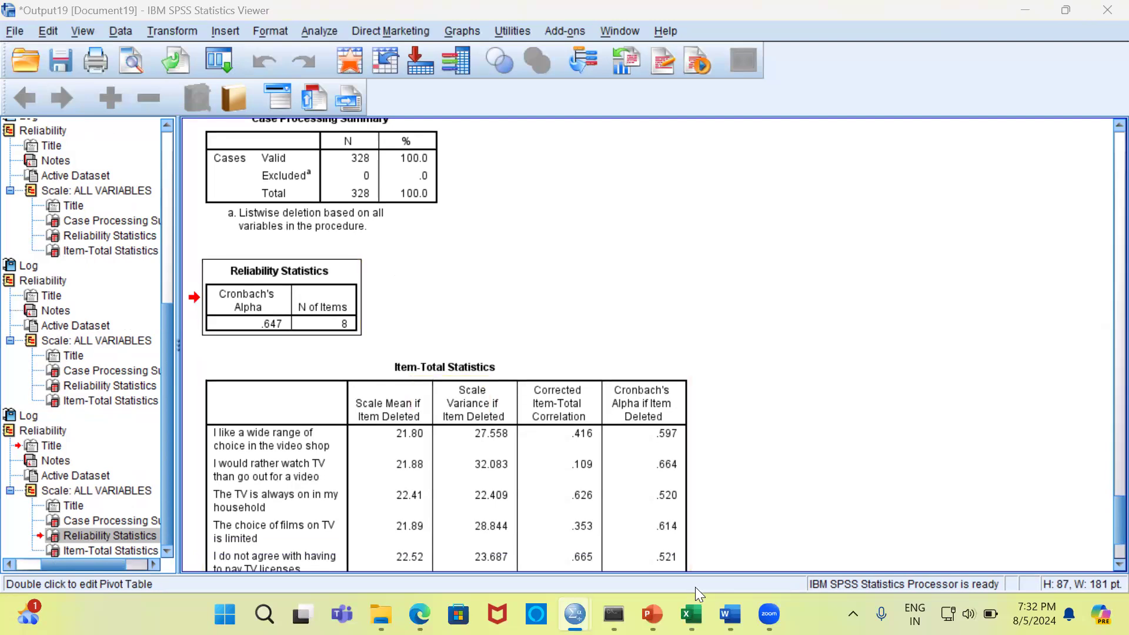
mouse_move(691, 614)
left_click(735, 550)
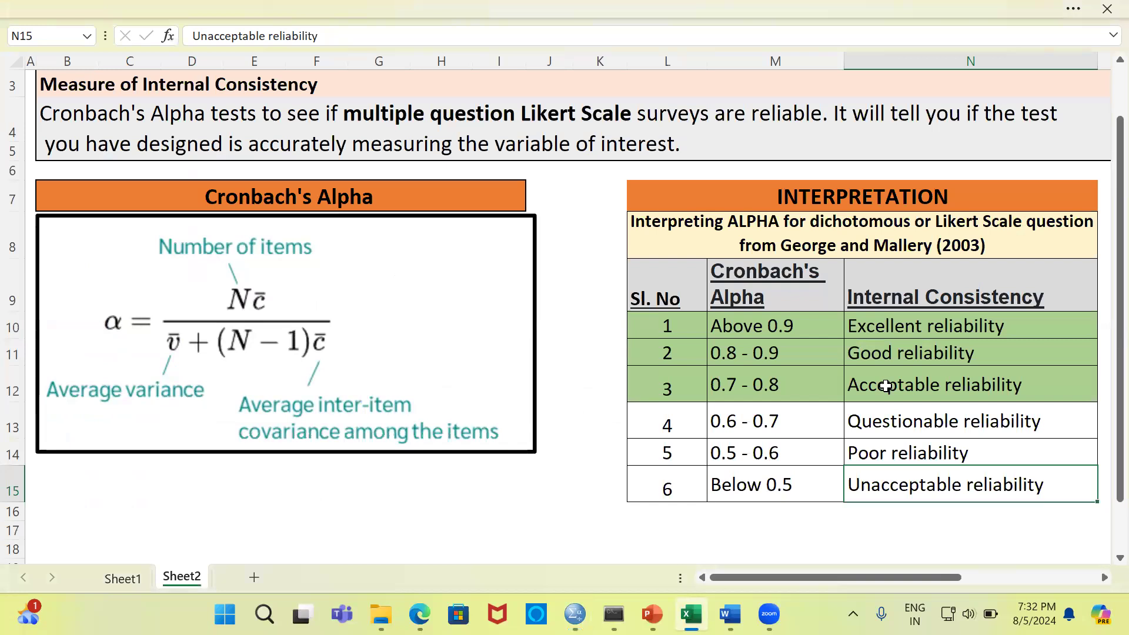
left_click(809, 453)
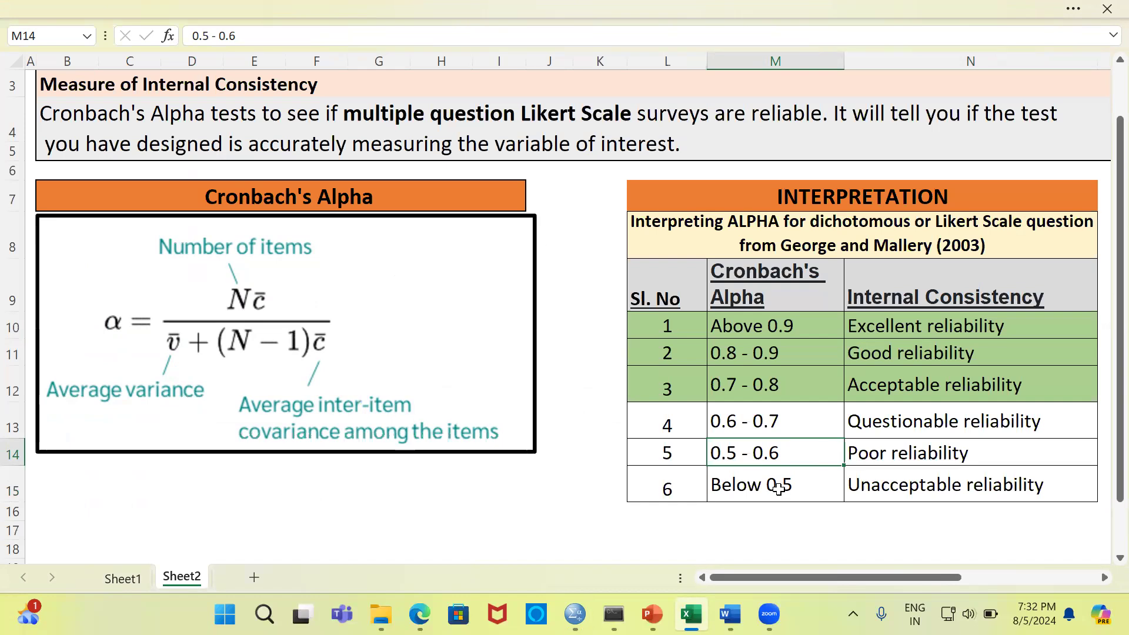
left_click(923, 456)
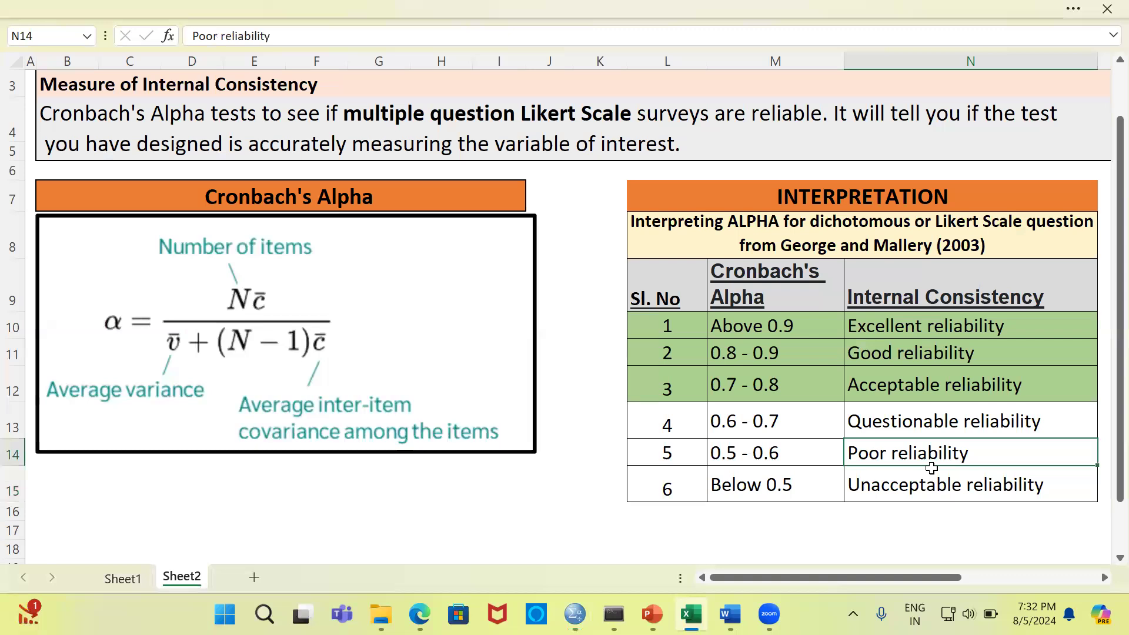
Return to the SPSS output and compare the alpha-if-deleted value of "Satellite dishes are a blot on the environment" with the eight-item run's overall alpha.
mouse_move(575, 613)
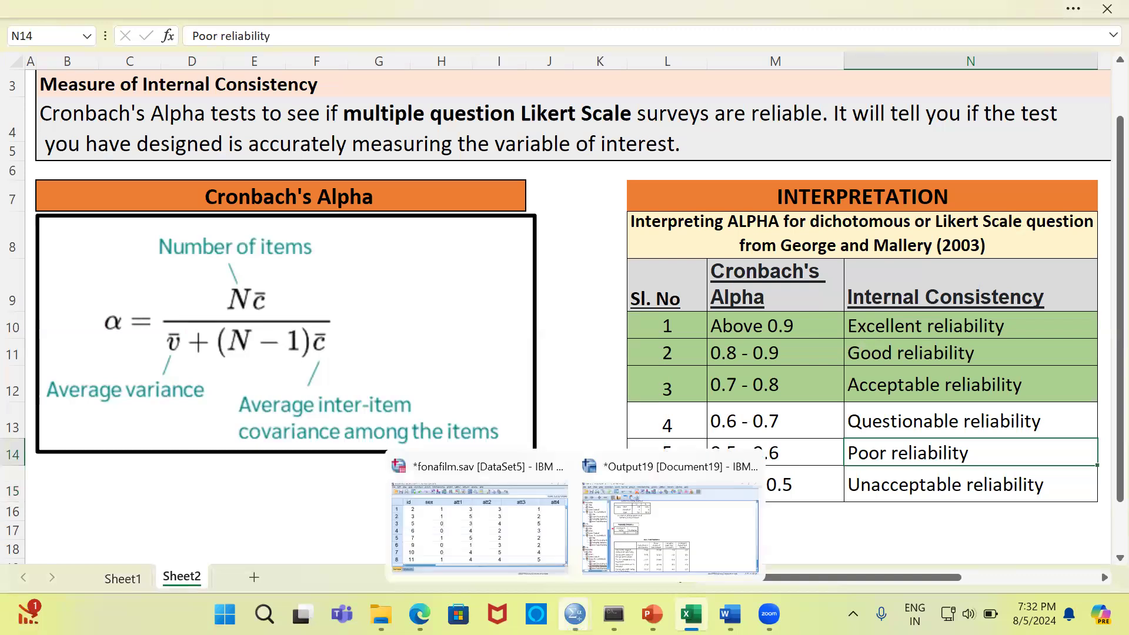
left_click(628, 560)
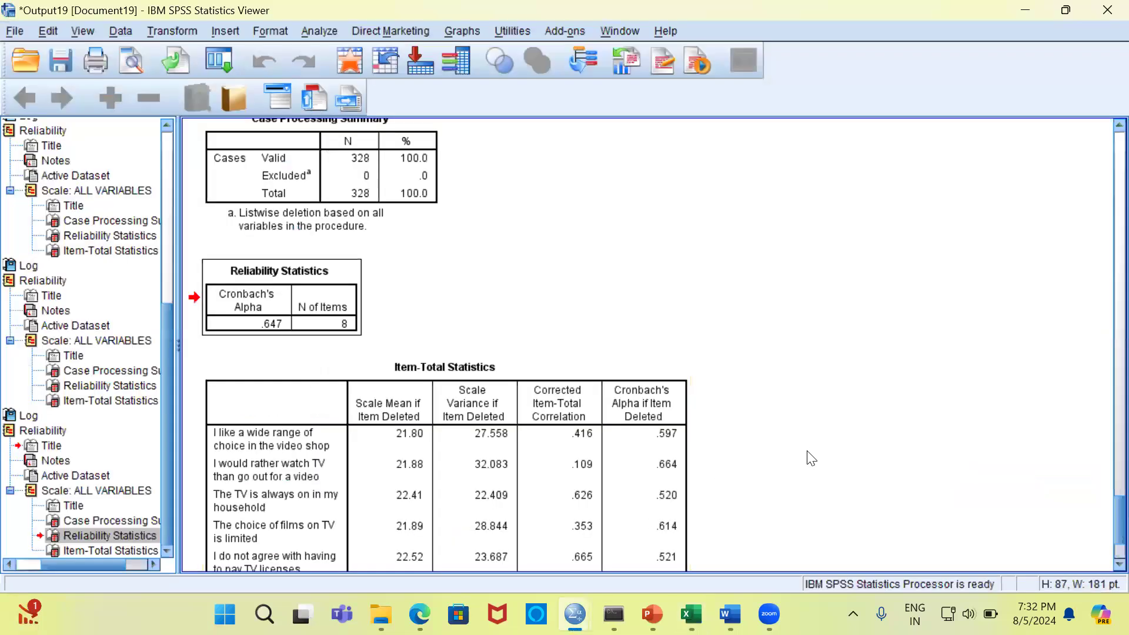
scroll(1104, 532, "down", 3)
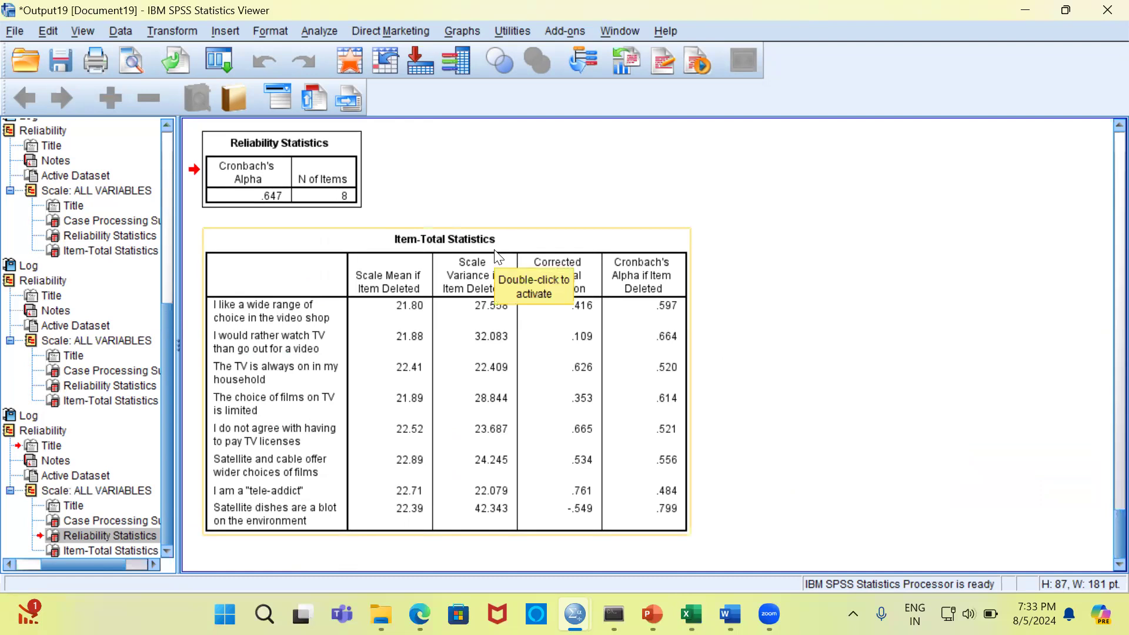
left_click(652, 272)
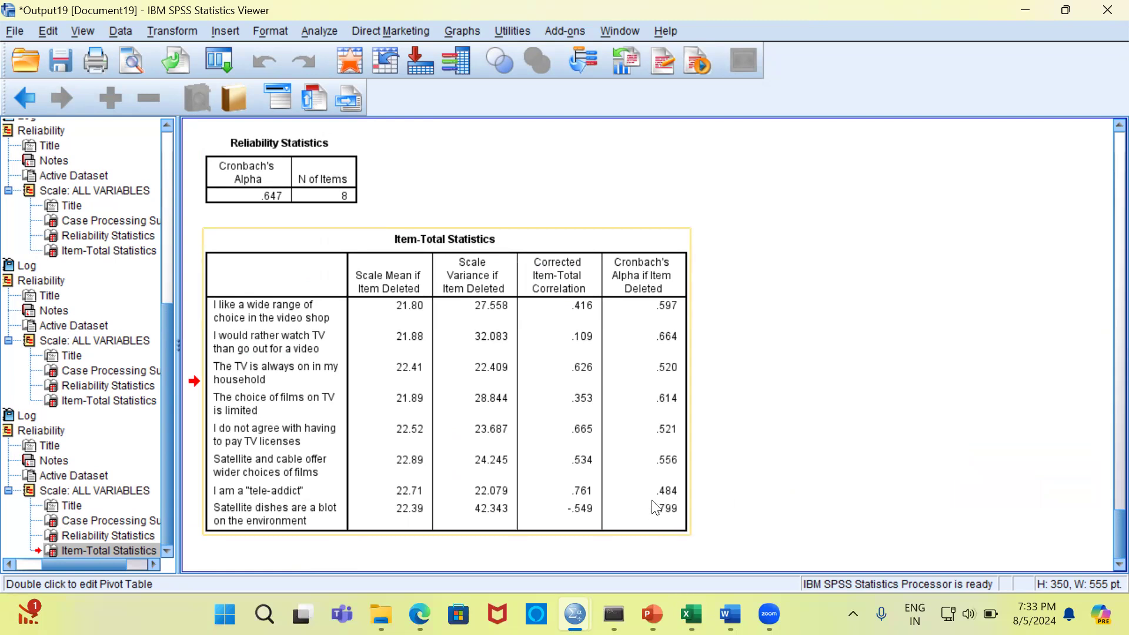
double_click(673, 522)
left_click(677, 520)
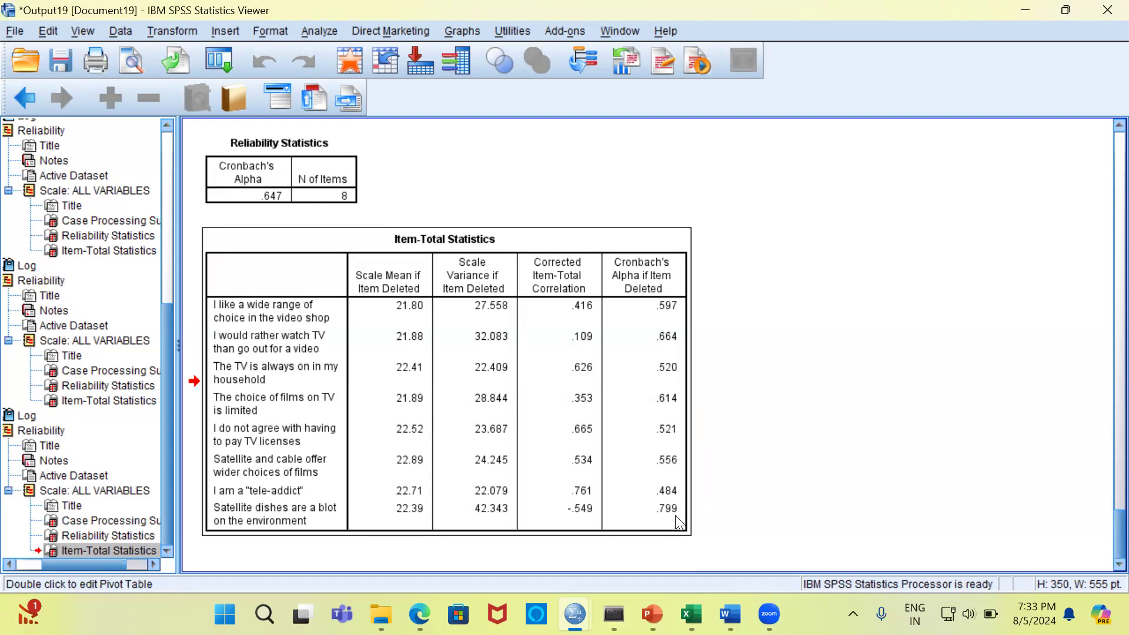
left_click(662, 521)
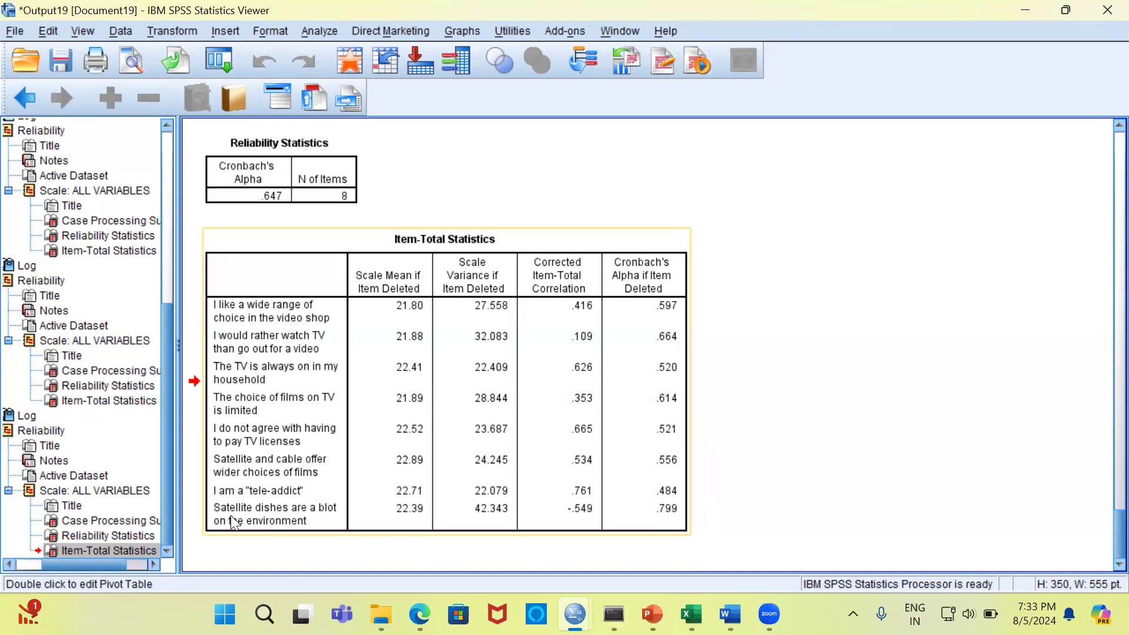
double_click(670, 515)
left_click(664, 510)
double_click(664, 510)
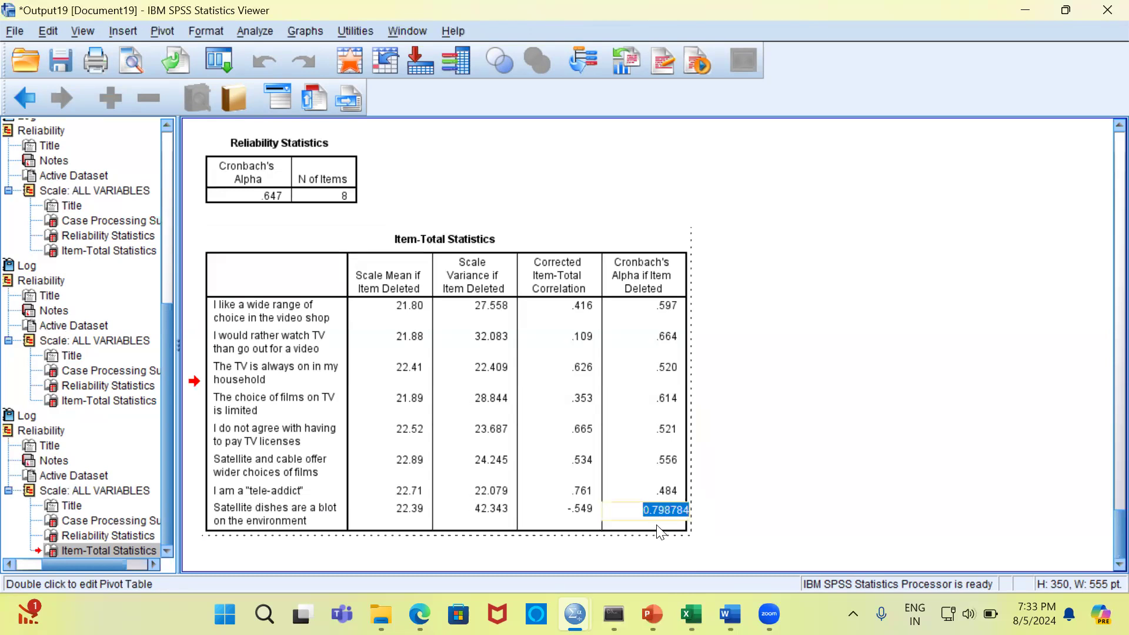
left_click(263, 205)
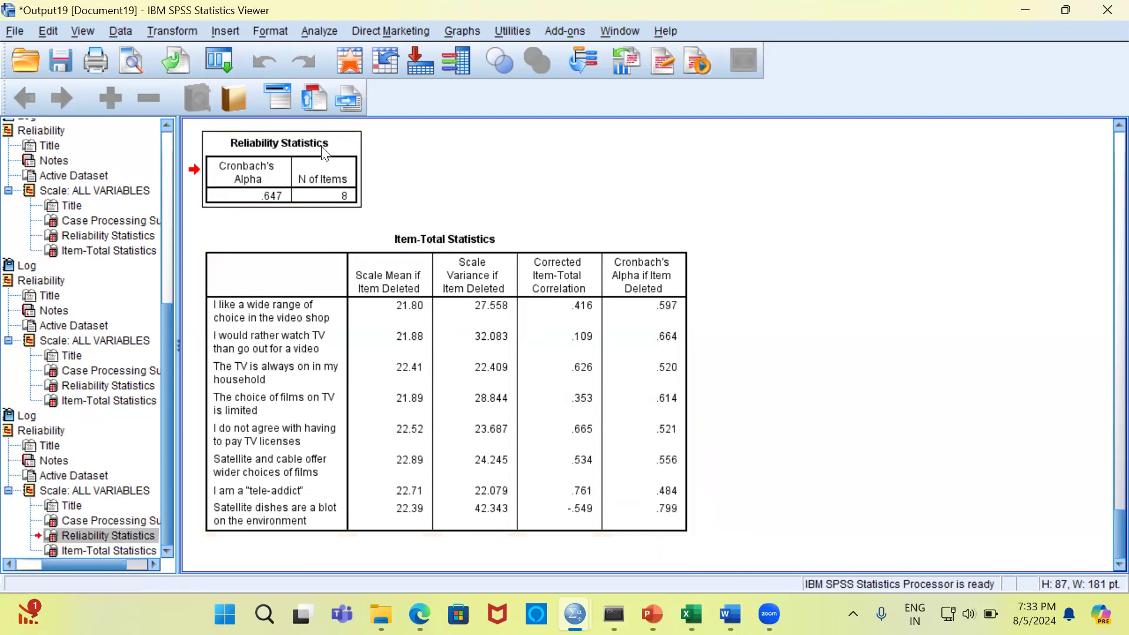
Recall the Reliability Analysis, remove "Satellite dishes are a blot on the environment" [att10] from the items, and rerun it.
left_click(219, 60)
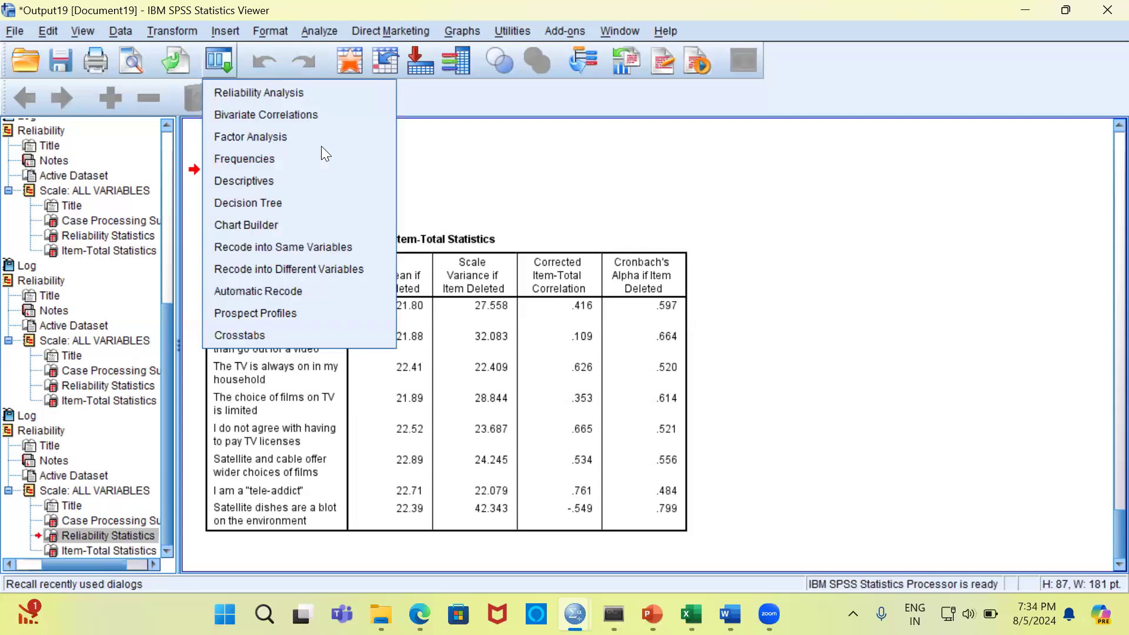
key("Down")
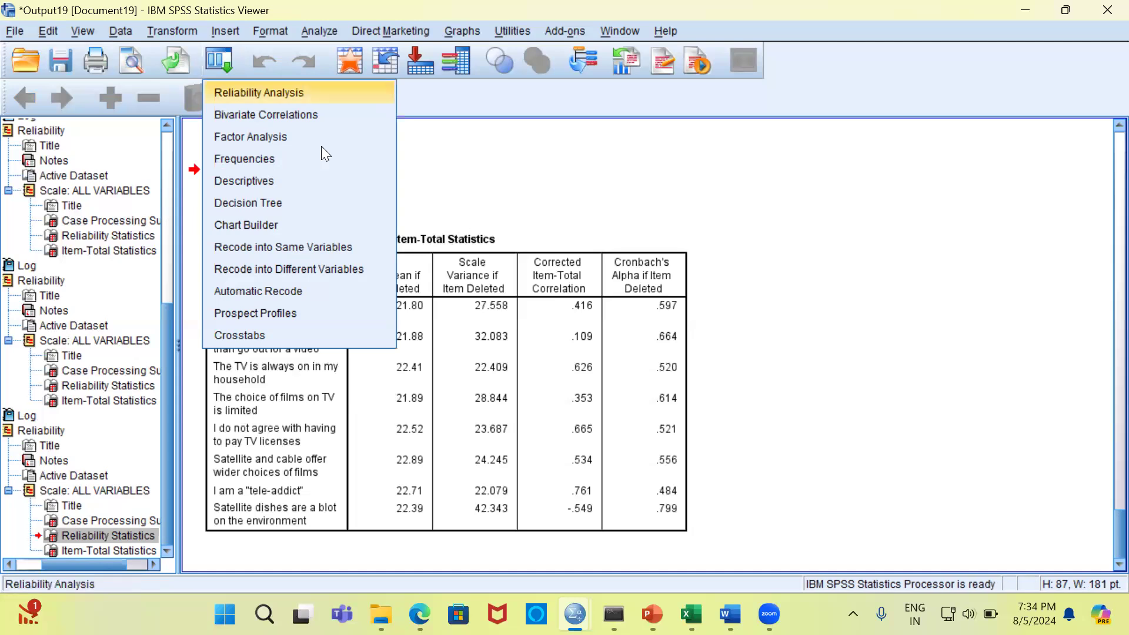
key("Return")
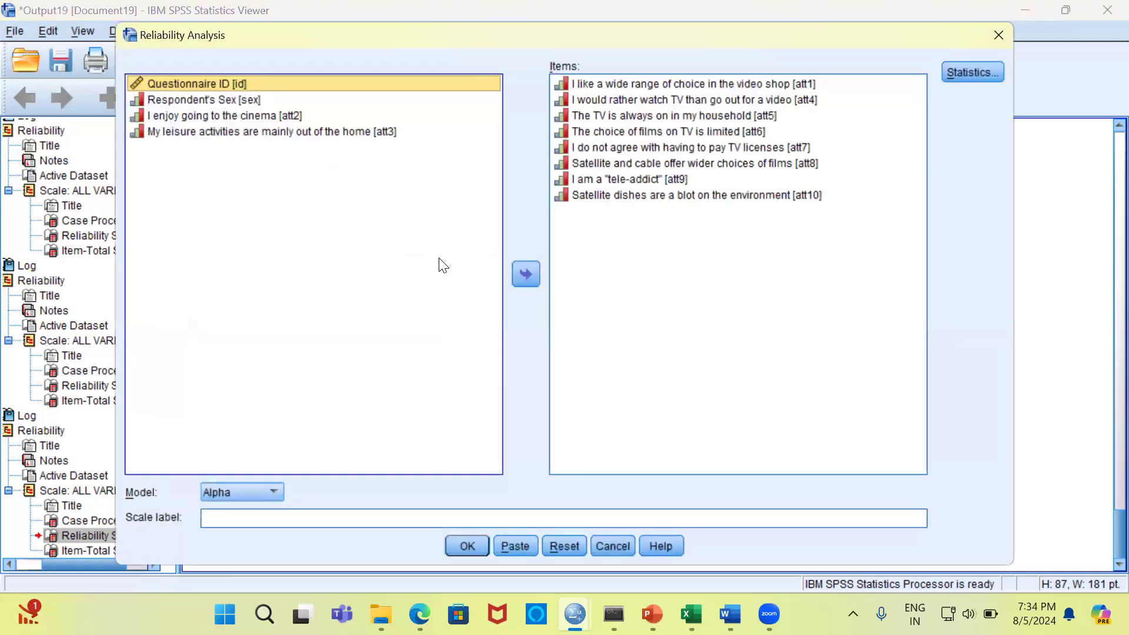
left_click(667, 195)
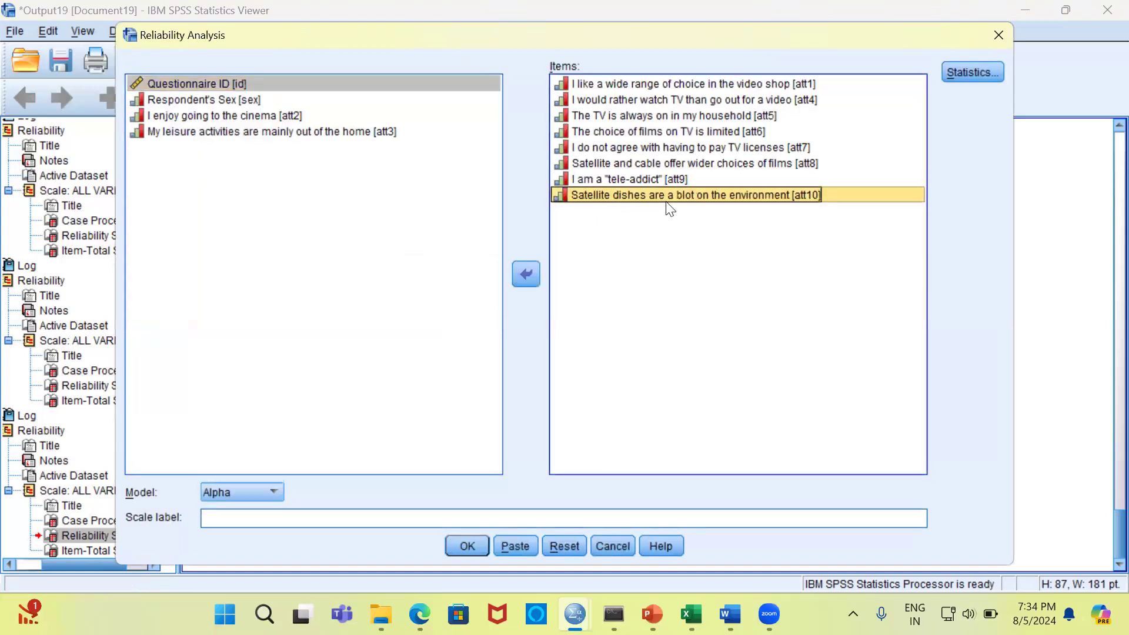
left_click(529, 274)
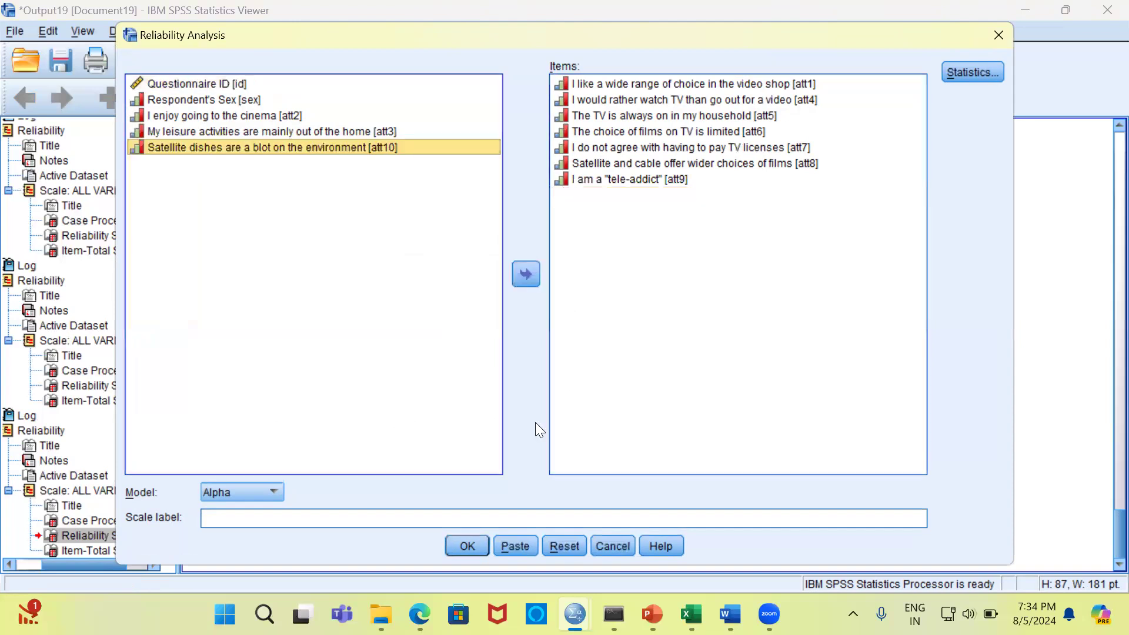
left_click(469, 546)
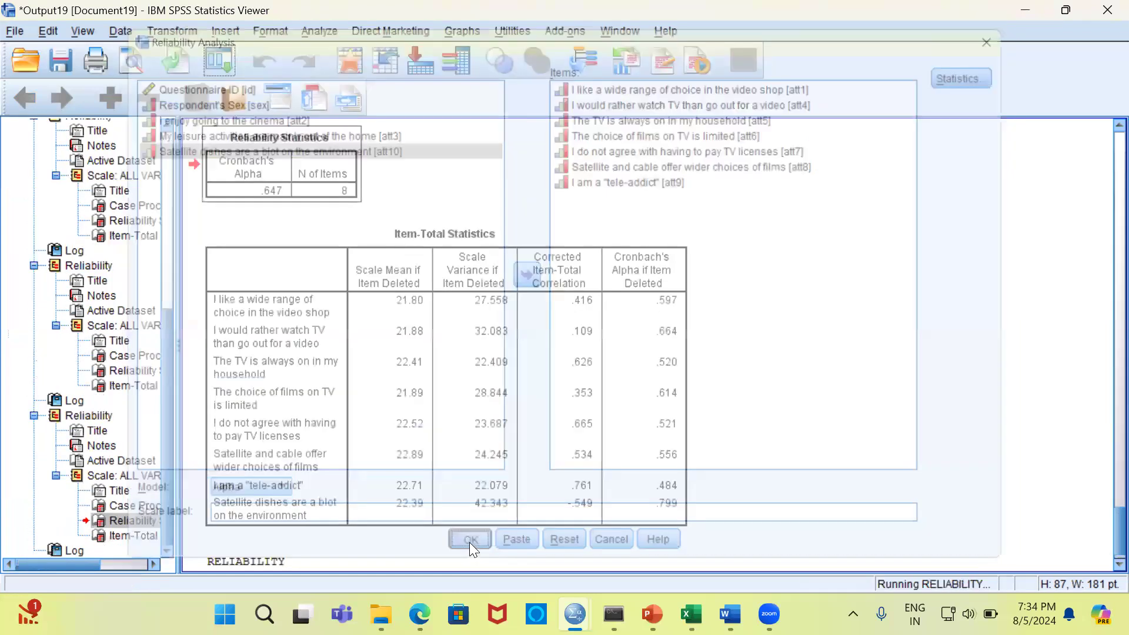
Review the seven-item run's reliability tables and check its Cronbach's Alpha against the interpretation table in Excel.
left_click(328, 436)
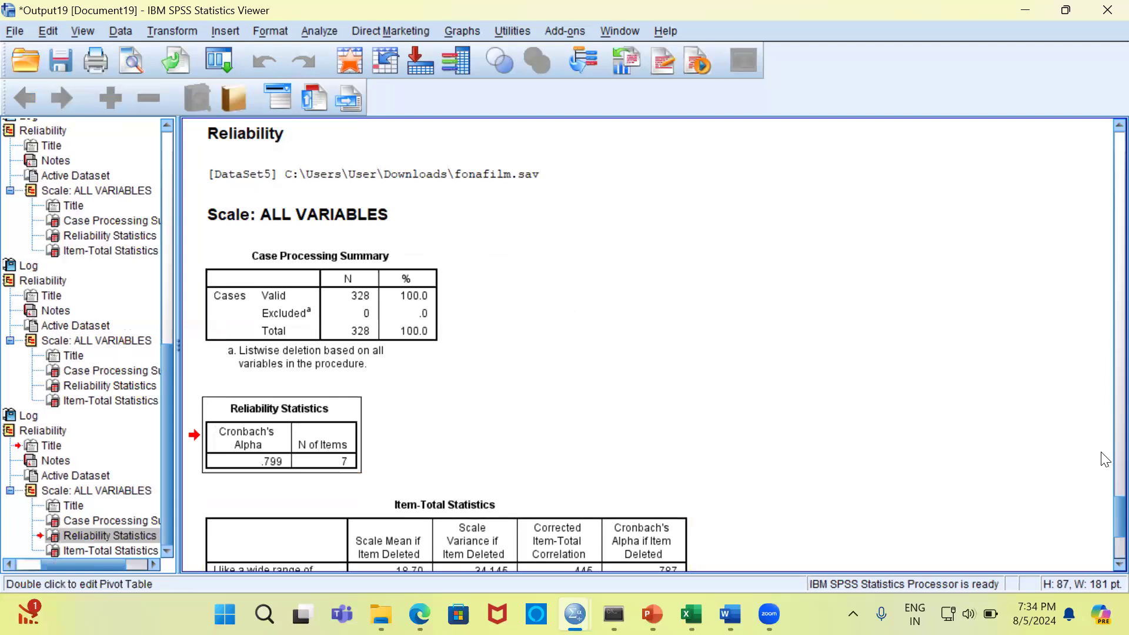
scroll(1104, 520, "down", 3)
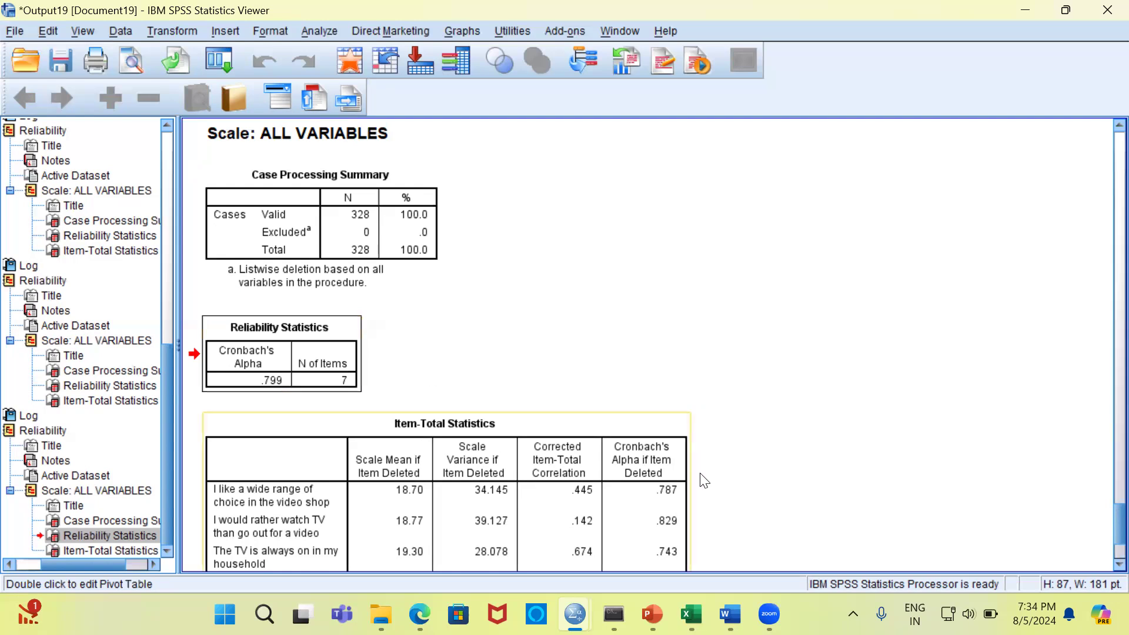
mouse_move(690, 614)
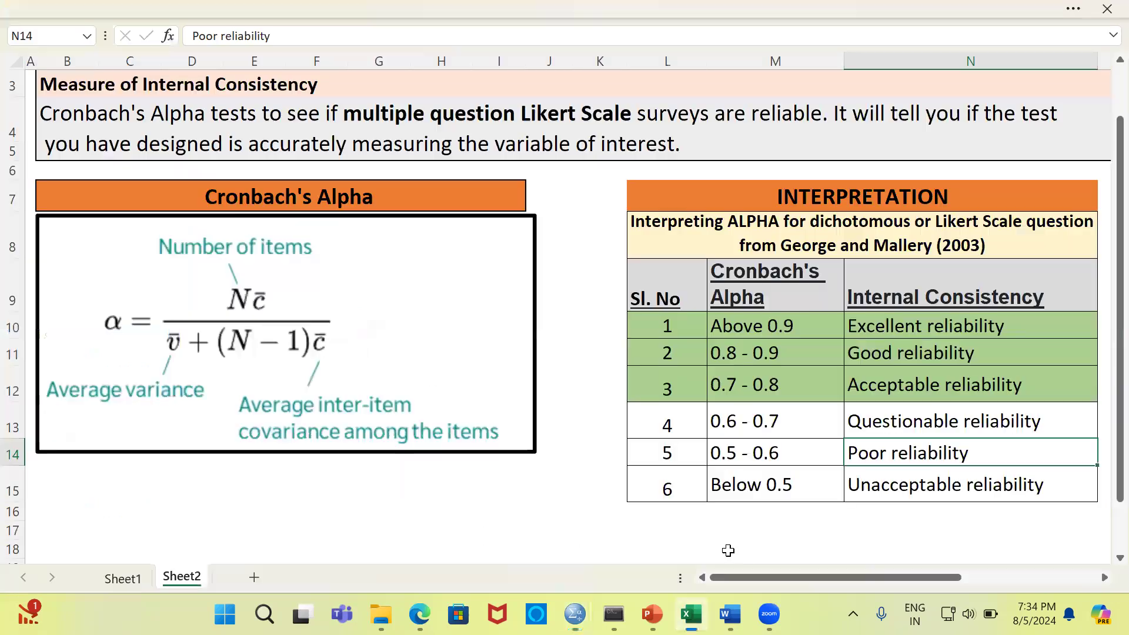
left_click(729, 556)
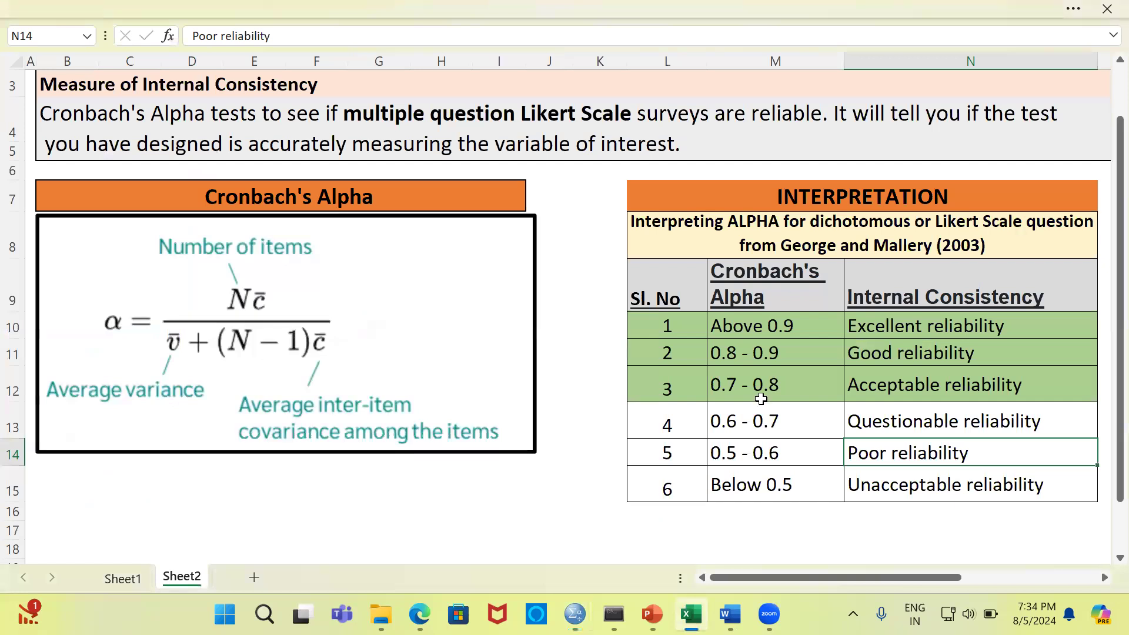
Examine the 0.7 - 0.8 "Acceptable reliability" row of the interpretation table against the seven-item run's Cronbach's Alpha.
left_click(731, 397)
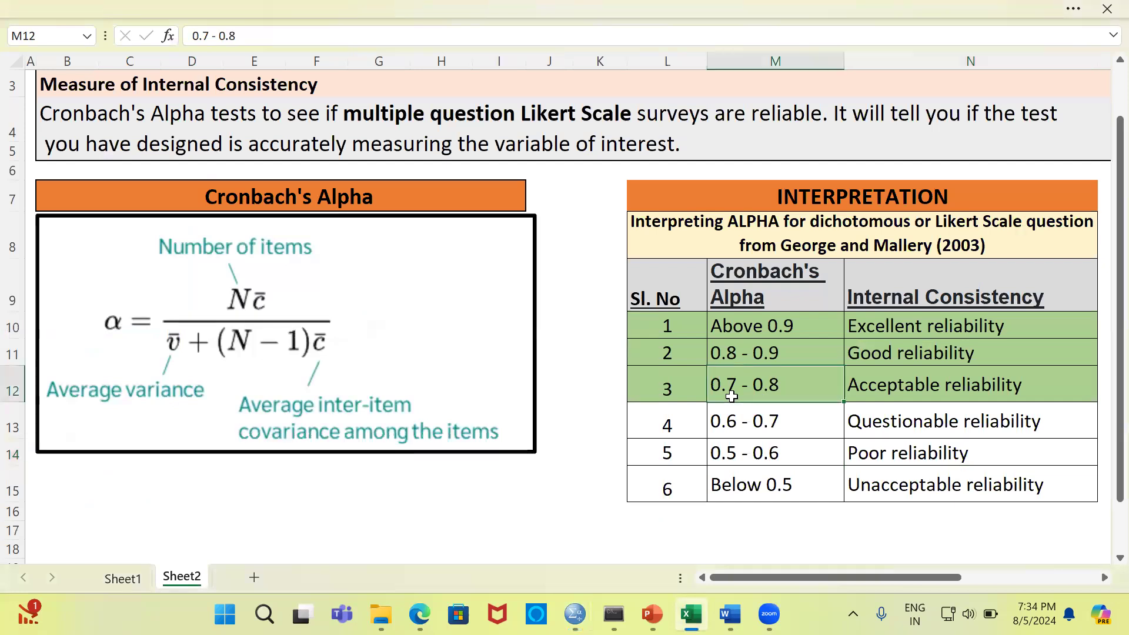
left_click_drag(667, 390, 952, 379)
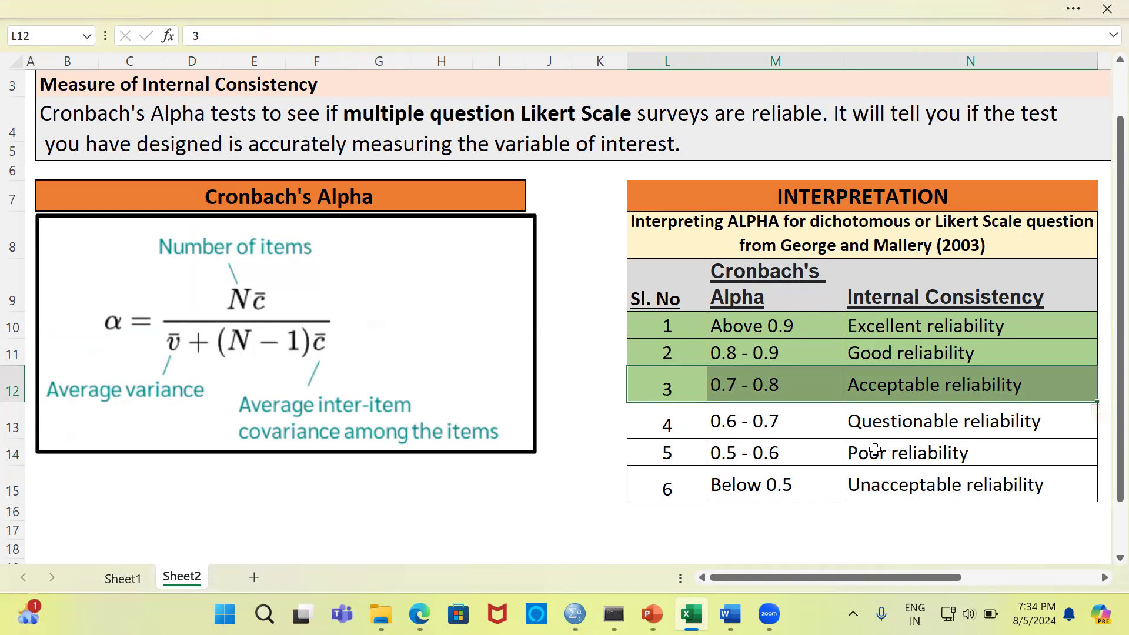
left_click(796, 390)
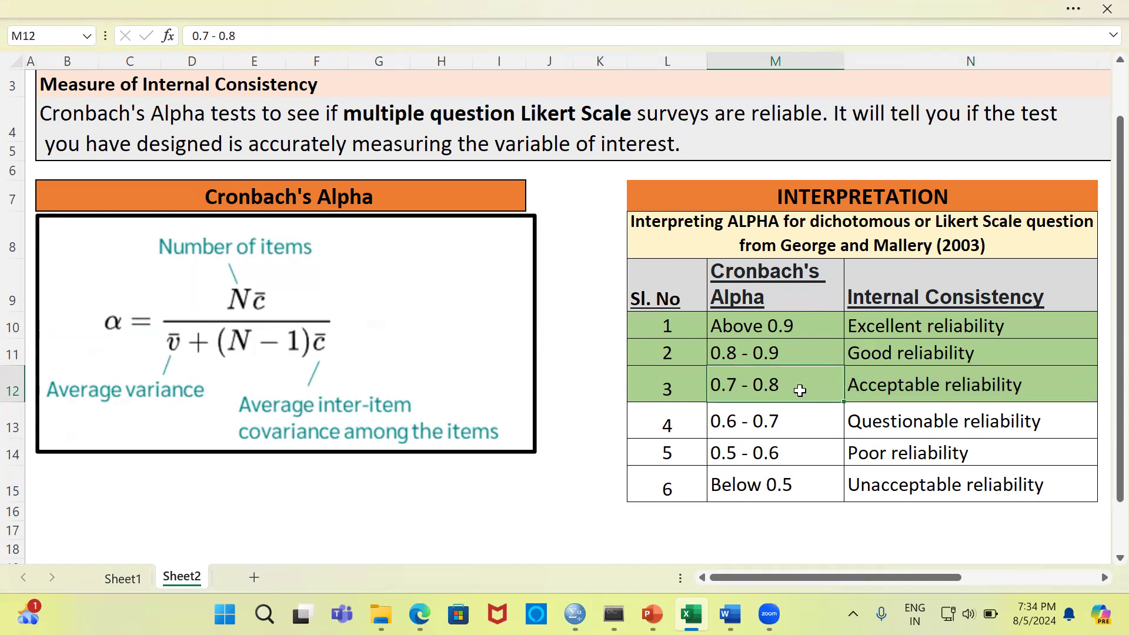
left_click(890, 388)
left_click(673, 388)
left_click_drag(776, 388, 934, 387)
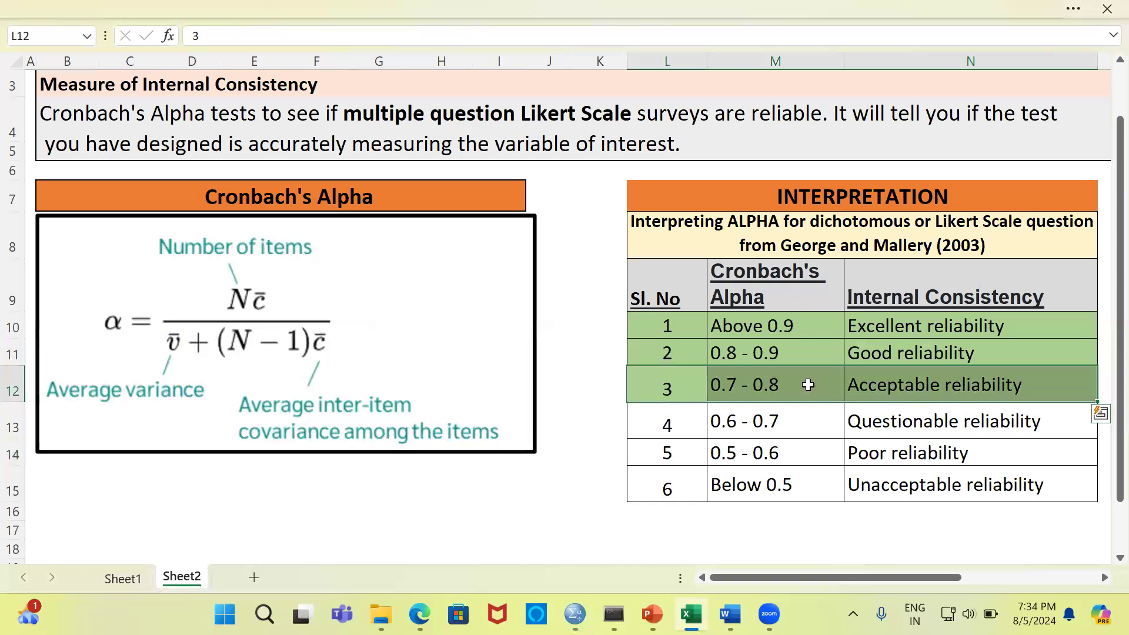
Compare the seven-item run's alpha-if-deleted values with its overall alpha in the SPSS output, and return to the interpretation table in Excel.
mouse_move(575, 615)
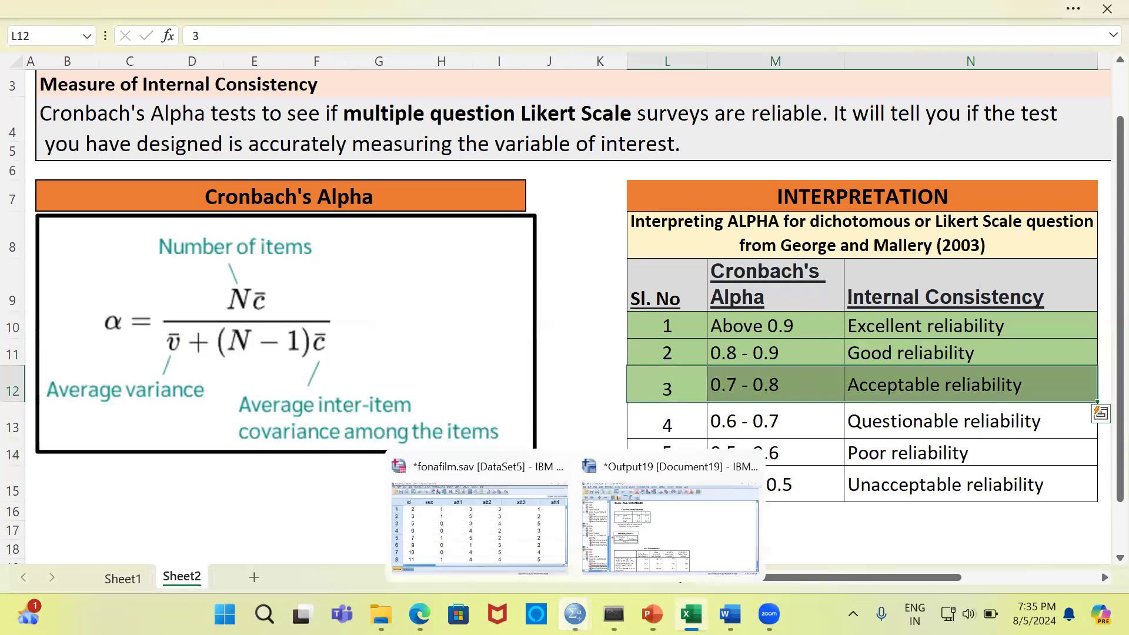
left_click(645, 540)
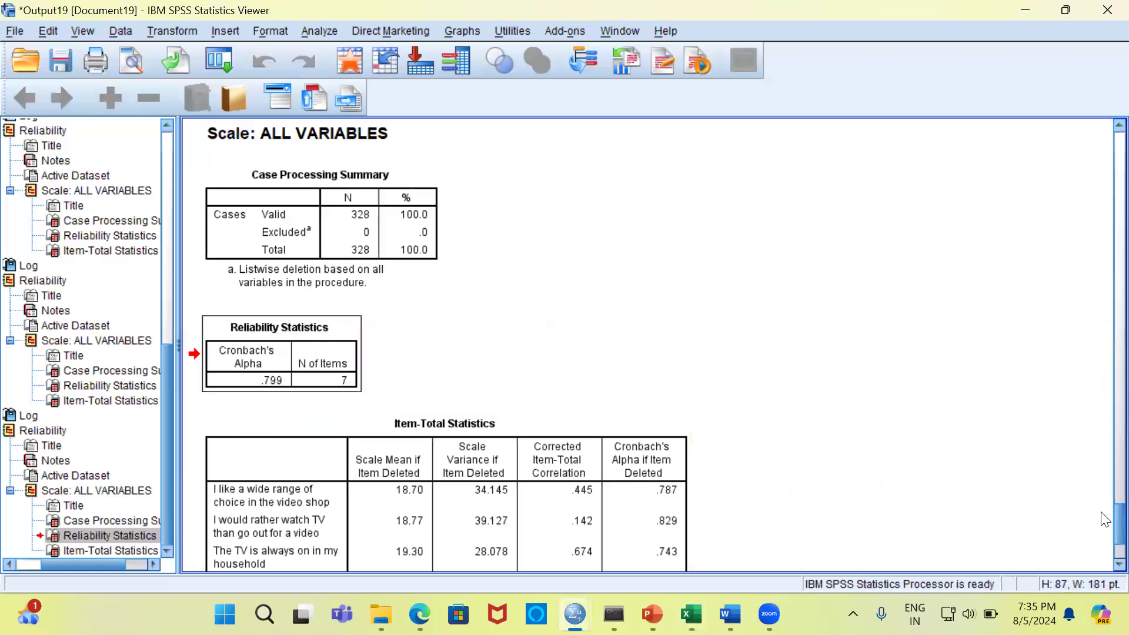
scroll(1105, 518, "down", 5)
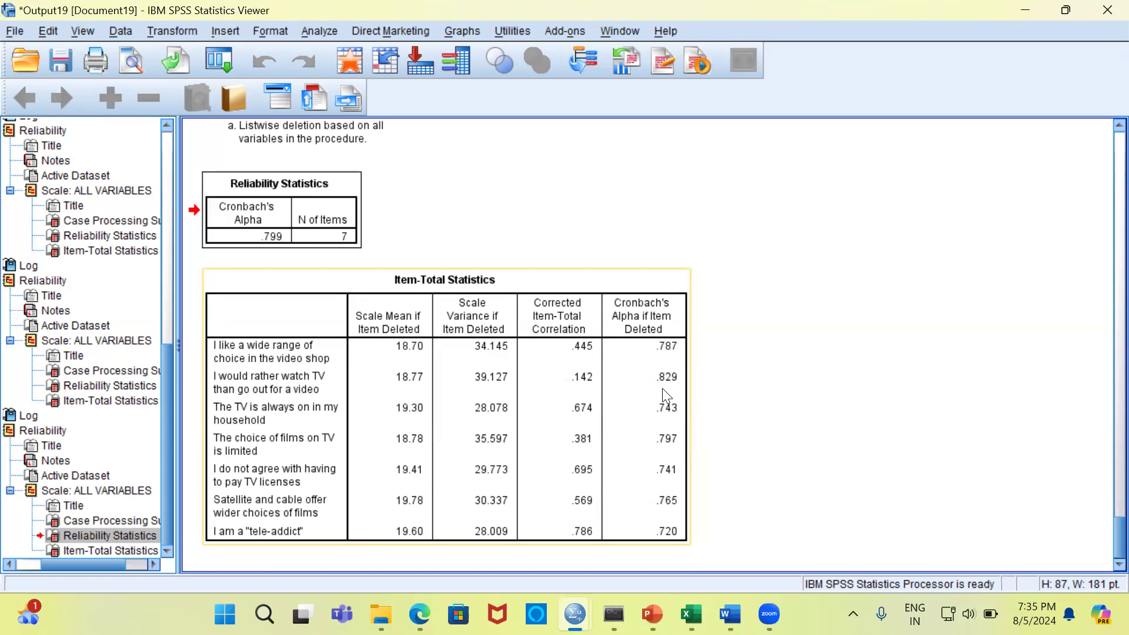
left_click(348, 226)
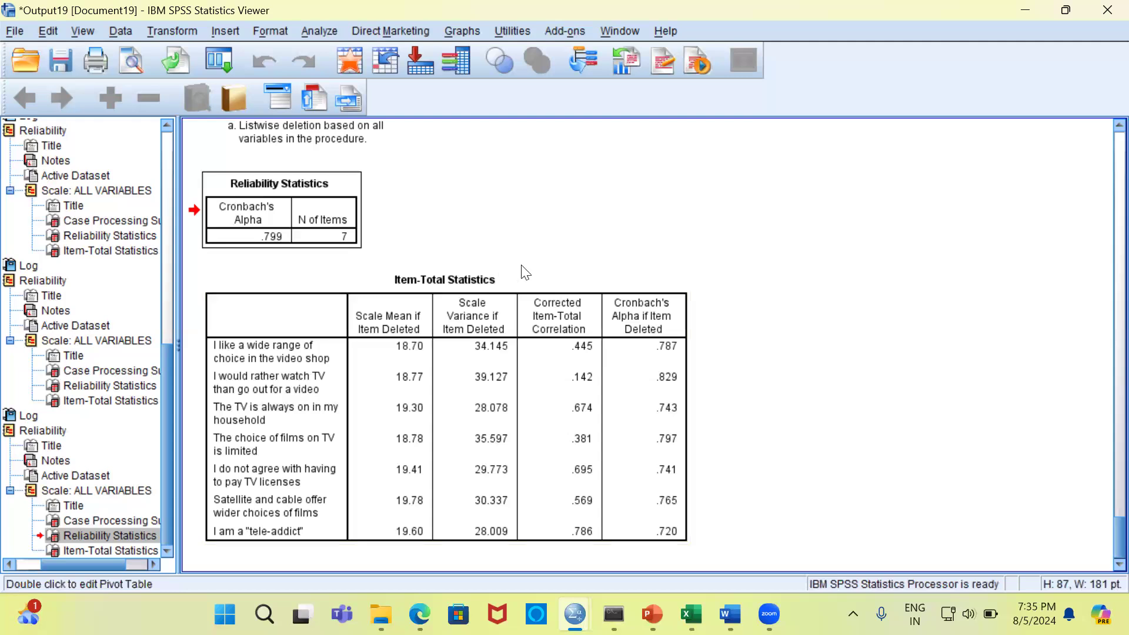
mouse_move(691, 615)
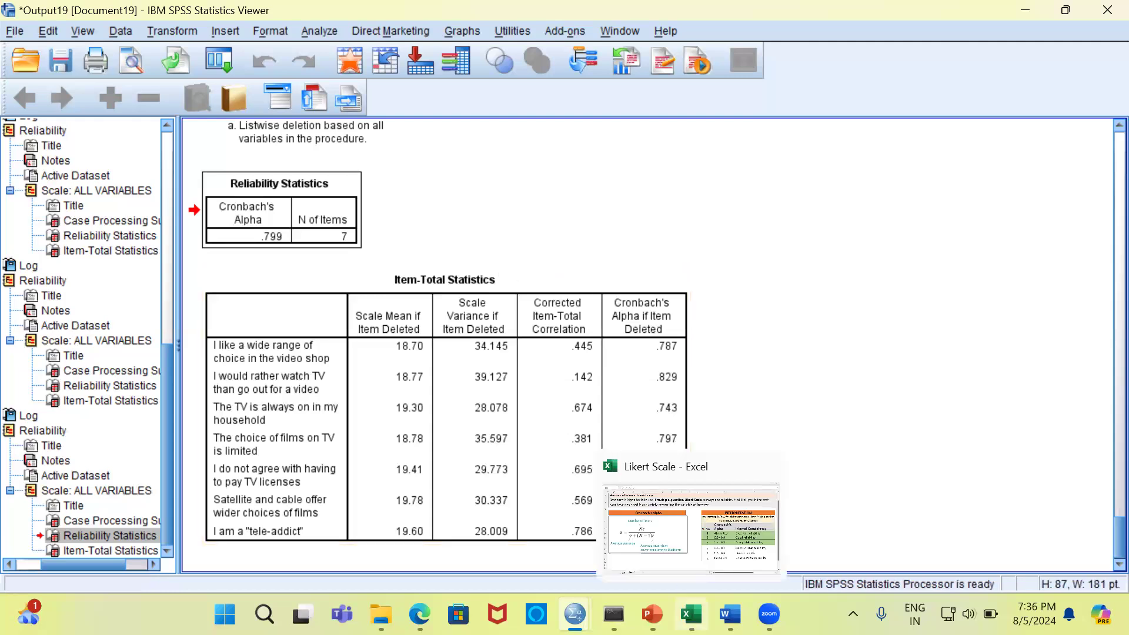
left_click(714, 536)
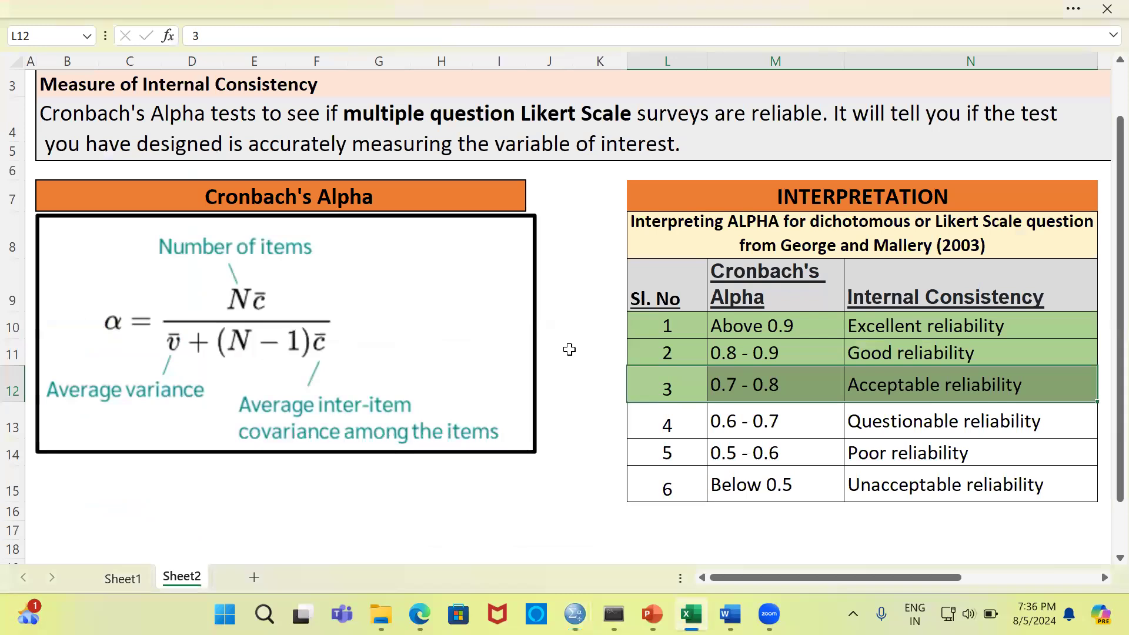